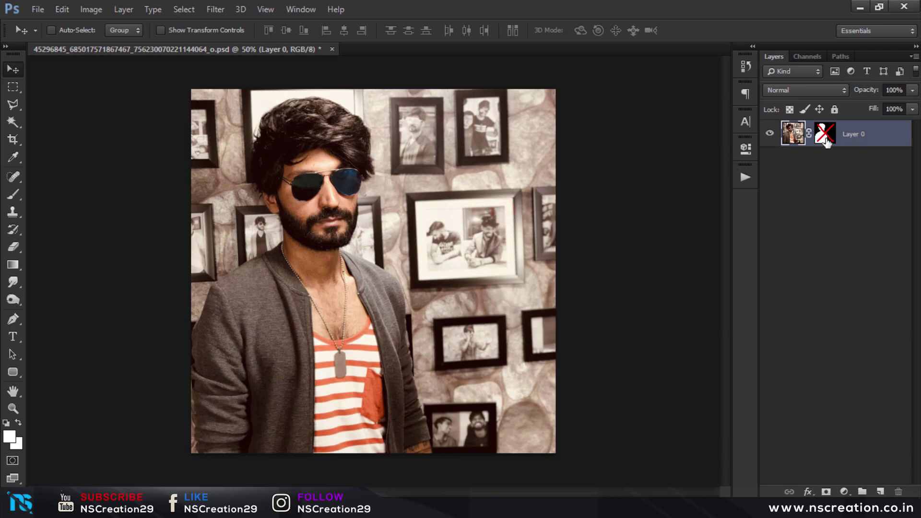
- Re-enable the man's mask and put his layer above a new white Solid Color fill layer
left_click(826, 141, "shift")
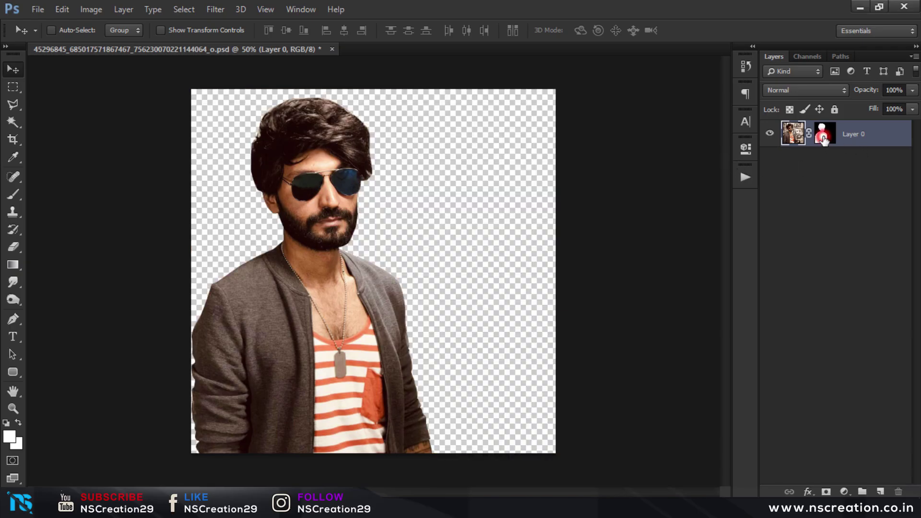
left_click(844, 492)
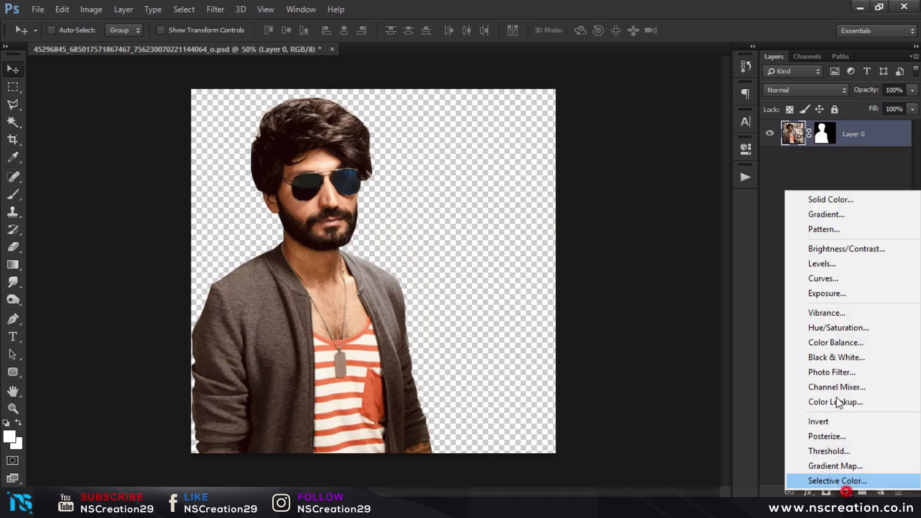
left_click(834, 201)
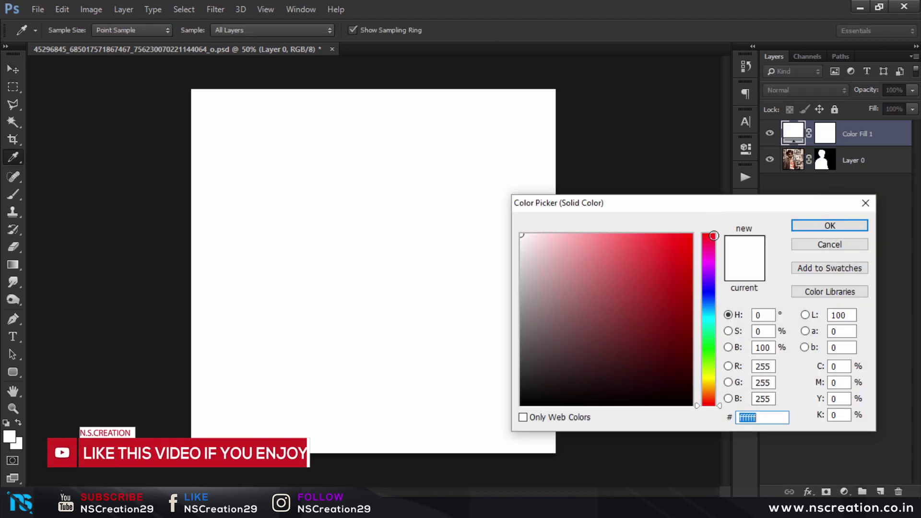
left_click(822, 226)
key("v")
left_click_drag(796, 160, 791, 126)
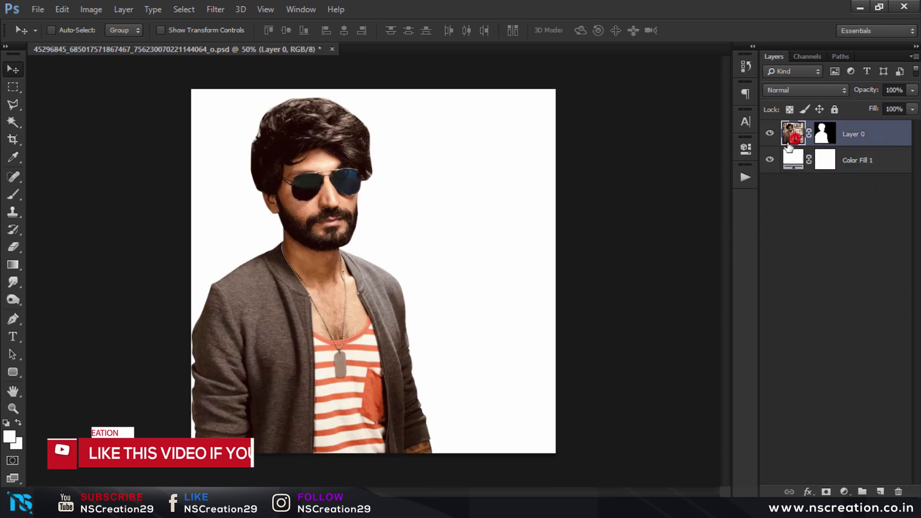
- Move the cut-out man right to the centre of the white canvas
left_click_drag(379, 251, 422, 248)
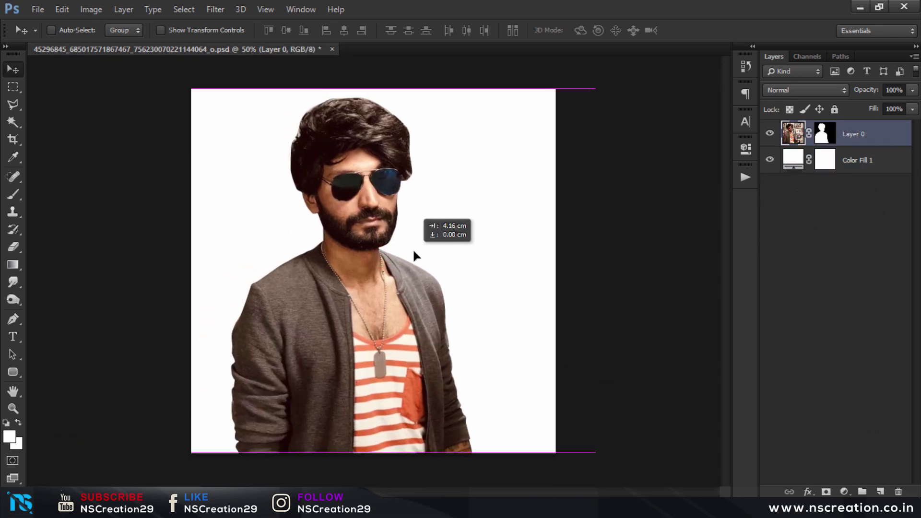
left_click_drag(501, 241, 502, 241)
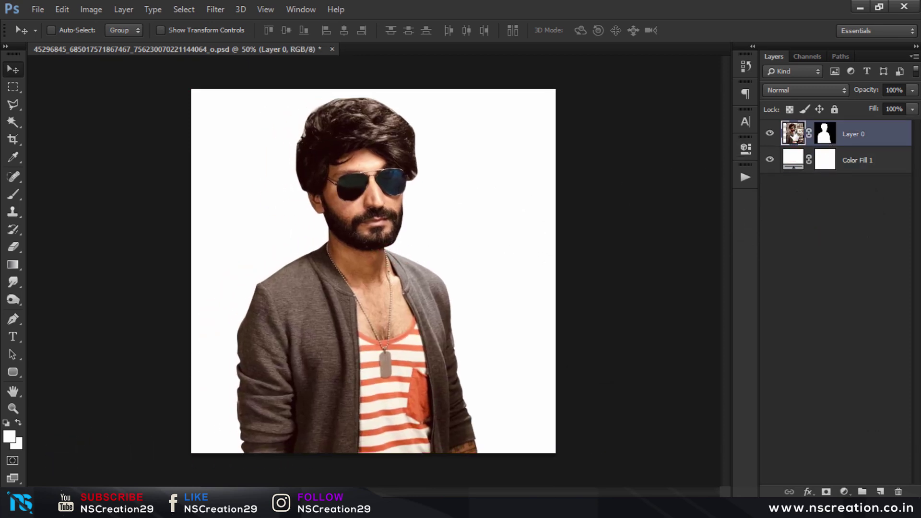
scroll(369, 187, "up", 5)
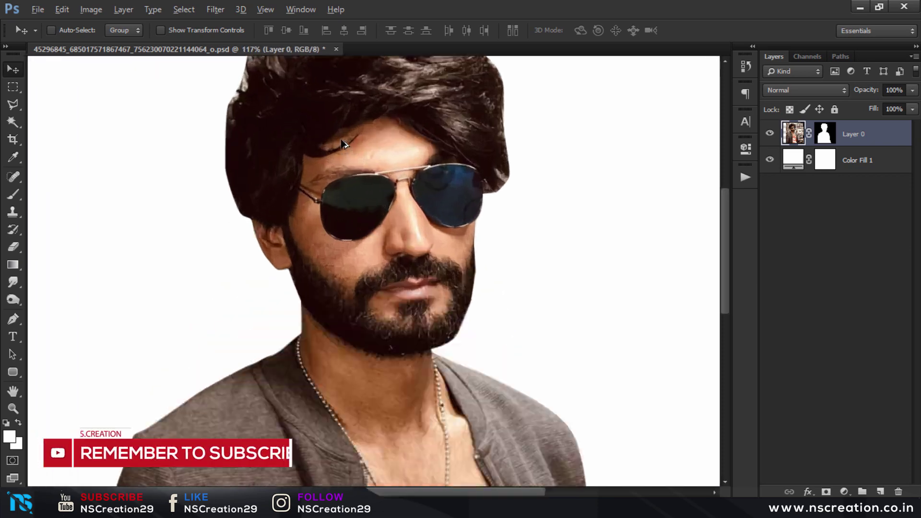
scroll(343, 143, "up", 1)
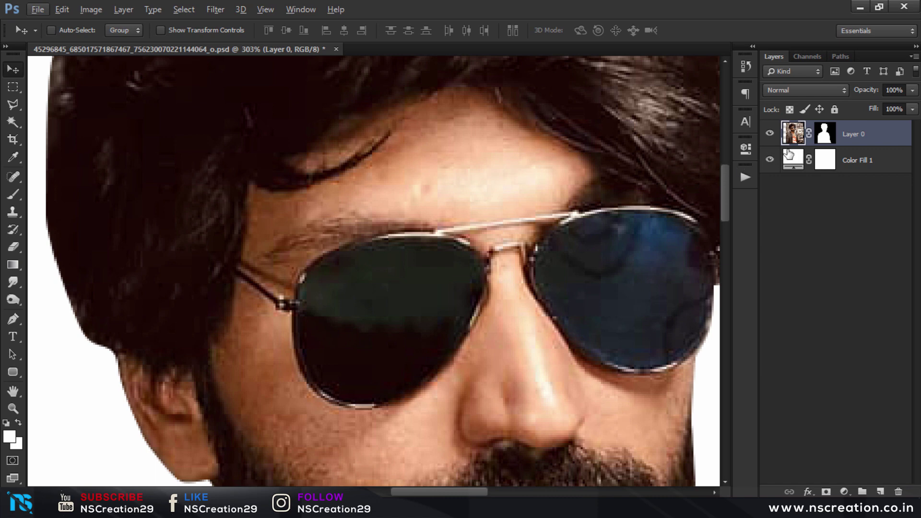
- Apply Layer 0's mask permanently to the man's layer
right_click(824, 137)
left_click(806, 183)
right_click(823, 137)
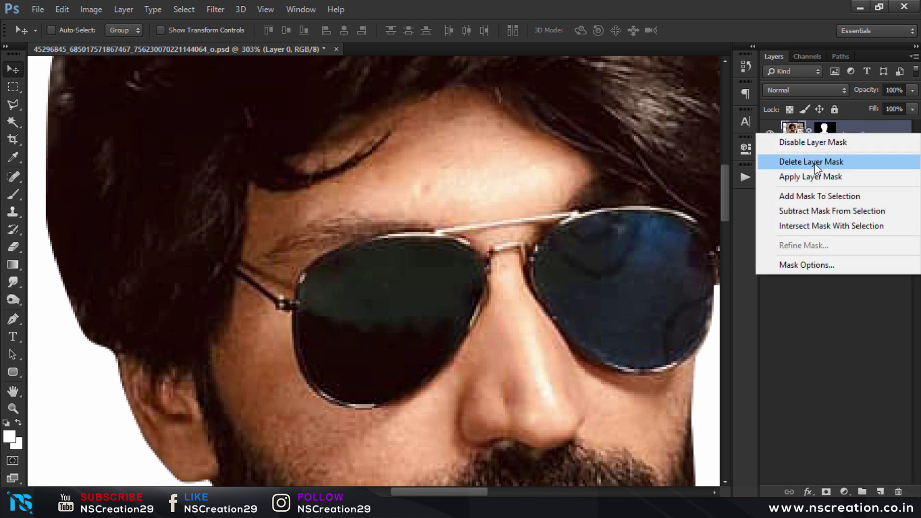
left_click(815, 179)
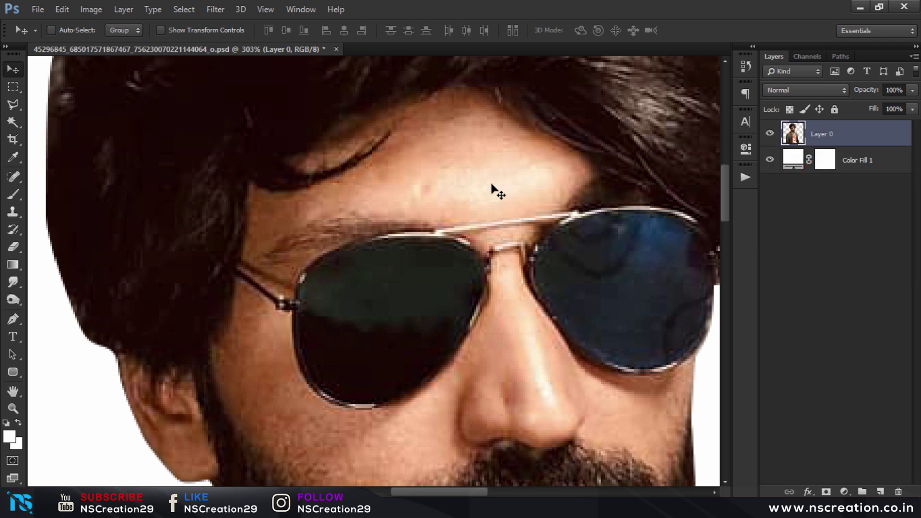
- With the Smudge tool active, duplicate Layer 0 as Layer 0 copy
left_click(13, 283)
key("ctrl+j")
key("bracketleft")
key("bracketleft")
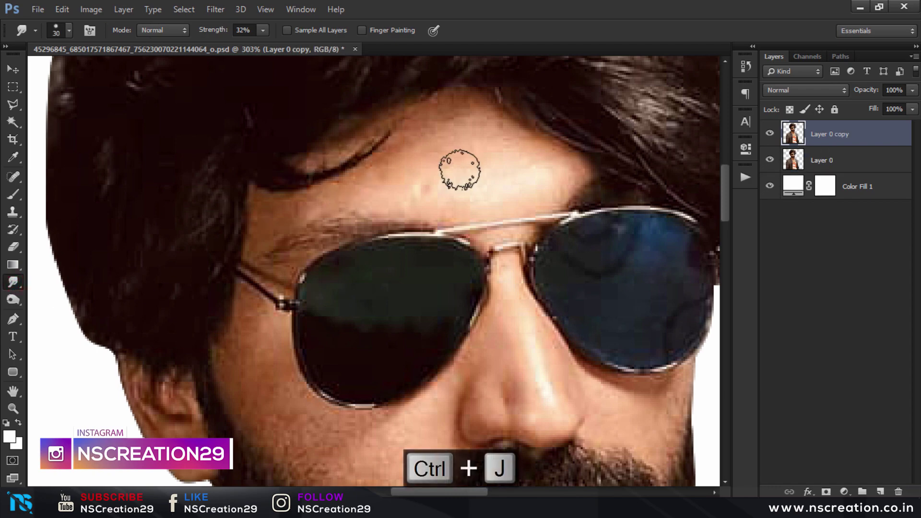
- Smudge the upper forehead skin, shrinking the brush to 20 and then 10
scroll(572, 204, "down", 3)
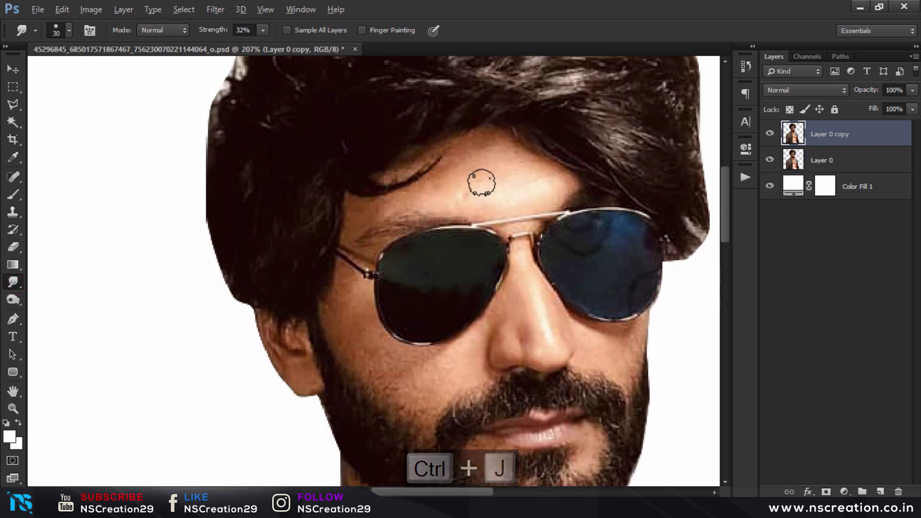
scroll(480, 179, "up", 2)
scroll(480, 178, "up", 2)
left_click_drag(483, 171, 408, 238)
key("bracketleft")
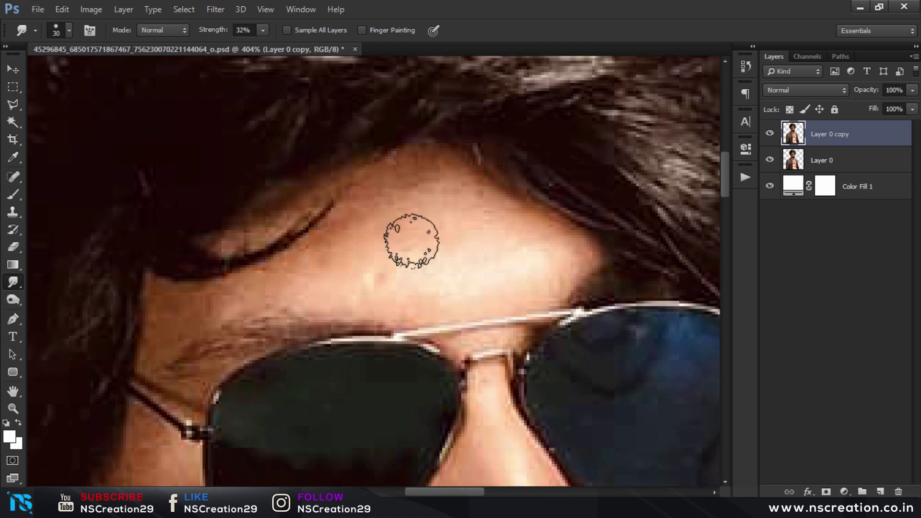
key("bracketleft")
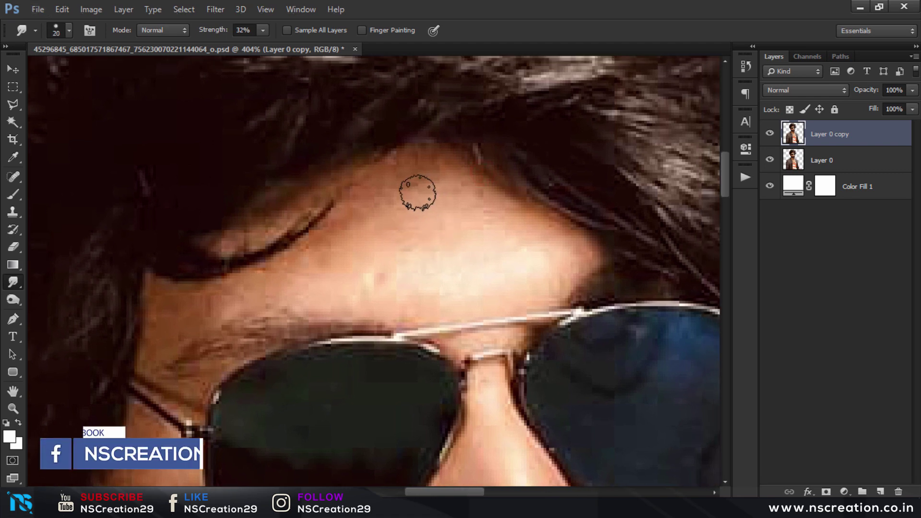
left_click(398, 175)
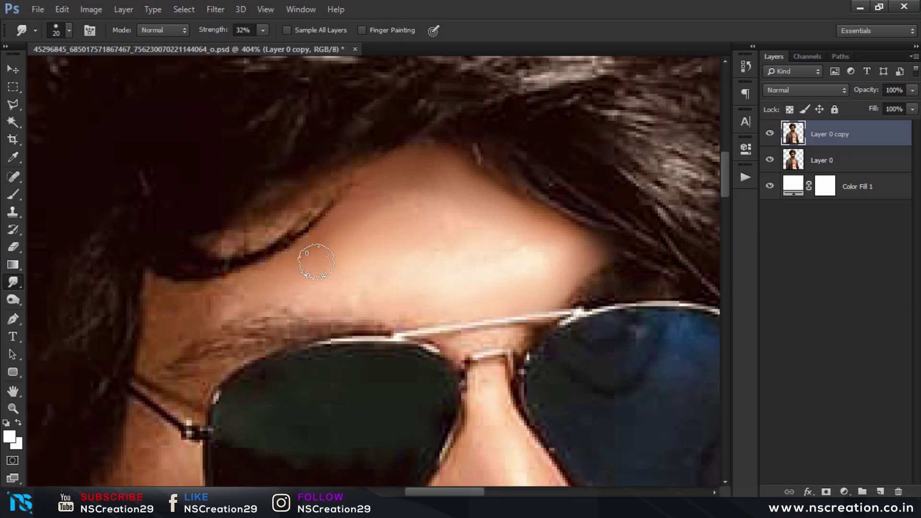
key("bracketleft")
key("bracketleft")
left_click(351, 175)
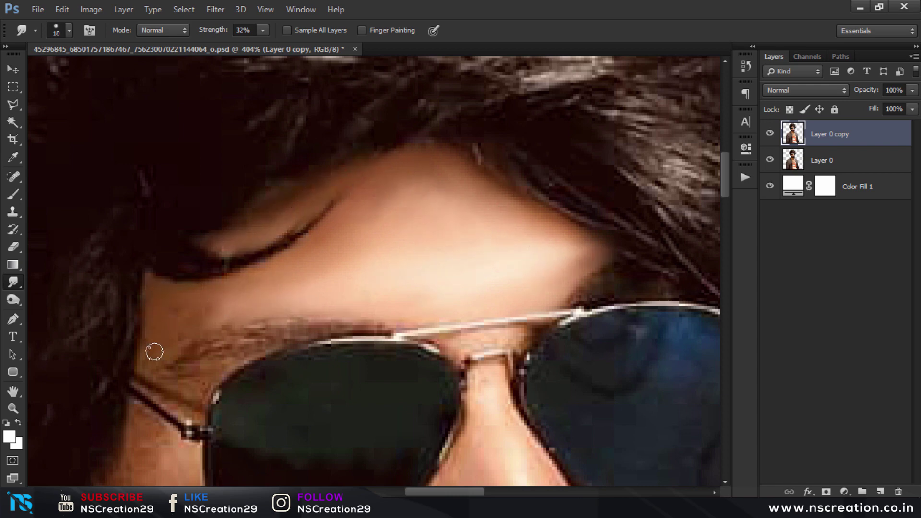
- Smudge the skin around the glasses bridge and the cheek below the left lens
scroll(479, 302, "up", 1)
key("bracketleft")
key("bracketleft")
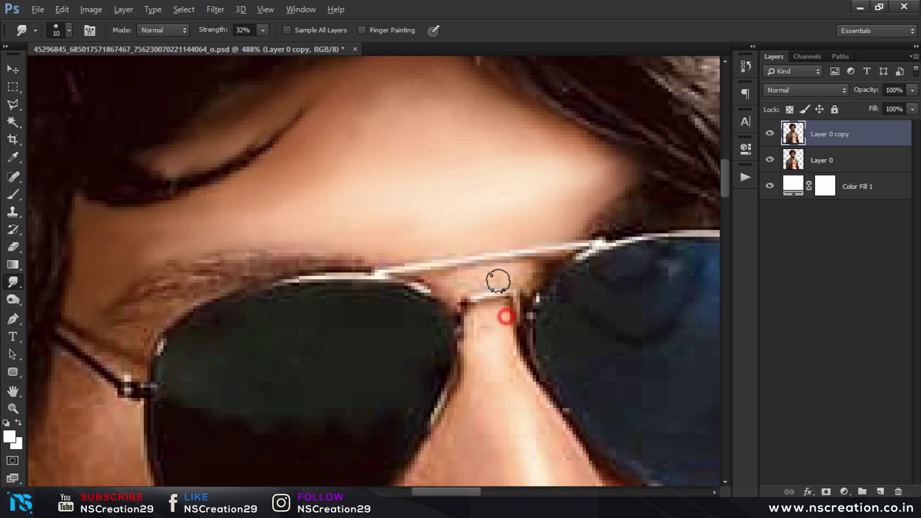
left_click(496, 276)
left_click_drag(530, 282, 547, 269)
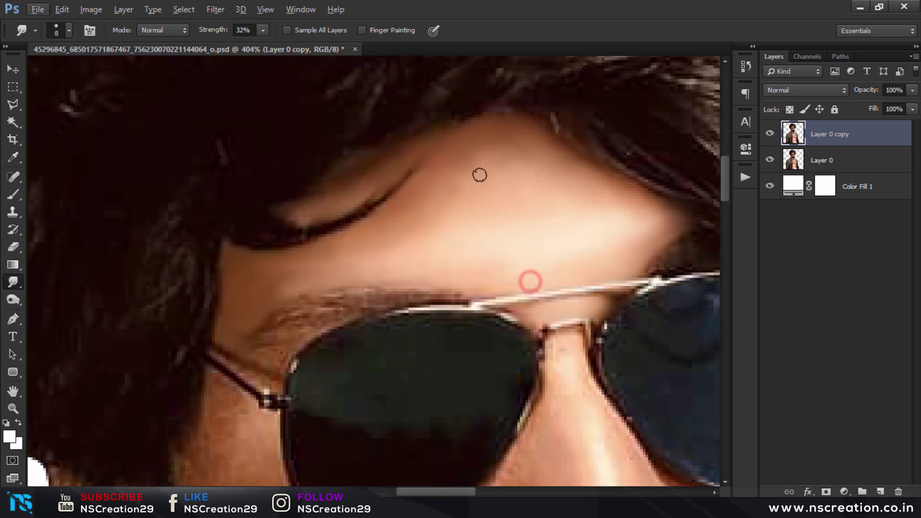
left_click(484, 216)
left_click(474, 264)
left_click(502, 264)
mouse_move(395, 200)
left_mouse_down()
mouse_move(406, 255)
mouse_move(416, 181)
left_mouse_up()
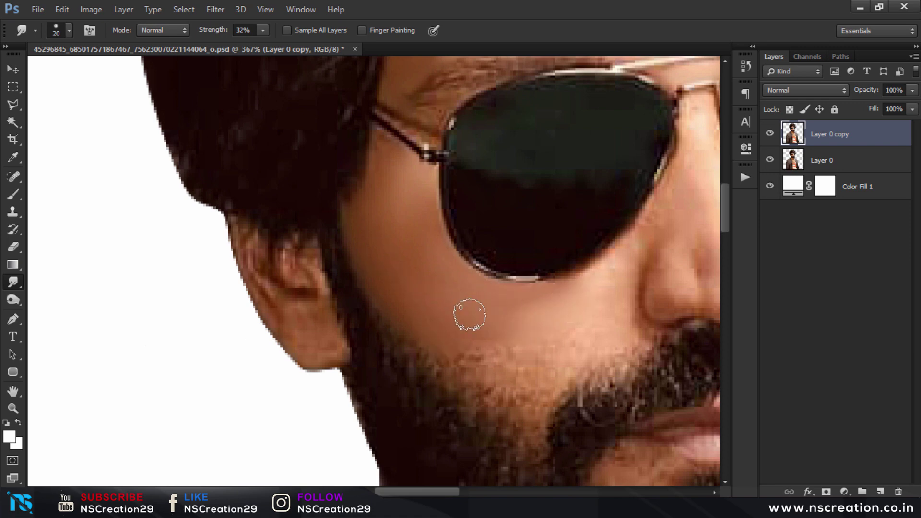
- Smooth the skin beside the nostril with a small smudge brush
scroll(411, 173, "right", 3)
key("bracketright")
key("bracketright")
key("bracketright")
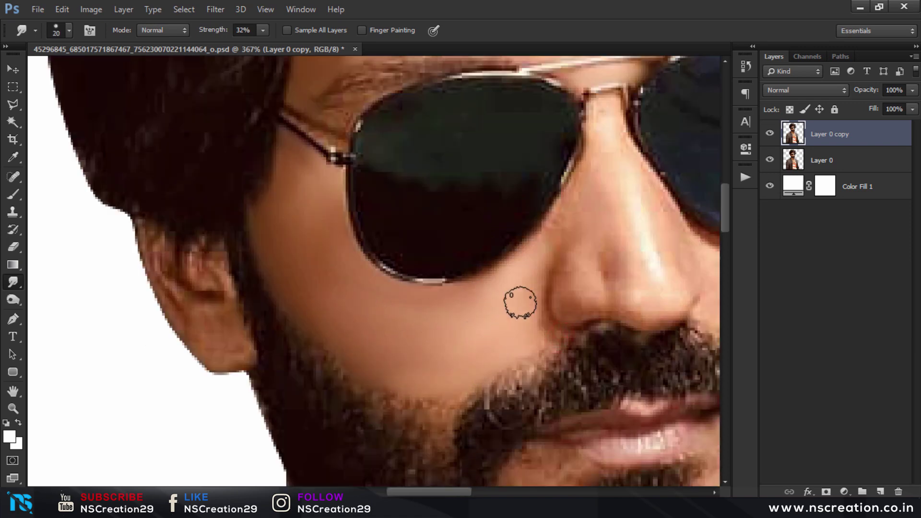
key("bracketleft")
key("bracketleft")
key("bracketleft")
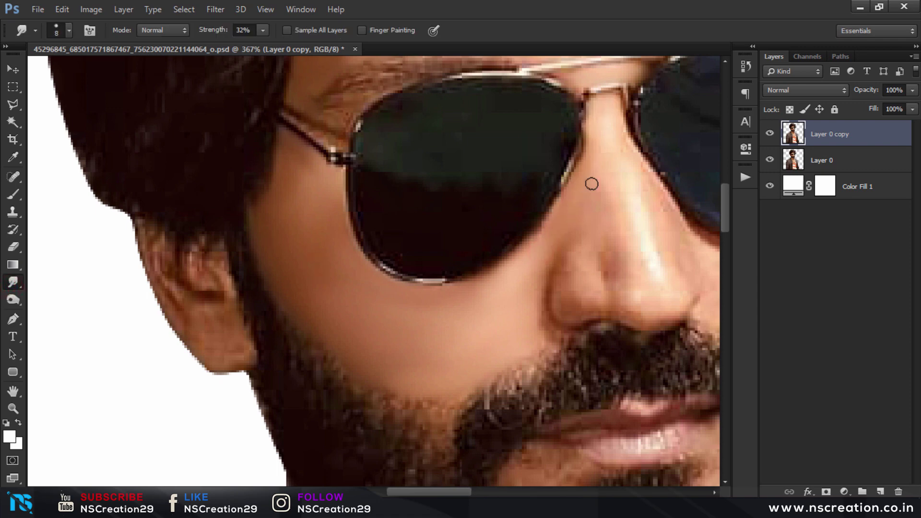
key("bracketleft")
key("bracketleft")
key("bracketleft")
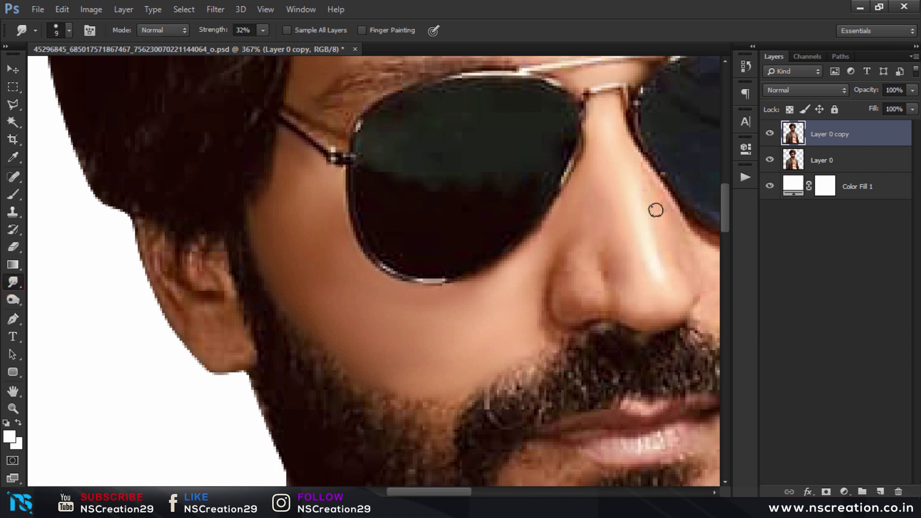
left_click_drag(562, 255, 600, 310)
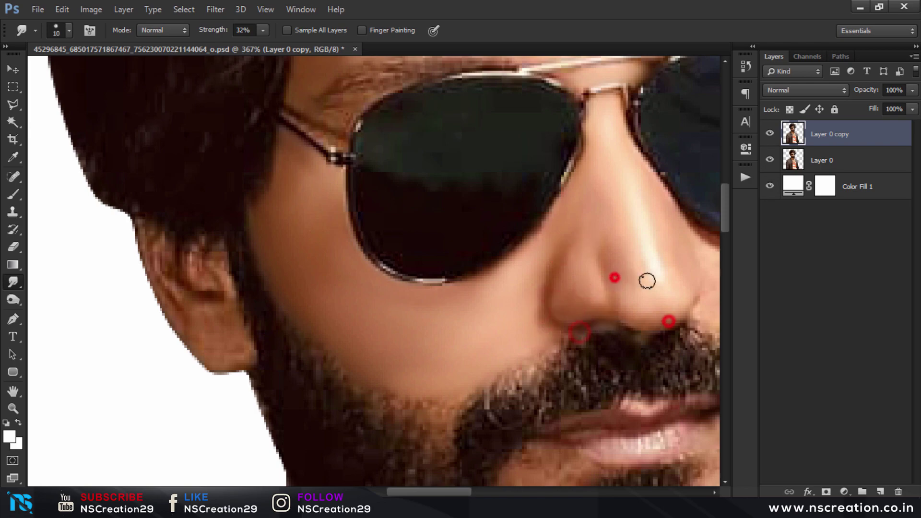
- Smooth the cheek below the right lens with a size-9 brush
key("bracketright")
key("bracketright")
scroll(629, 278, "down", 3)
scroll(364, 309, "up", 3)
key("bracketleft")
key("bracketleft")
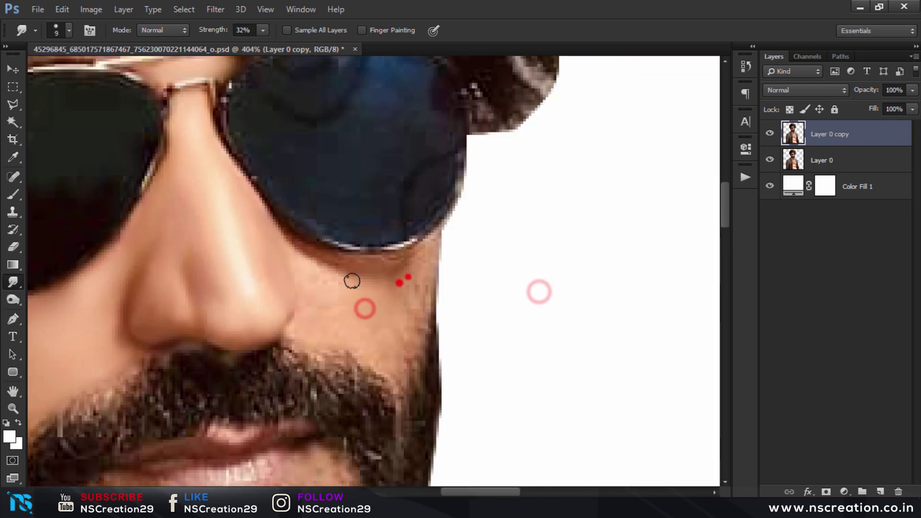
mouse_move(350, 278)
left_mouse_down()
mouse_move(393, 273)
mouse_move(425, 311)
left_mouse_up()
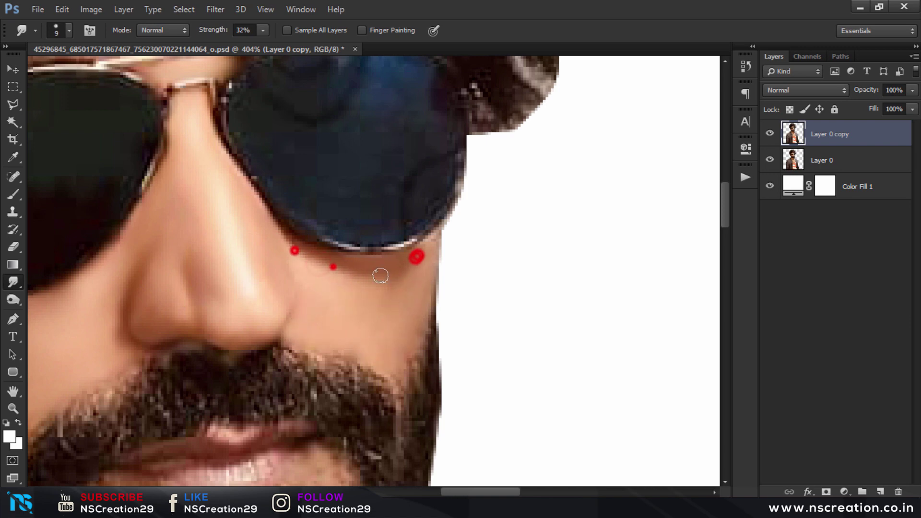
scroll(380, 275, "down", 3)
scroll(335, 284, "up", 2)
scroll(297, 312, "up", 2)
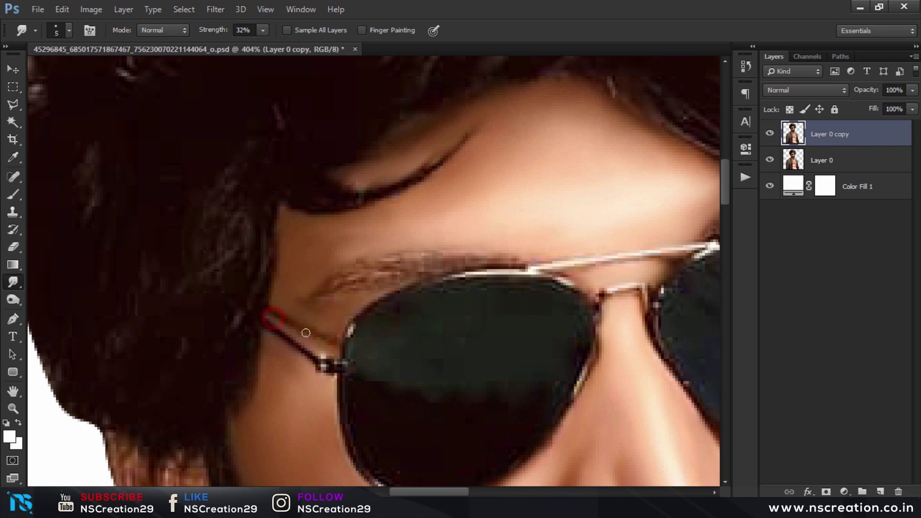
scroll(347, 300, "up", 2)
scroll(432, 269, "down", 4)
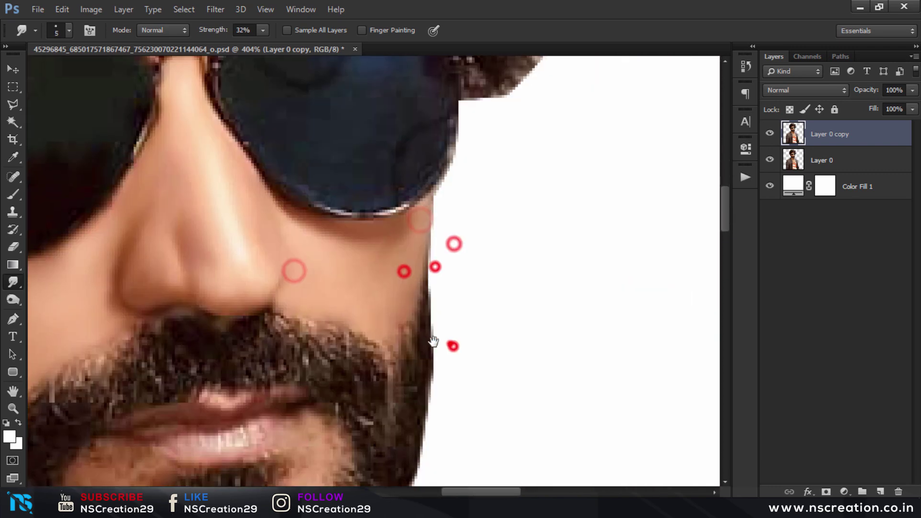
scroll(408, 312, "down", 3)
- Smudge the skin near the mouth and the lower lip into soft pink with a size-8 brush
key("bracketright")
left_click_drag(408, 331, 427, 333)
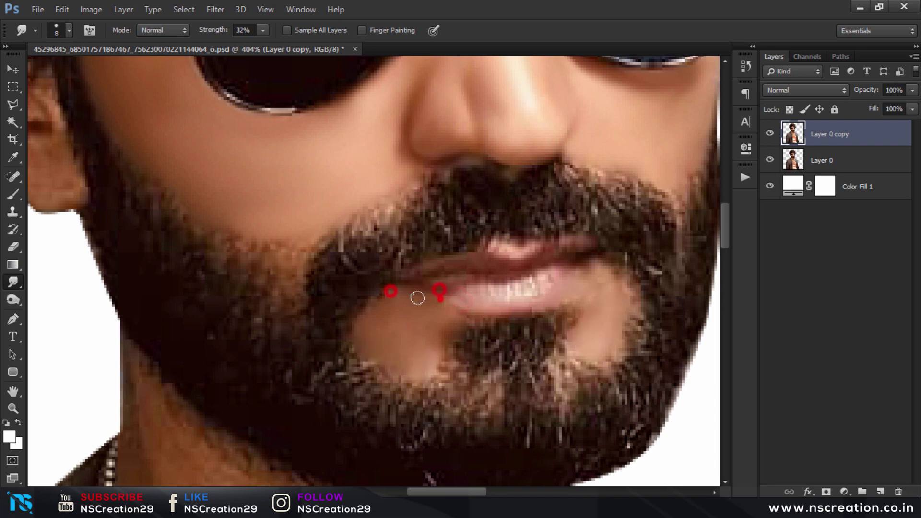
left_click_drag(460, 291, 554, 278)
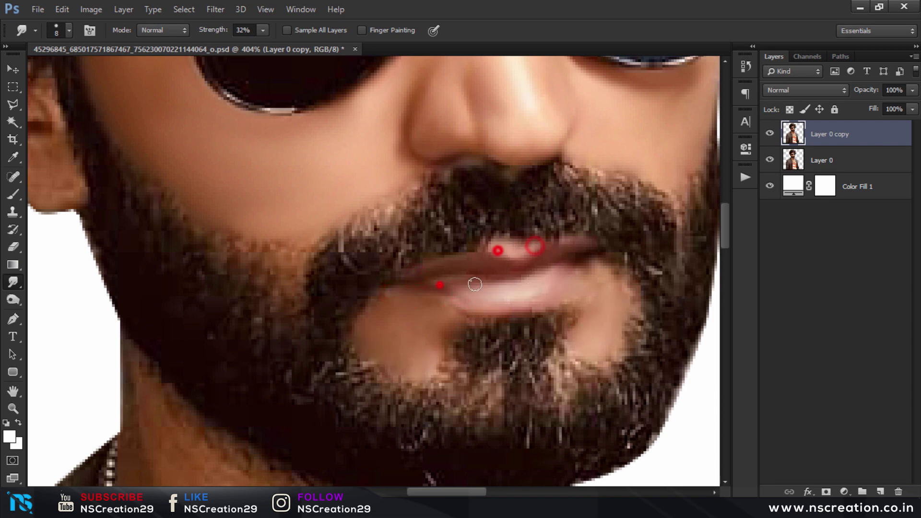
mouse_move(439, 308)
left_mouse_down()
mouse_move(595, 295)
mouse_move(572, 280)
left_mouse_up()
- Blend the reflections on the left and right sunglasses lenses
scroll(528, 336, "left", 5)
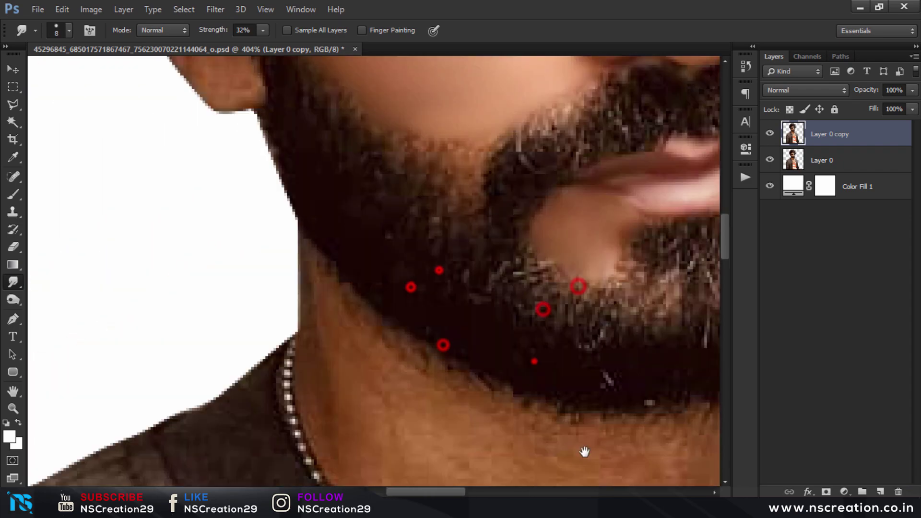
scroll(431, 312, "up", 5)
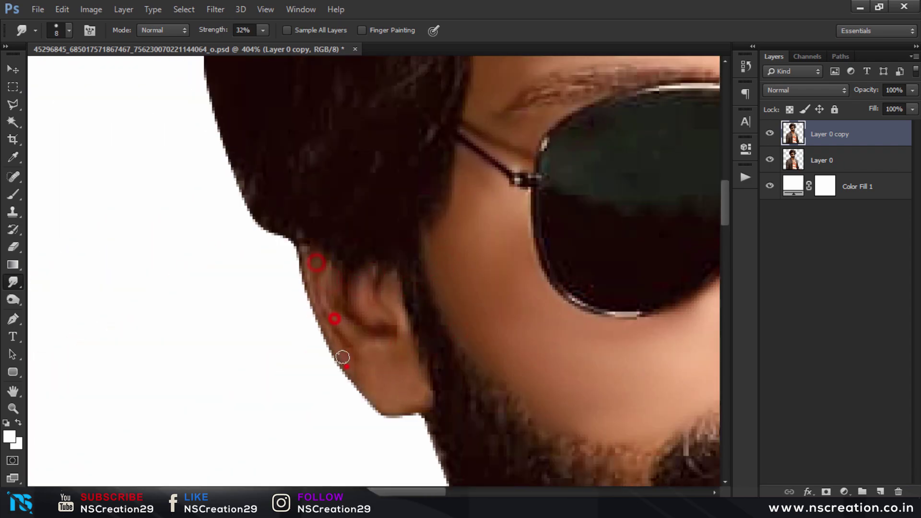
scroll(363, 310, "down", 5)
scroll(478, 387, "up", 5)
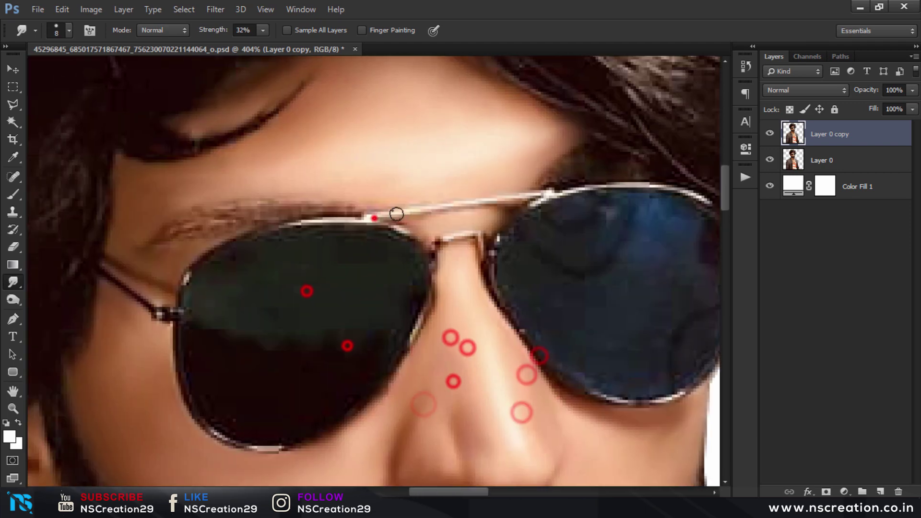
left_click_drag(571, 271, 598, 272)
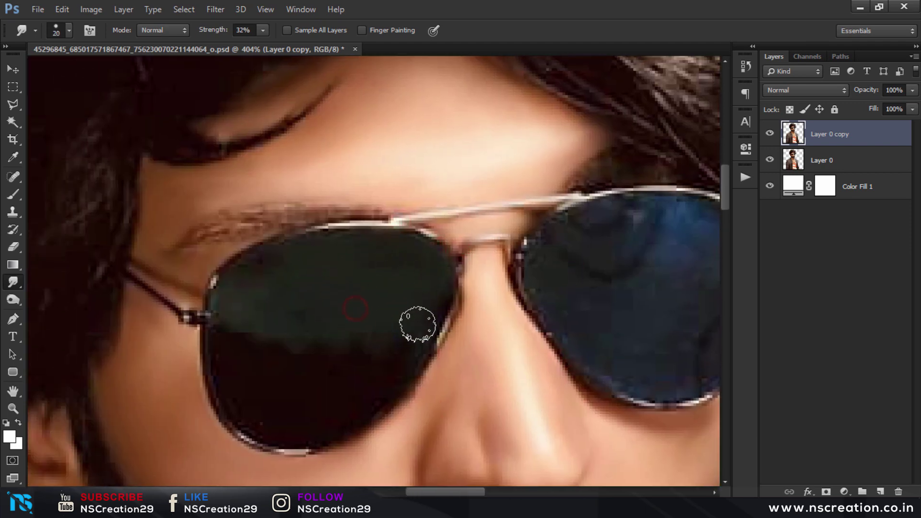
mouse_move(236, 355)
left_mouse_down()
mouse_move(264, 426)
mouse_move(398, 356)
mouse_move(287, 413)
left_mouse_up()
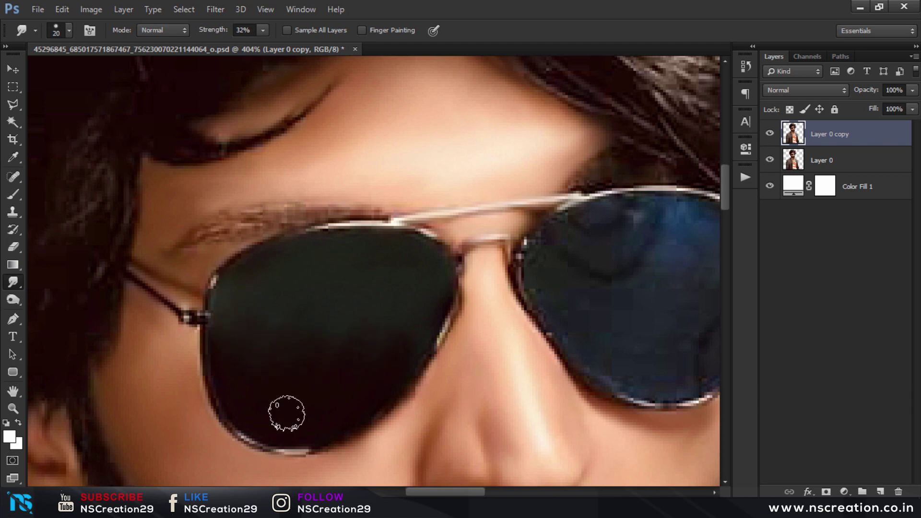
left_click_drag(632, 298, 422, 303)
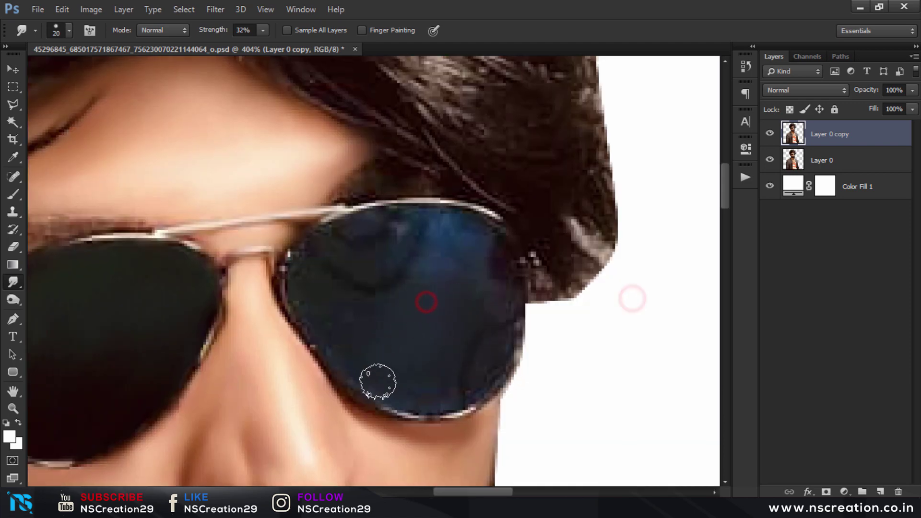
left_click_drag(340, 242, 433, 229)
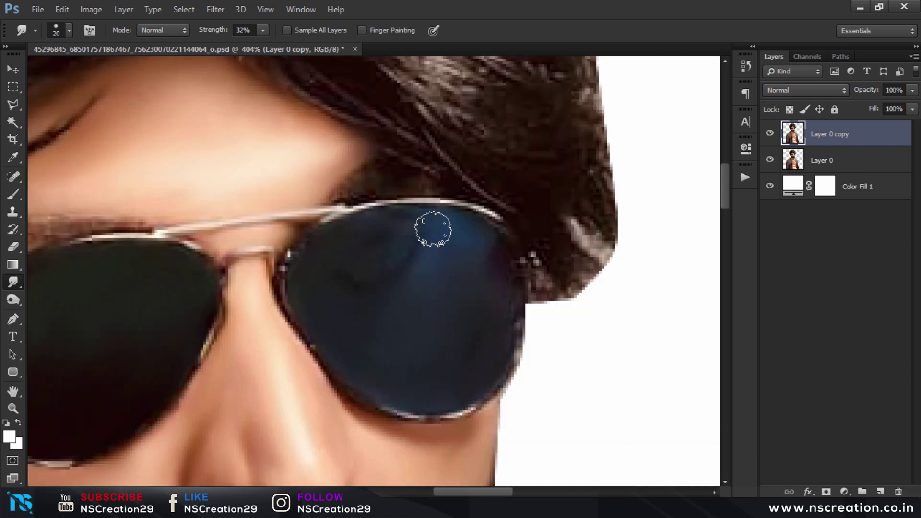
- Smooth the neck skin under the beard and above the necklace
left_click_drag(473, 317, 387, 255)
left_click_drag(422, 335, 232, 346)
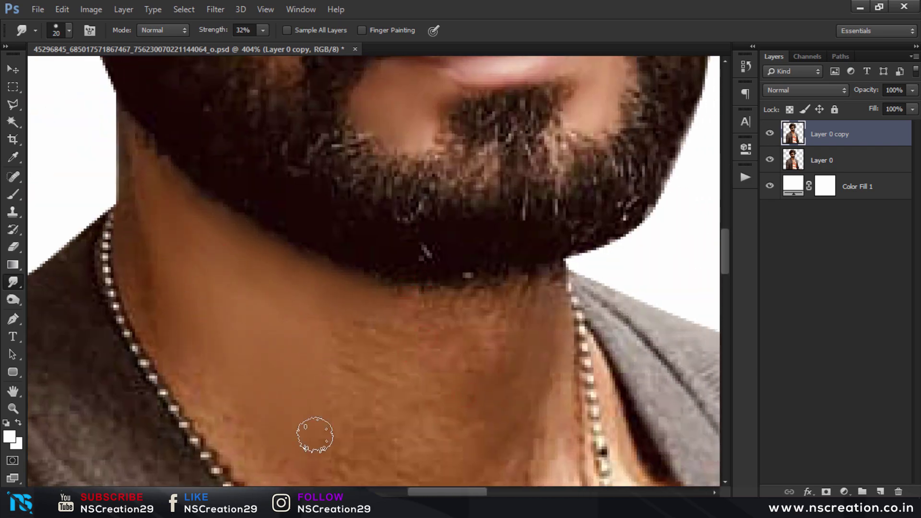
left_click_drag(499, 302, 555, 298)
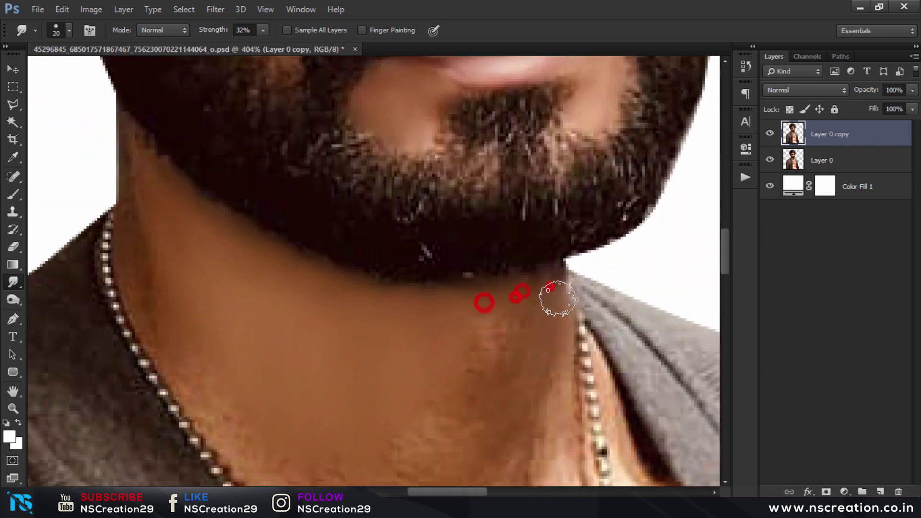
mouse_move(491, 319)
left_mouse_down()
mouse_move(473, 354)
mouse_move(477, 417)
mouse_move(327, 307)
left_mouse_up()
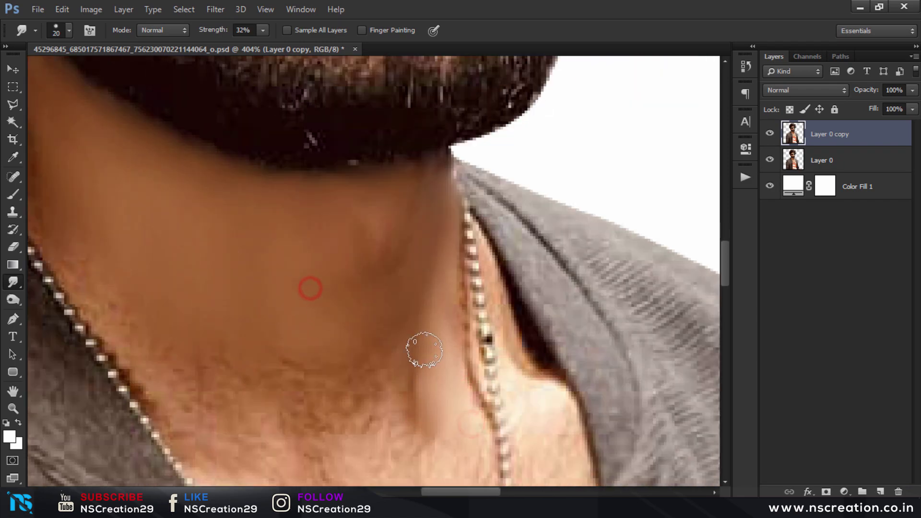
left_click_drag(383, 355, 355, 364)
left_click_drag(207, 388, 344, 366)
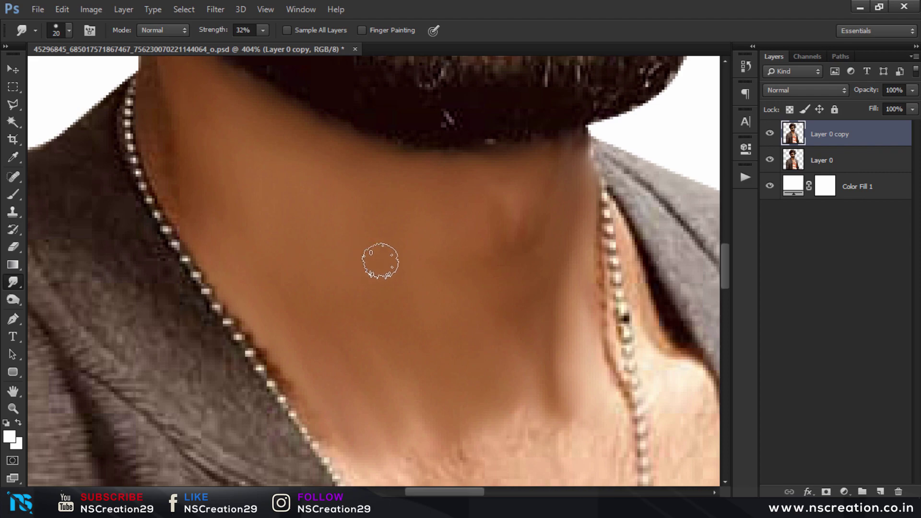
- Rotate the view about 95 degrees and smooth the neck edge, neck texture and chest hair
key("r")
left_click_drag(369, 192, 392, 269)
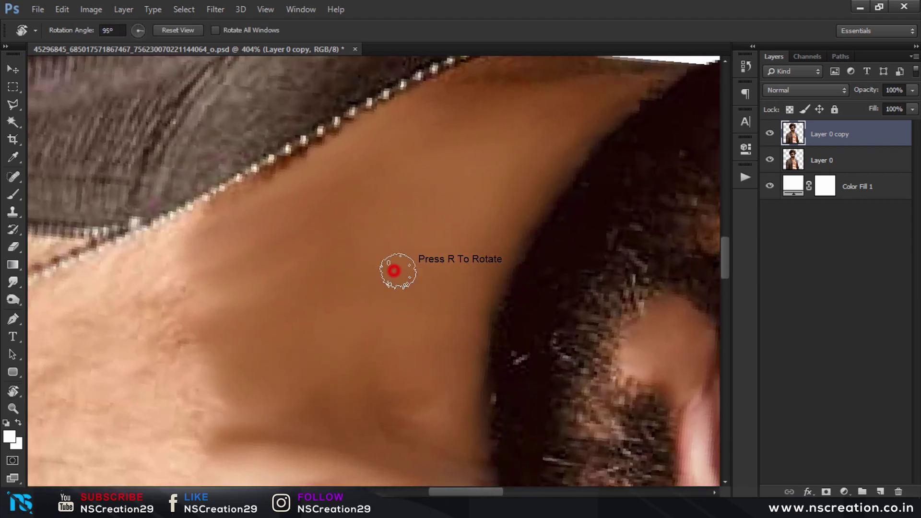
left_click_drag(486, 179, 324, 323)
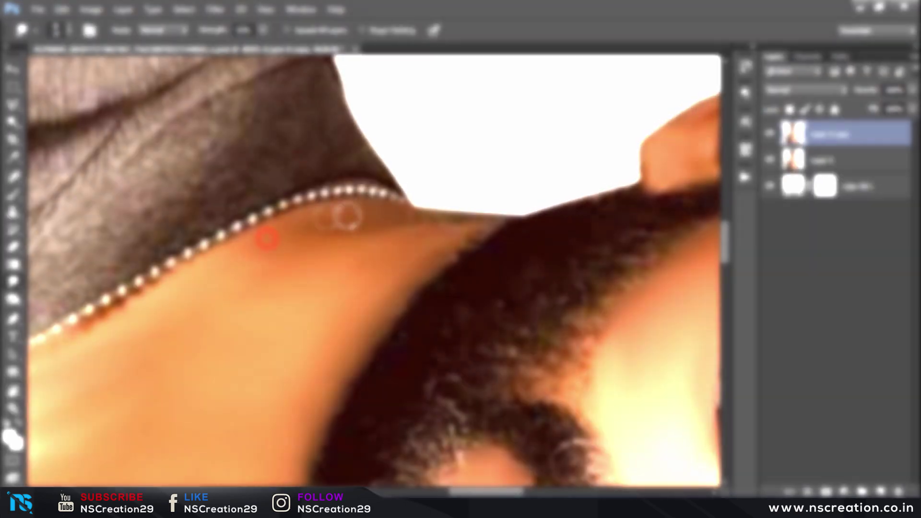
left_click_drag(319, 221, 441, 248)
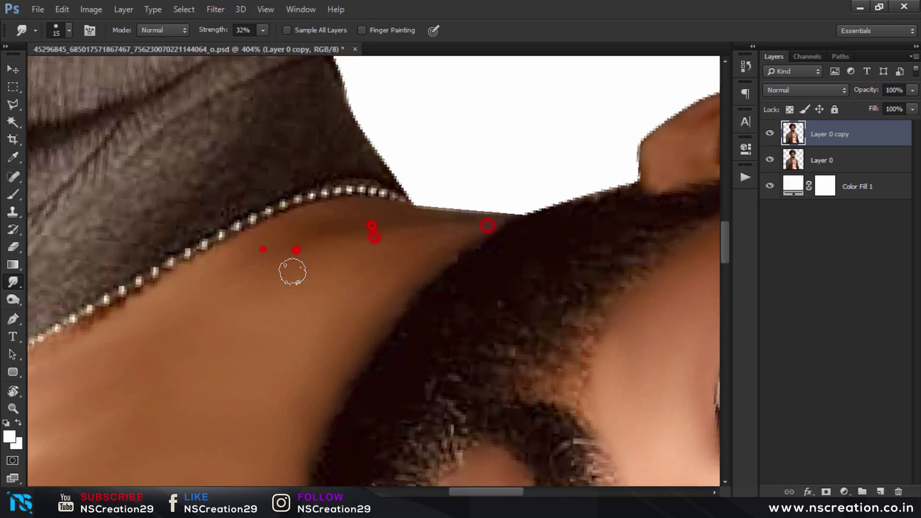
key("bracketright")
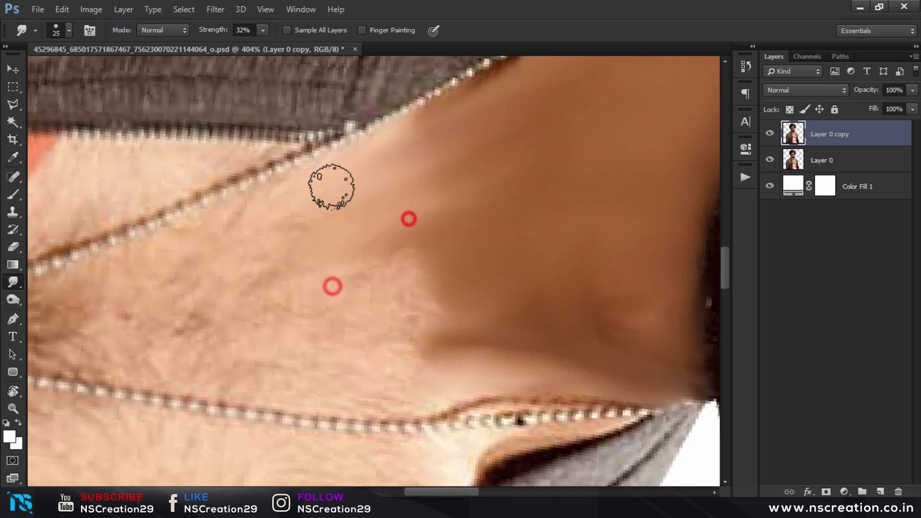
mouse_move(331, 187)
left_mouse_down()
mouse_move(350, 370)
mouse_move(294, 200)
mouse_move(208, 323)
mouse_move(558, 383)
left_mouse_up()
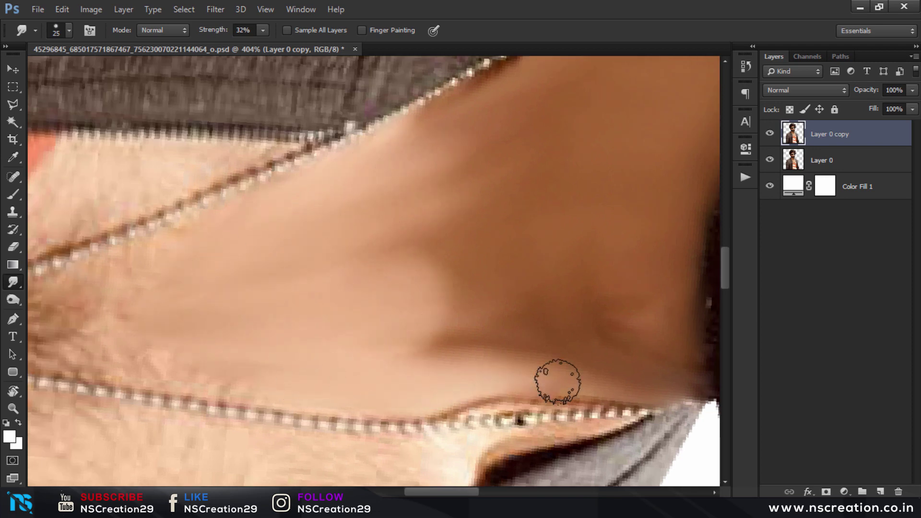
key("bracketleft")
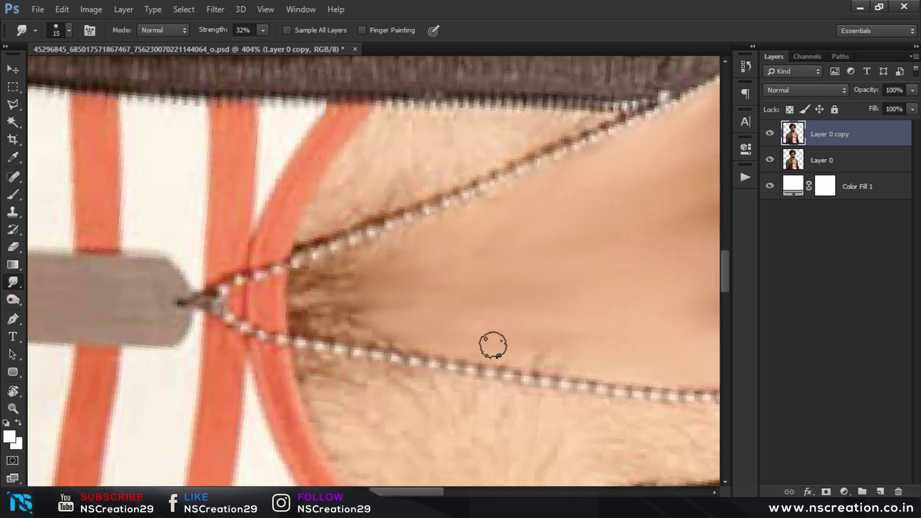
mouse_move(493, 344)
left_mouse_down()
mouse_move(330, 267)
mouse_move(355, 325)
mouse_move(376, 335)
left_mouse_up()
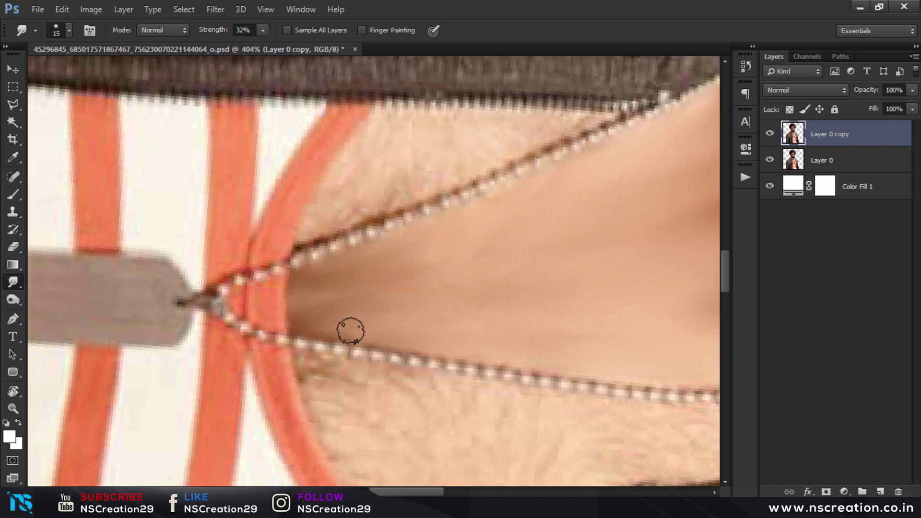
- Smooth the blotches below the collar edge, resizing the brush to 4 then 10
scroll(421, 259, "right", 3)
scroll(249, 176, "down", 2)
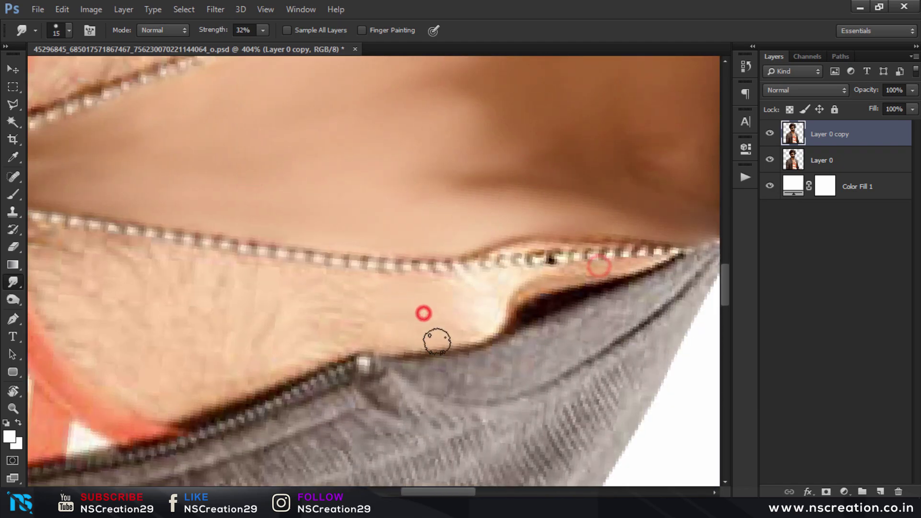
scroll(370, 292, "left", 3)
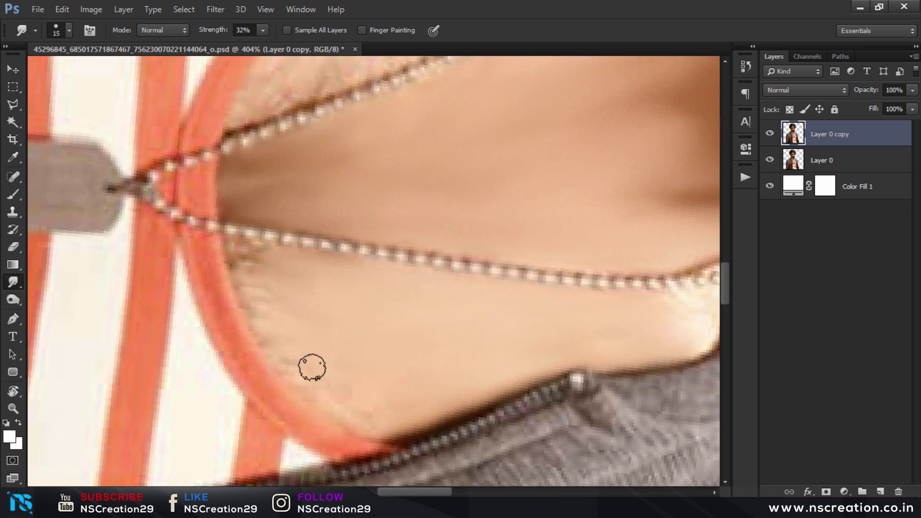
left_click_drag(250, 287, 270, 256)
scroll(299, 369, "right", 5)
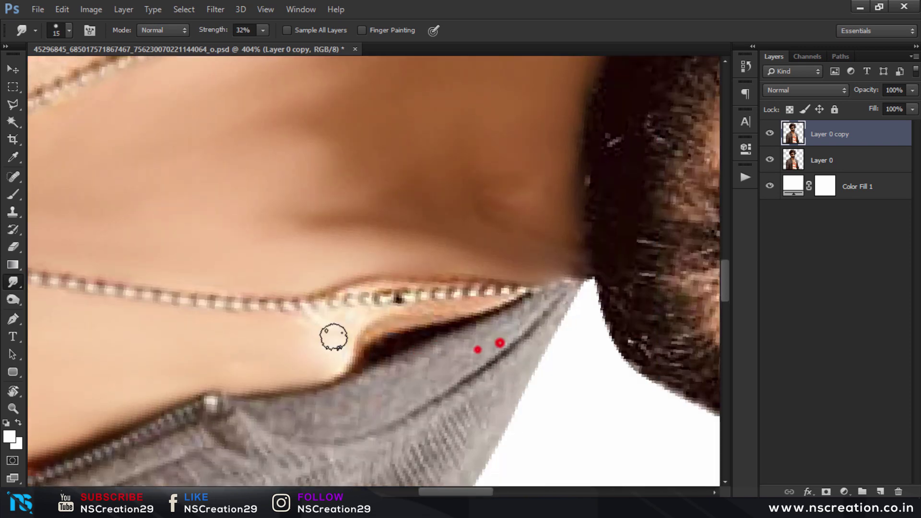
key("bracketleft")
key("bracketleft")
key("bracketleft")
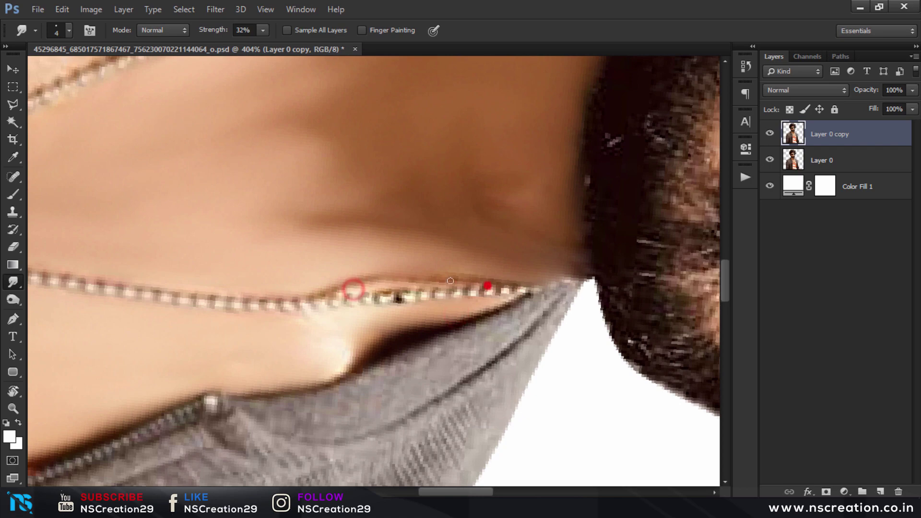
key("bracketright")
key("bracketright")
key("bracketright")
scroll(365, 288, "up", 3)
scroll(365, 288, "left", 5)
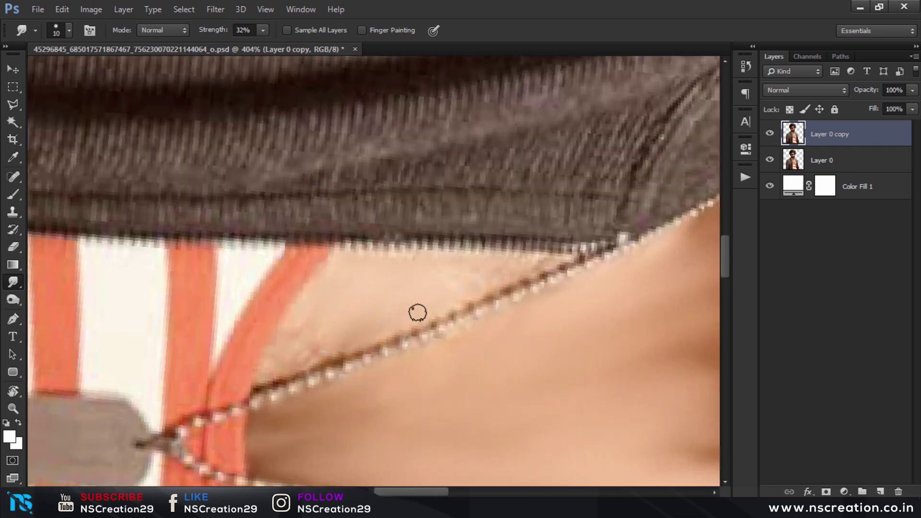
left_click(298, 339)
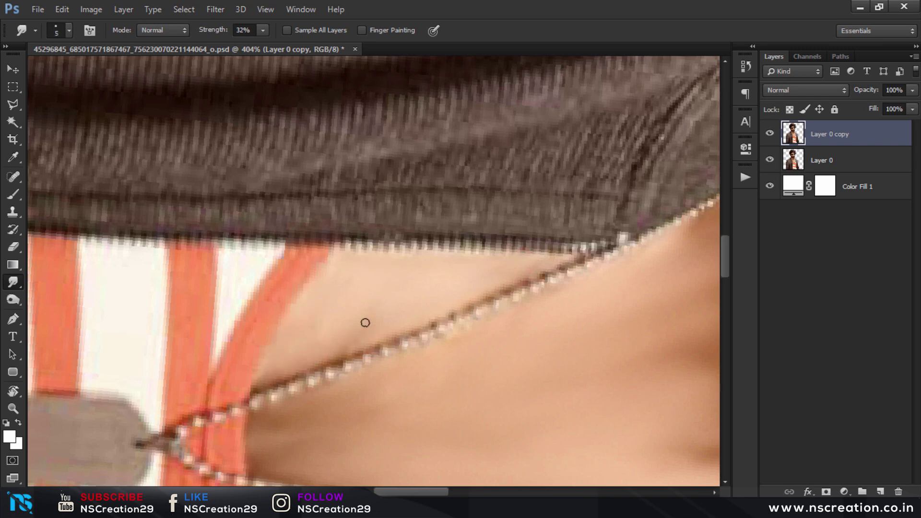
left_click_drag(524, 284, 238, 284)
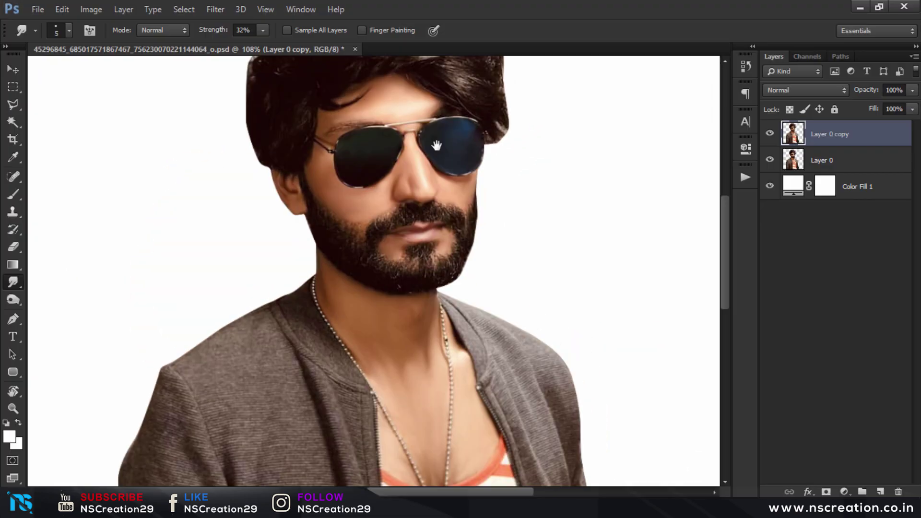
- Compare with the original, pick a slightly smaller large scattered brush tip, and zoom onto the hair
left_click(771, 134)
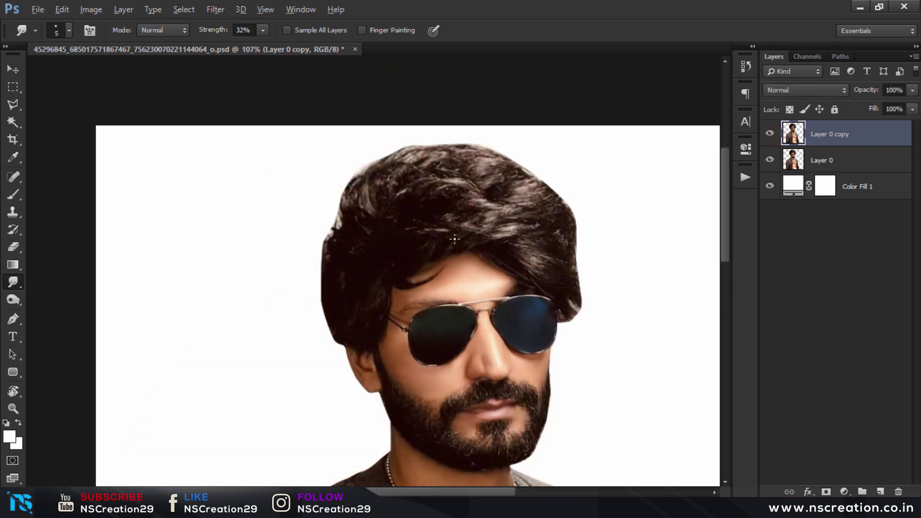
scroll(455, 239, "up", 1)
right_click(460, 239)
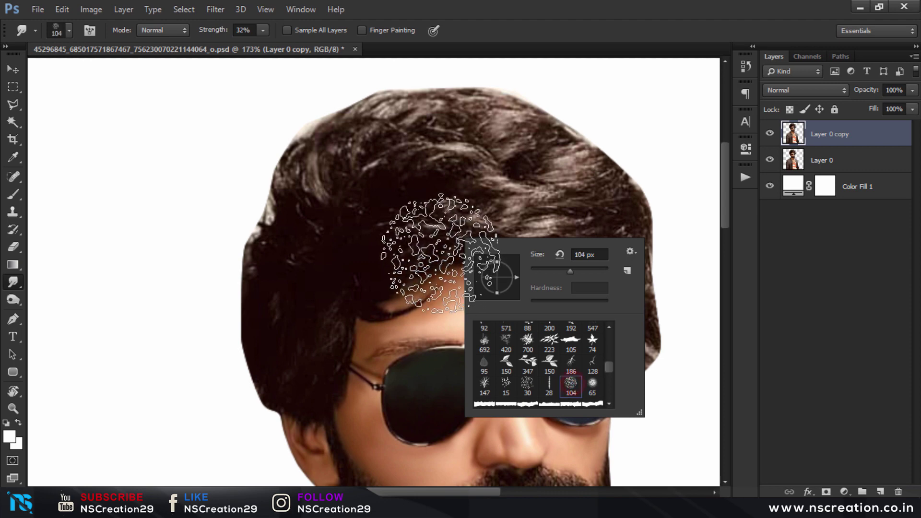
left_click(453, 232)
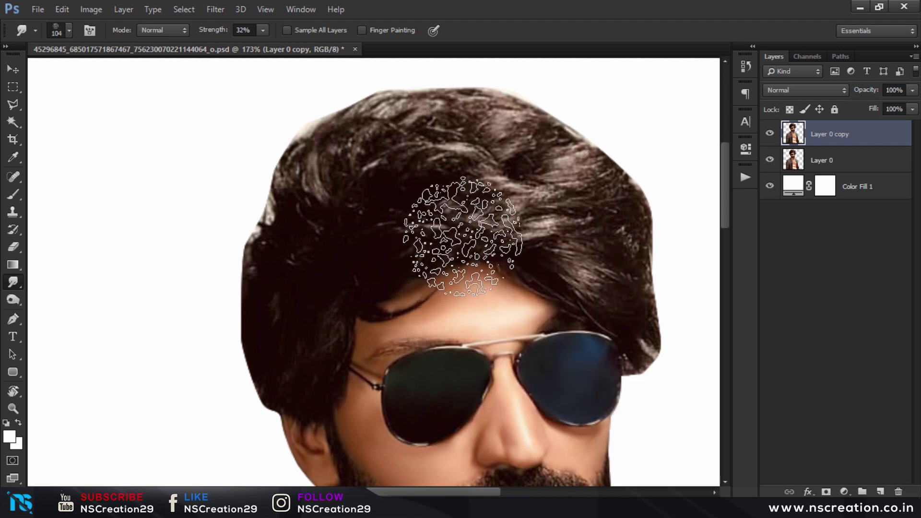
key("bracketleft")
key("bracketleft")
key("bracketleft")
key("bracketleft")
key("bracketleft")
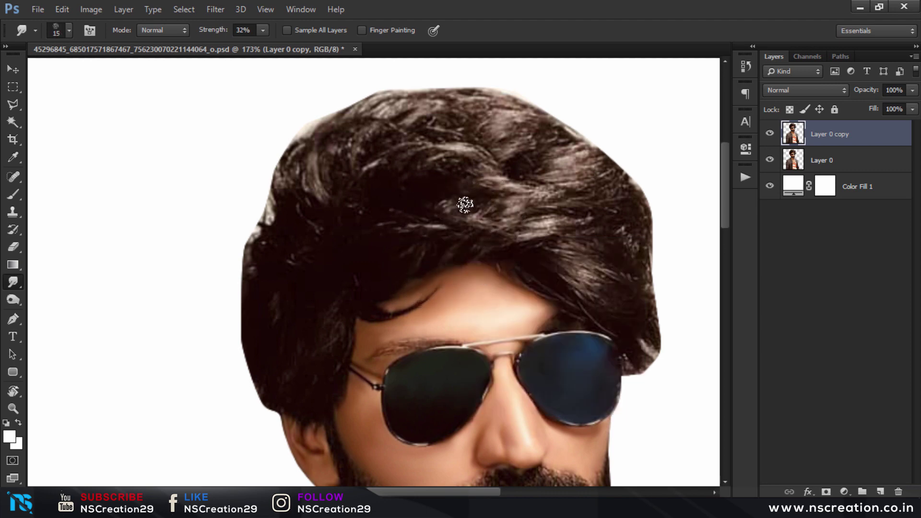
key("0")
scroll(405, 321, "up", 2)
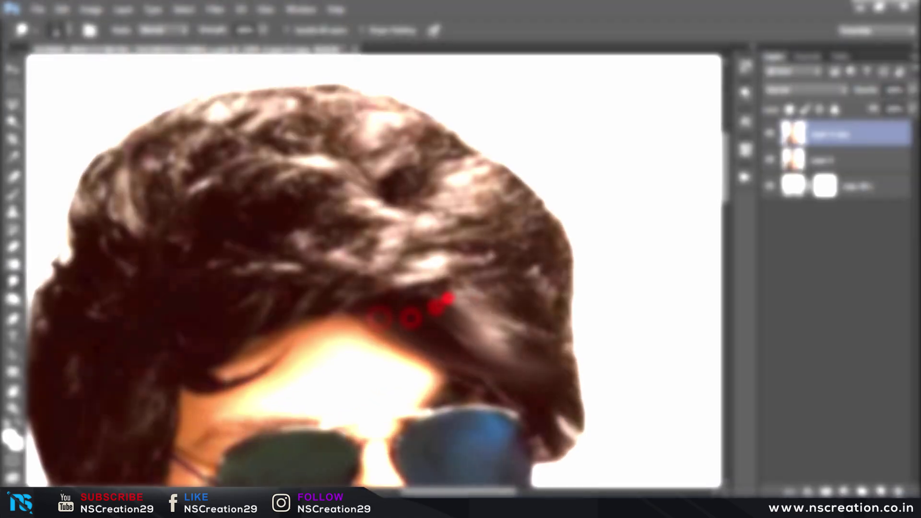
- Pull wisps past the right hair edge and push strands down onto the forehead
left_click_drag(455, 296, 588, 369)
left_click_drag(545, 325, 596, 366)
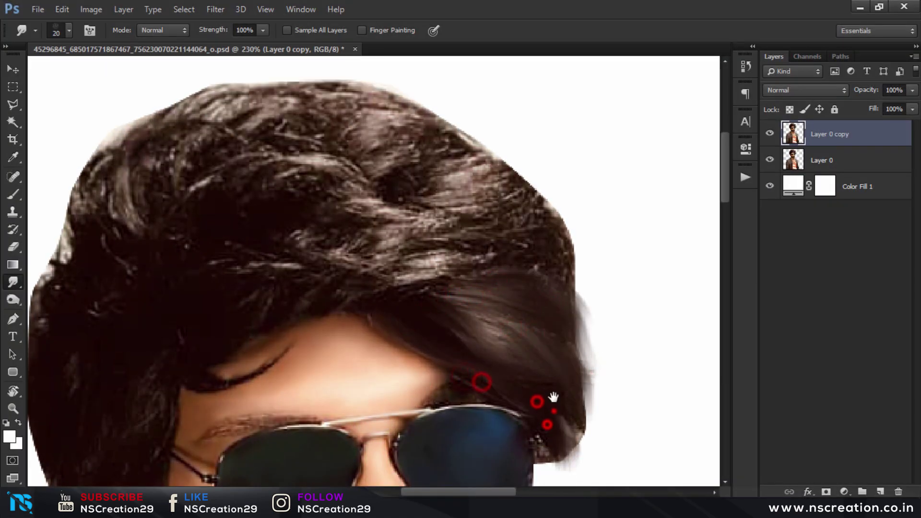
left_click_drag(540, 368, 554, 412)
left_click_drag(470, 259, 525, 243)
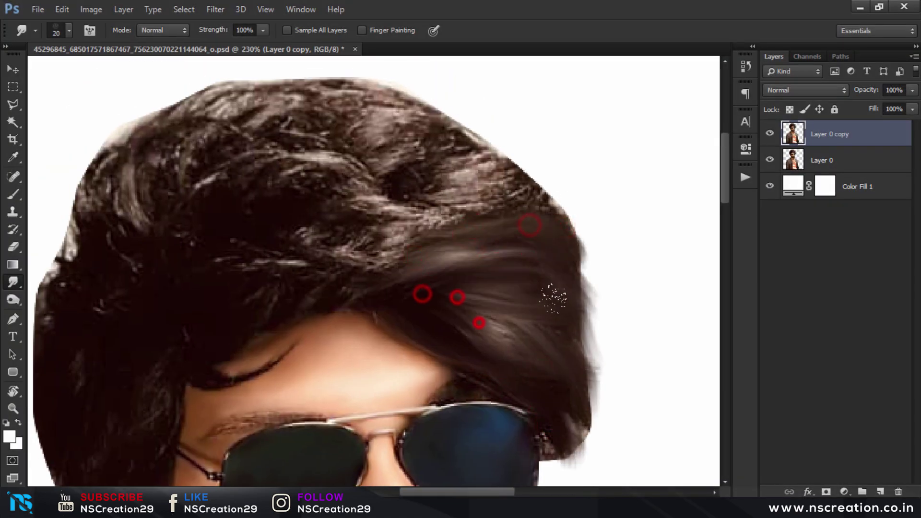
mouse_move(321, 298)
left_mouse_down()
mouse_move(367, 338)
mouse_move(390, 319)
left_mouse_up()
left_click_drag(411, 370, 490, 390)
mouse_move(387, 348)
left_mouse_down()
mouse_move(332, 333)
mouse_move(286, 393)
left_mouse_up()
- Streak and sweep smooth strands up across the top and upper-left of the hair
left_click_drag(377, 315, 432, 225)
left_click_drag(387, 313, 446, 202)
left_click_drag(537, 226, 595, 245)
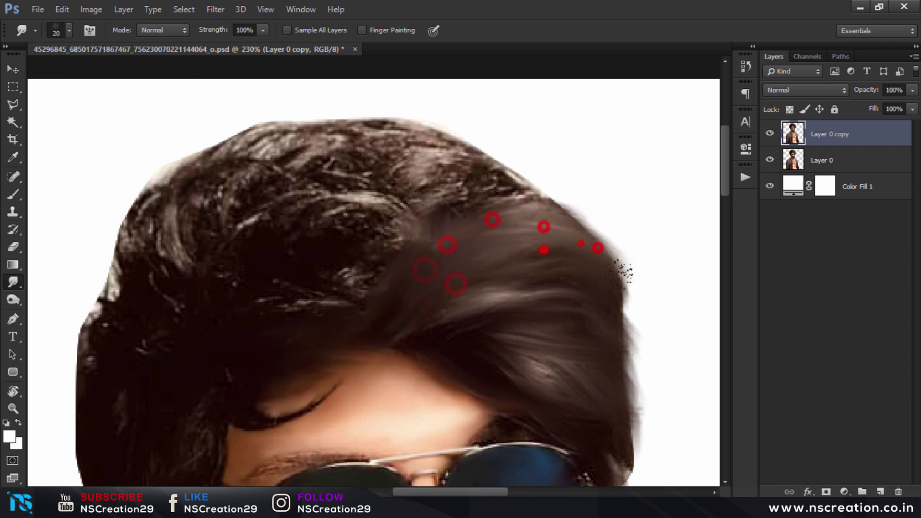
scroll(588, 274, "down", 3)
scroll(426, 274, "up", 3)
left_click_drag(309, 327, 350, 363)
left_click_drag(274, 300, 262, 202)
left_click_drag(288, 230, 269, 125)
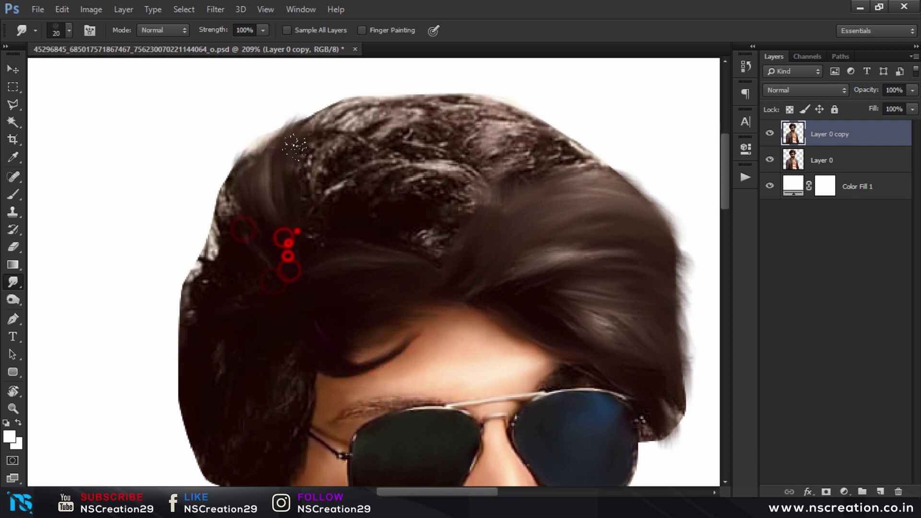
left_click_drag(295, 206, 317, 115)
mouse_move(319, 171)
left_mouse_down()
mouse_move(384, 110)
mouse_move(422, 128)
mouse_move(576, 144)
left_mouse_up()
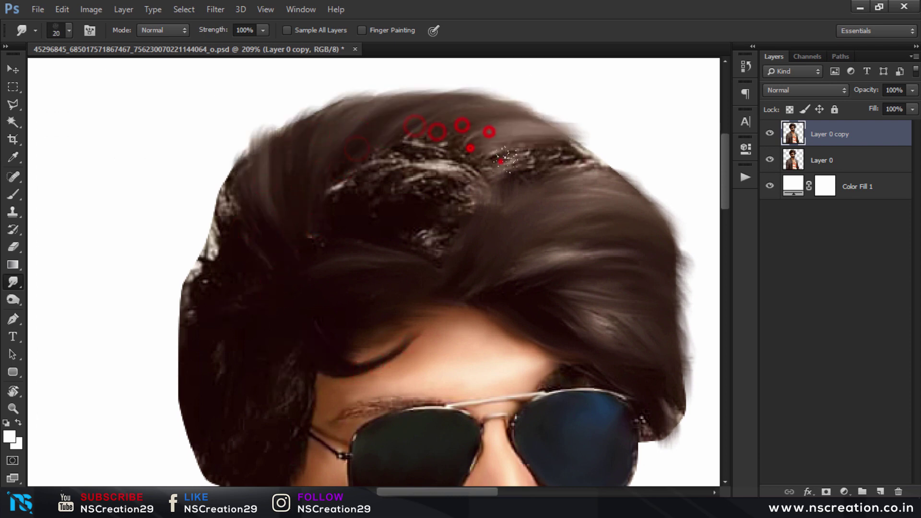
- Smooth the rough top-right and dark top patches and reshape the hair's left edge
left_click_drag(489, 135, 595, 178)
mouse_move(418, 144)
left_mouse_down()
mouse_move(509, 163)
mouse_move(348, 207)
mouse_move(456, 204)
left_mouse_up()
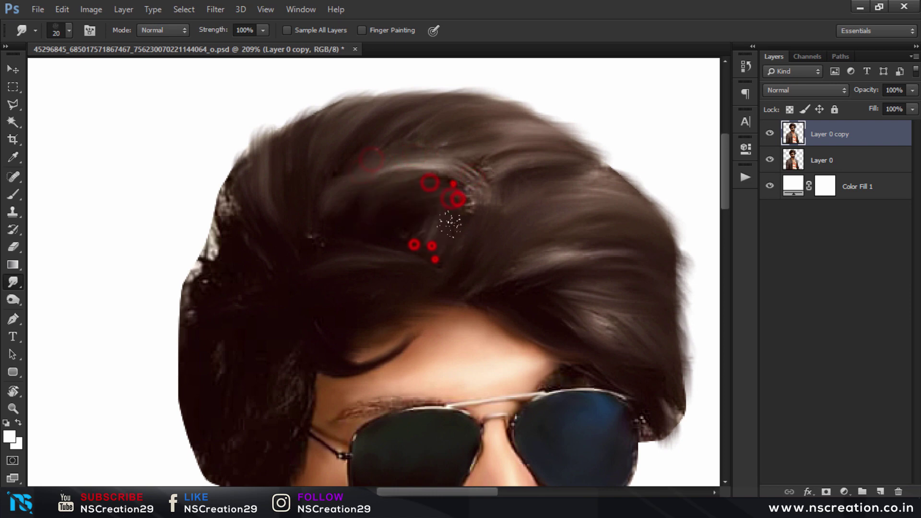
left_click_drag(436, 255, 422, 153)
left_click_drag(412, 242, 432, 144)
mouse_move(337, 217)
left_mouse_down()
mouse_move(475, 137)
mouse_move(456, 207)
mouse_move(488, 134)
mouse_move(480, 202)
left_mouse_up()
left_click_drag(212, 195, 258, 271)
left_click_drag(225, 216, 188, 312)
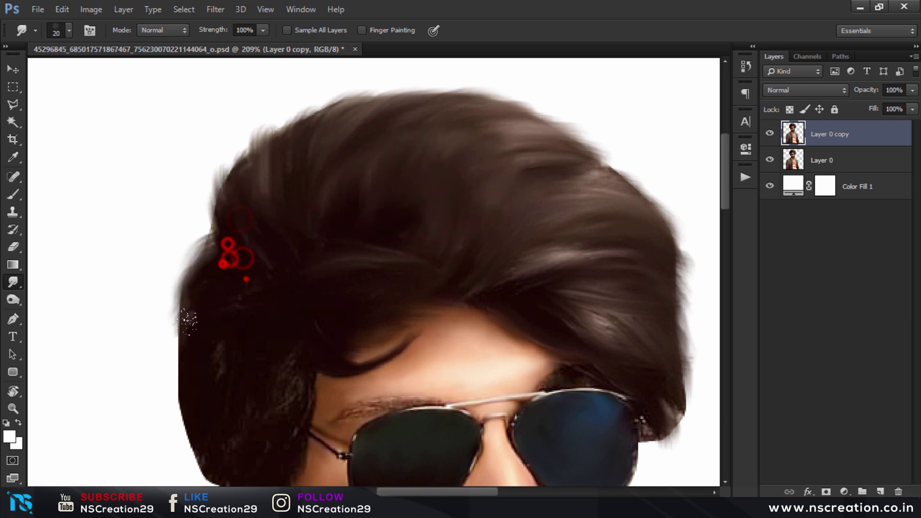
mouse_move(240, 274)
left_mouse_down()
mouse_move(185, 365)
mouse_move(178, 451)
left_mouse_up()
mouse_move(268, 404)
left_mouse_down()
mouse_move(307, 277)
mouse_move(183, 322)
left_mouse_up()
- Smudge the hair edge beside the glasses and soften the left and lower beard edges
key("bracketleft")
key("bracketleft")
key("bracketleft")
mouse_move(560, 329)
left_mouse_down()
mouse_move(578, 331)
mouse_move(463, 381)
left_mouse_up()
key("bracketright")
key("bracketright")
key("bracketright")
left_click_drag(335, 262, 362, 267)
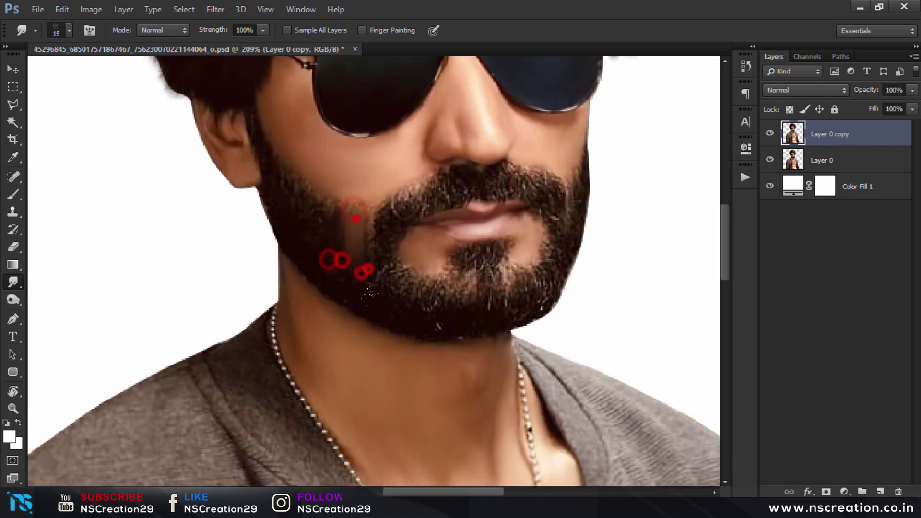
left_click_drag(342, 226, 461, 323)
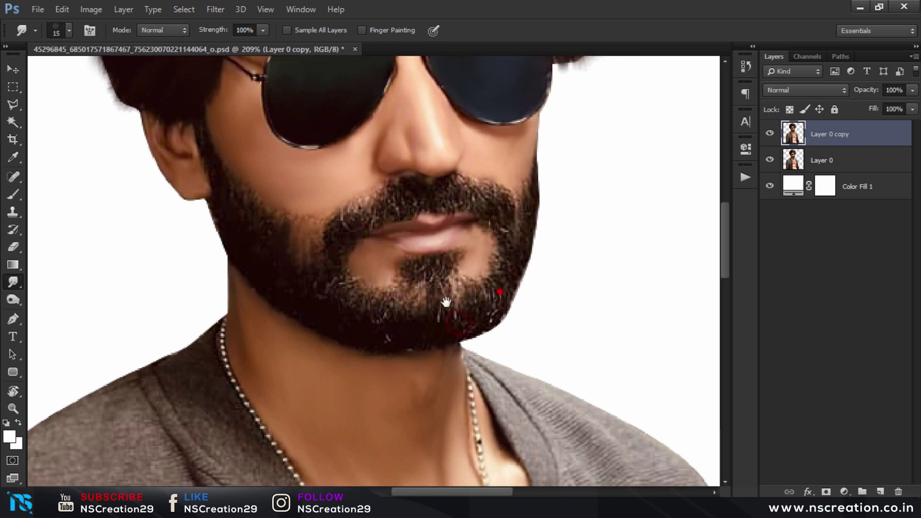
scroll(444, 304, "up", 3)
mouse_move(343, 222)
left_mouse_down()
mouse_move(463, 311)
mouse_move(428, 187)
left_mouse_up()
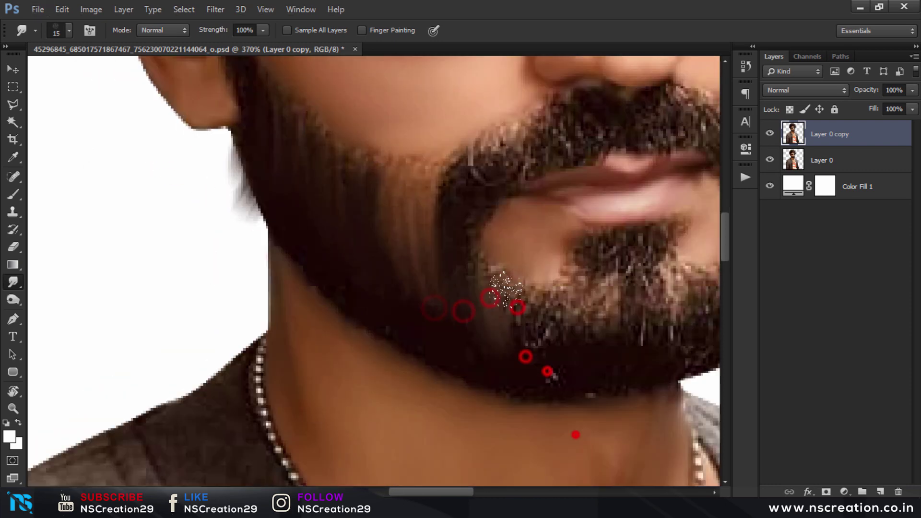
left_click_drag(644, 292, 610, 338)
left_click_drag(575, 381, 498, 374)
- Smudge the chin beard into painted strokes, smoothing away white speckles along the chin edge
scroll(498, 374, "down", 3)
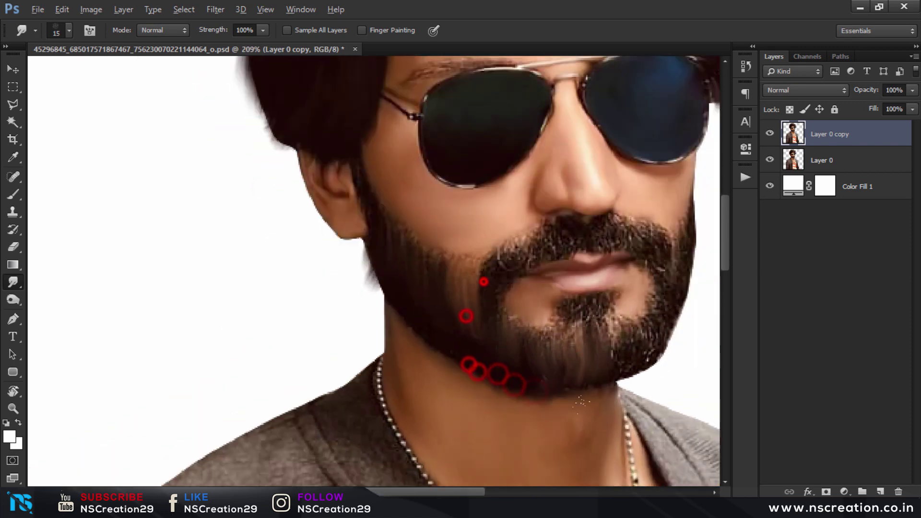
scroll(498, 374, "up", 3)
left_click_drag(367, 299, 398, 322)
mouse_move(509, 317)
left_mouse_down()
mouse_move(536, 313)
mouse_move(539, 369)
left_mouse_up()
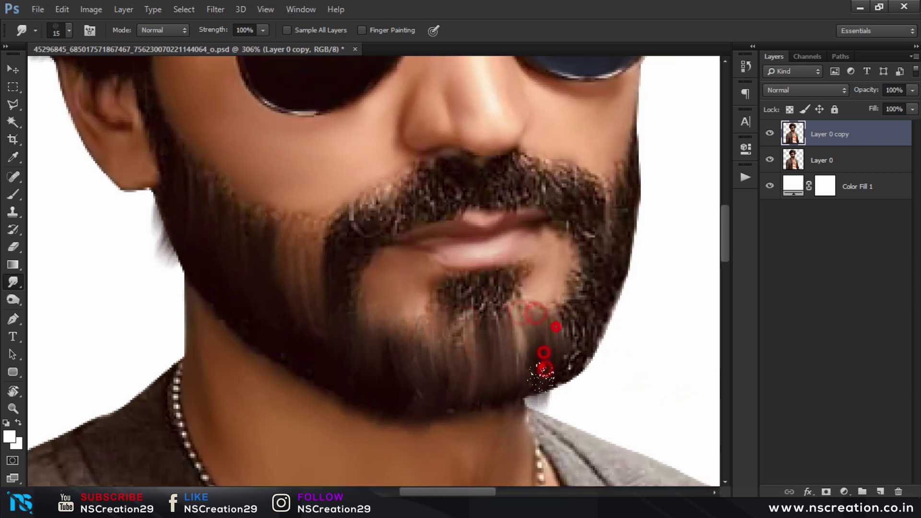
mouse_move(462, 336)
left_mouse_down()
mouse_move(539, 366)
mouse_move(576, 329)
mouse_move(569, 345)
left_mouse_up()
left_click_drag(423, 379, 445, 369)
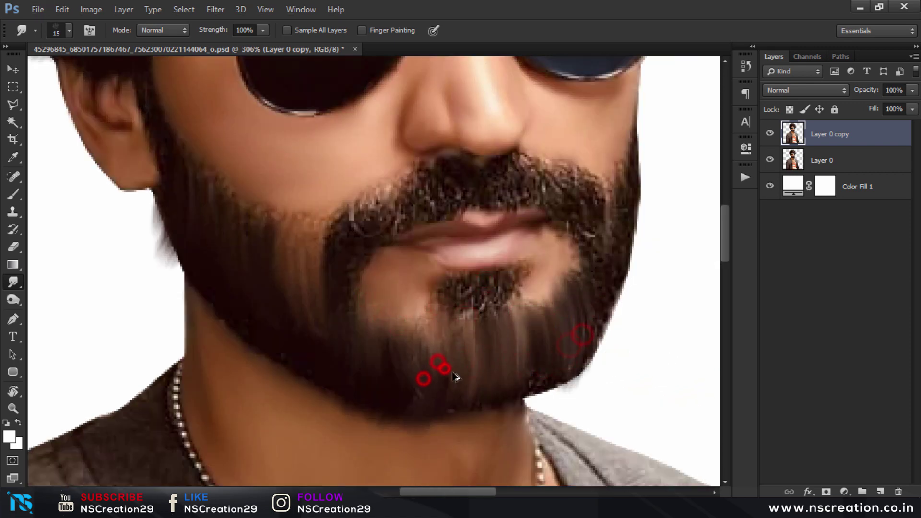
mouse_move(477, 398)
left_mouse_down()
mouse_move(603, 294)
mouse_move(614, 221)
left_mouse_up()
scroll(354, 283, "up", 3)
scroll(353, 283, "left", 5)
left_click_drag(503, 355, 531, 391)
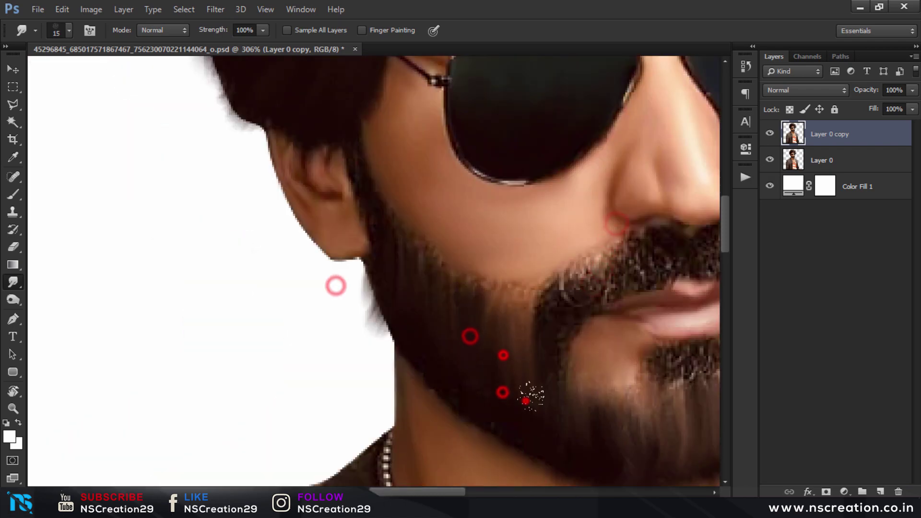
- Smudge the beard along the left and right jaw edges and near the mouth corner
mouse_move(536, 428)
left_mouse_down()
mouse_move(562, 293)
mouse_move(405, 282)
mouse_move(365, 108)
left_mouse_up()
scroll(369, 105, "down", 1)
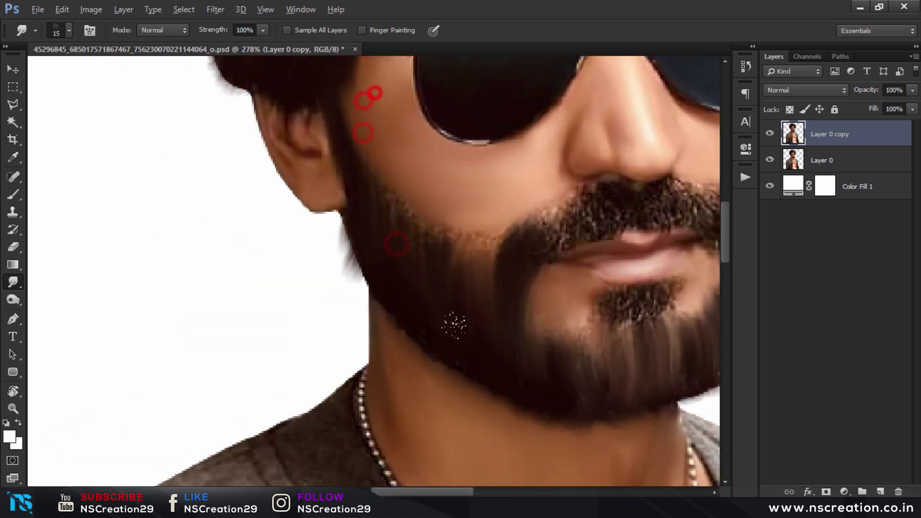
left_click_drag(401, 235, 470, 247)
scroll(588, 291, "right", 5)
scroll(588, 292, "up", 1)
left_click_drag(509, 154, 445, 375)
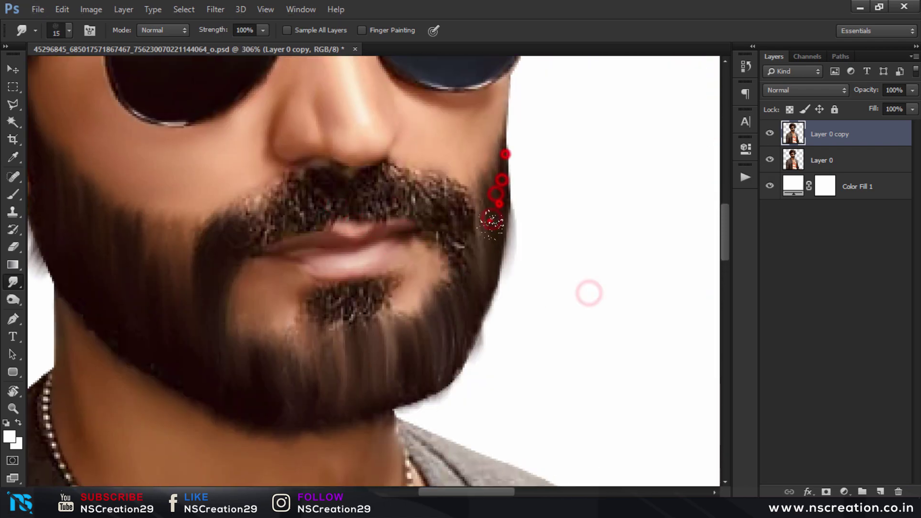
left_click_drag(480, 259, 461, 203)
scroll(468, 226, "down", 2)
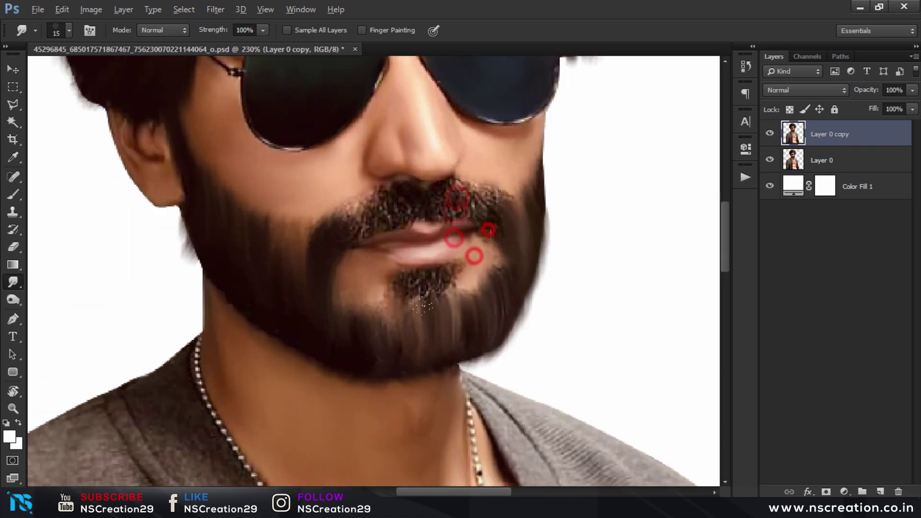
scroll(382, 247, "up", 3)
- With a smaller brush, smudge the chin patch below the lip and the left mustache
key("bracketleft")
key("bracketleft")
mouse_move(382, 247)
left_mouse_down()
mouse_move(432, 250)
mouse_move(379, 280)
mouse_move(380, 290)
mouse_move(468, 281)
mouse_move(494, 260)
left_mouse_up()
scroll(382, 279, "down", 2)
scroll(383, 297, "up", 3)
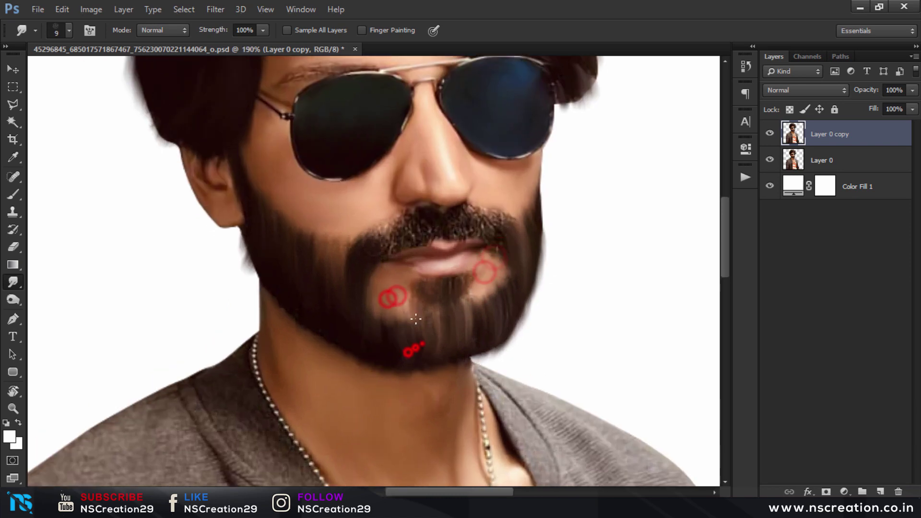
scroll(372, 315, "up", 1)
left_click_drag(356, 266, 352, 289)
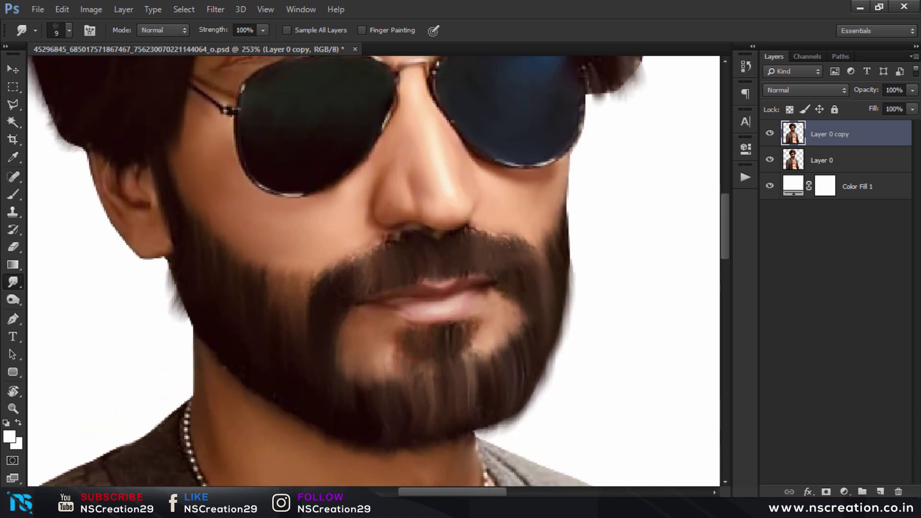
mouse_move(357, 253)
left_mouse_down()
mouse_move(303, 273)
mouse_move(384, 248)
left_mouse_up()
scroll(384, 247, "up", 1)
- Smudge the beard along the jawline with a raised smudge strength
left_click_drag(326, 276, 392, 342)
left_click_drag(335, 307, 423, 365)
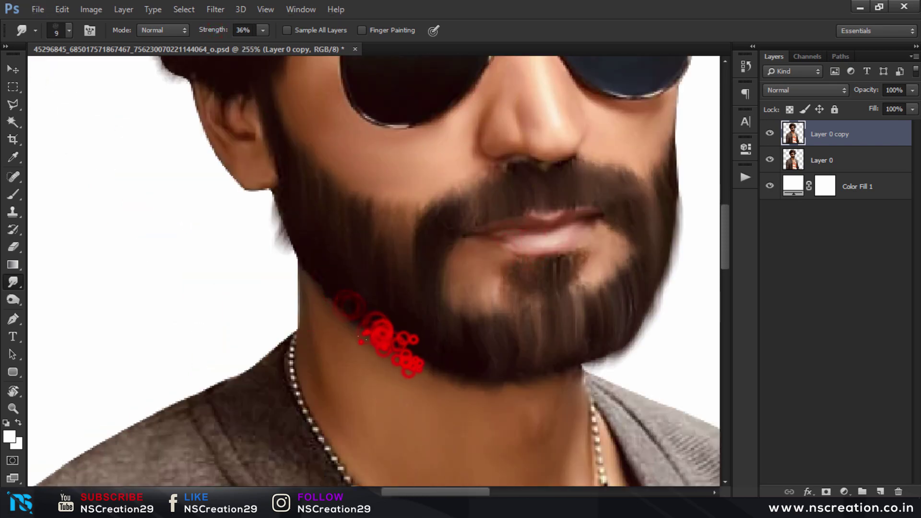
left_click_drag(275, 203, 336, 307)
left_click_drag(288, 226, 576, 360)
key("6")
key("1")
scroll(451, 307, "down", 1)
left_click_drag(464, 324, 451, 307)
scroll(451, 307, "up", 4)
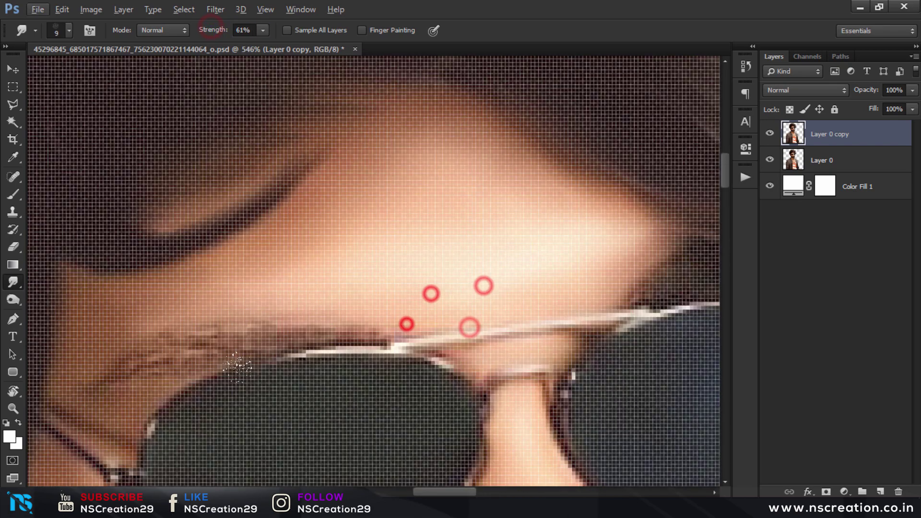
- With a smaller brush, smudge the eyebrow above the glasses and the area near the bridge
key("bracketleft")
key("bracketleft")
key("bracketleft")
left_click_drag(137, 361, 365, 338)
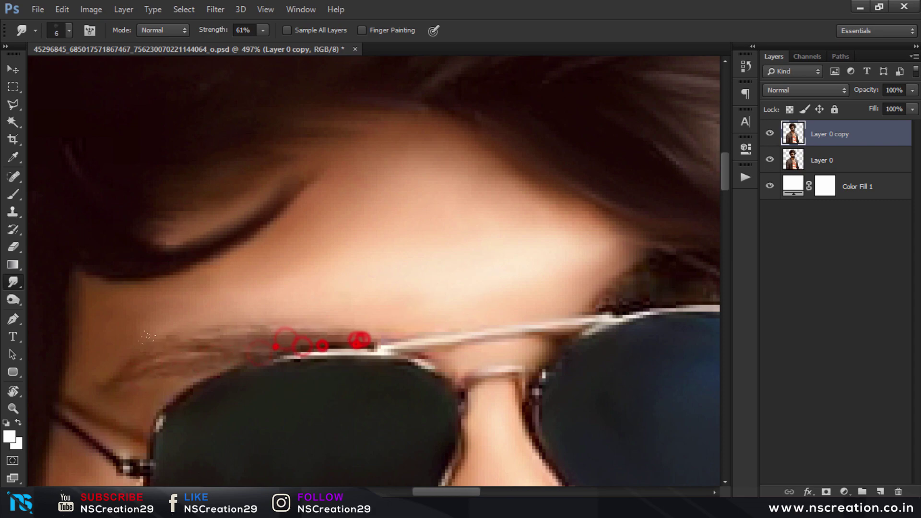
left_click_drag(259, 339, 375, 336)
left_click_drag(616, 276, 457, 317)
left_click_drag(434, 349, 463, 351)
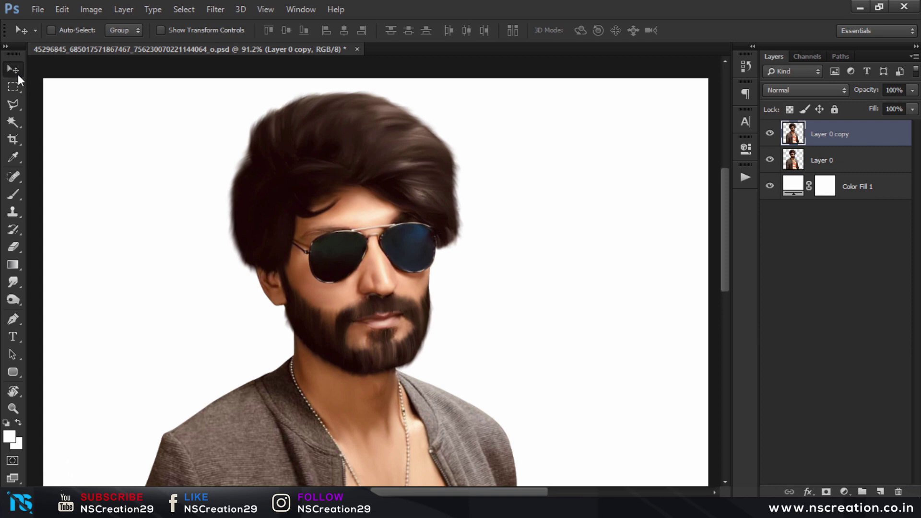
- Duplicate the smudged portrait layer as Layer 0 copy 2
scroll(541, 233, "down", 1)
scroll(540, 233, "down", 1)
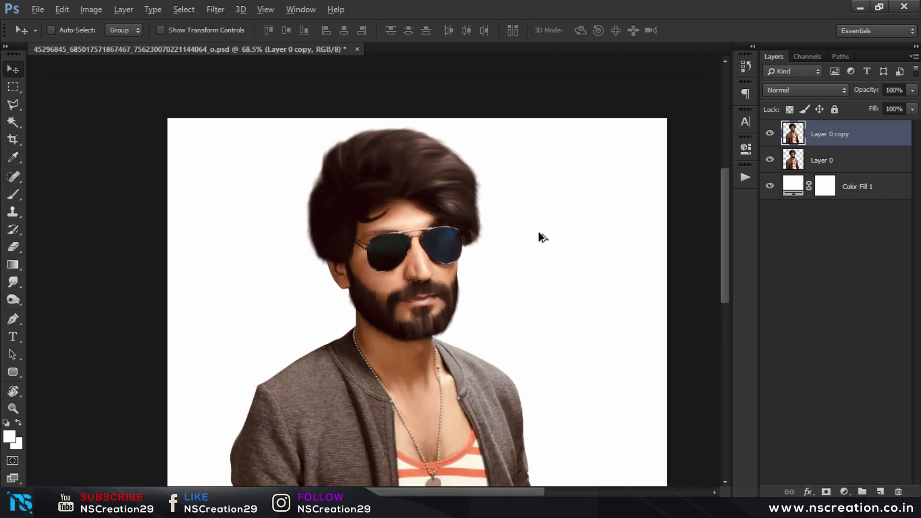
scroll(537, 232, "down", 1)
scroll(535, 233, "down", 1)
key("alt")
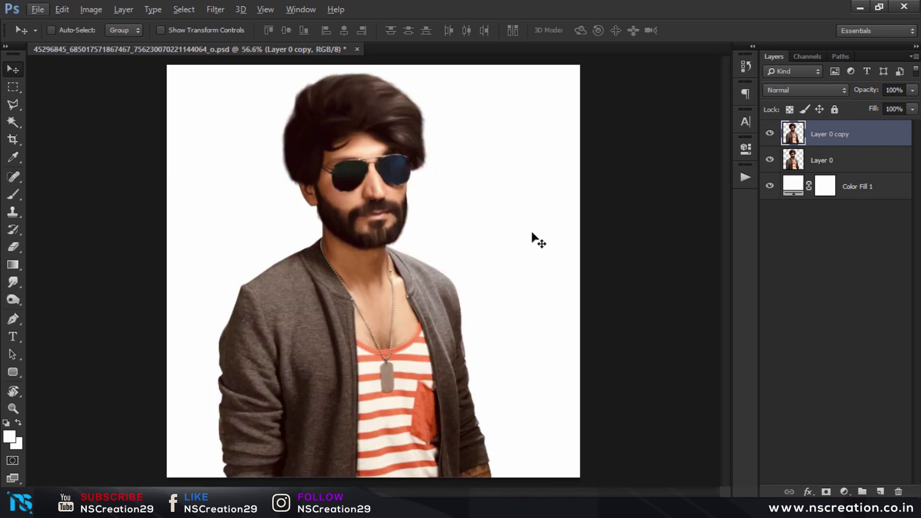
key("ctrl+j")
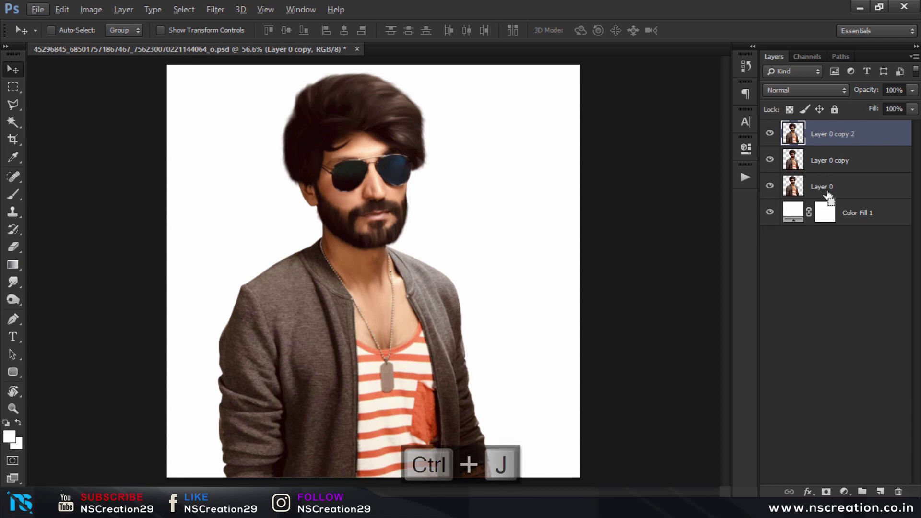
- Apply Oil Paint with Shine, Angular Direction and Bristle Detail 0, Cleanliness 0.25, Stylization 10
left_click(229, 8)
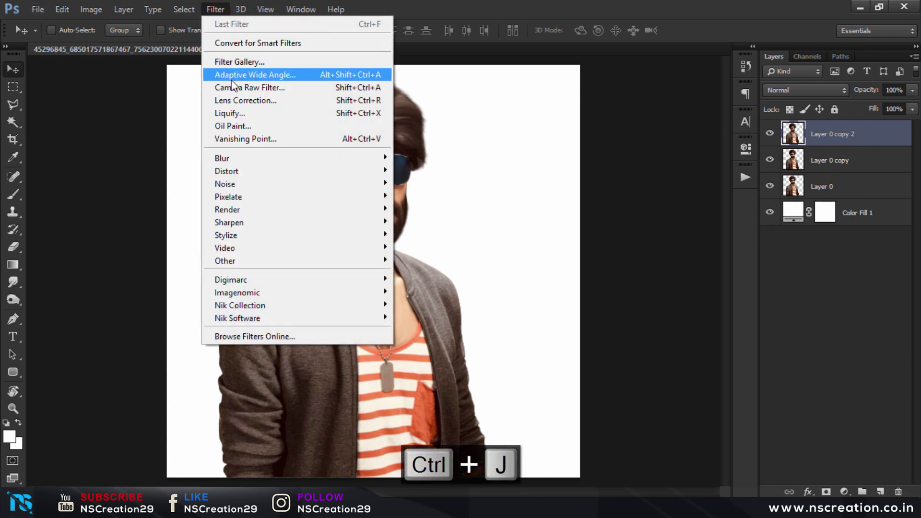
left_click(237, 126)
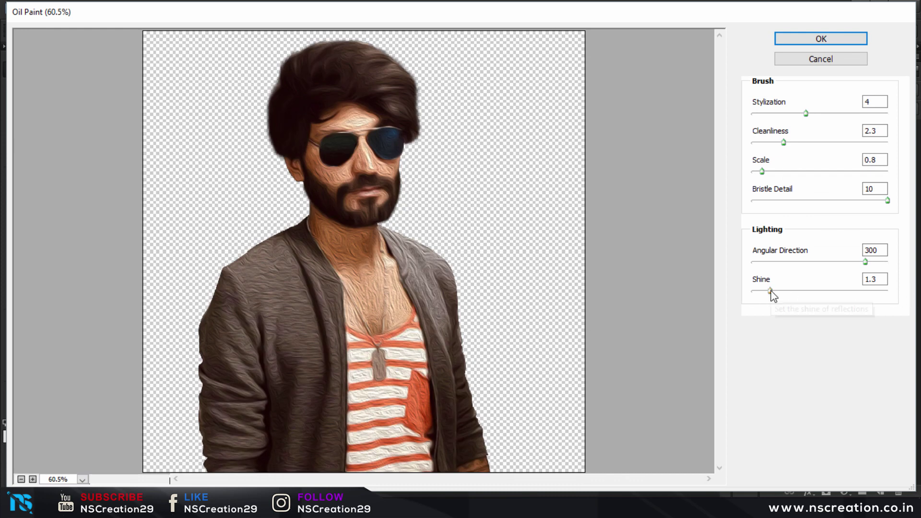
left_click_drag(771, 291, 738, 295)
left_click_drag(772, 262, 737, 264)
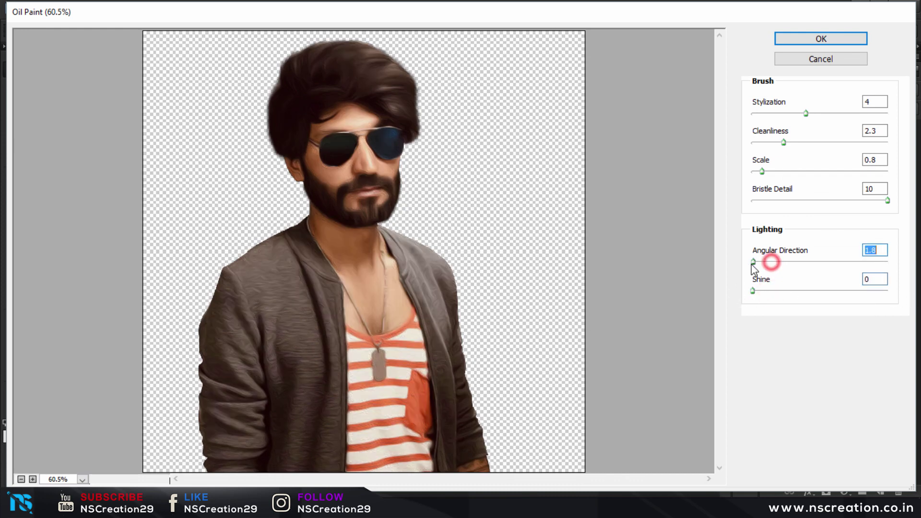
left_click_drag(765, 200, 744, 204)
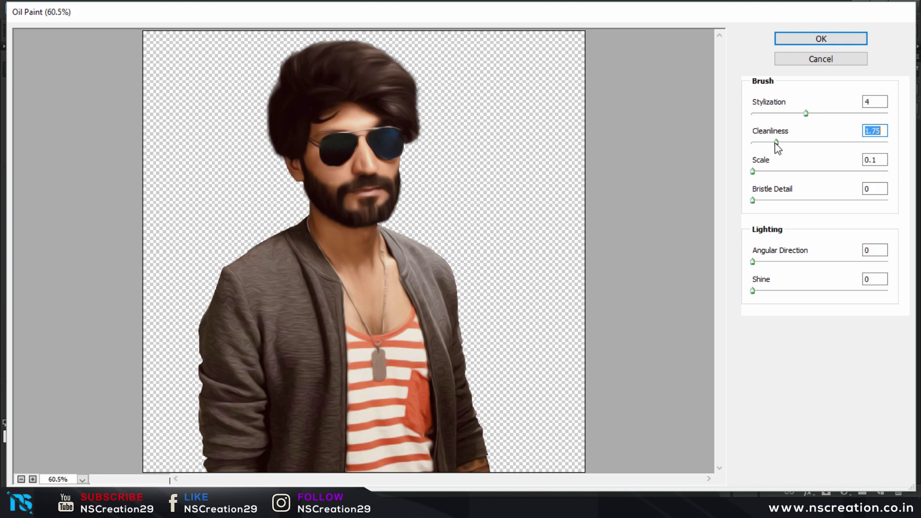
left_click_drag(776, 142, 766, 143)
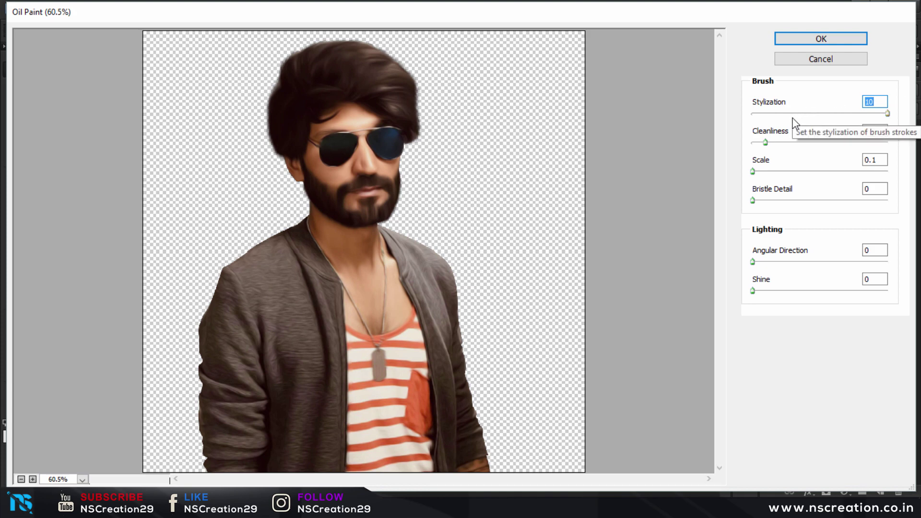
left_click(756, 143)
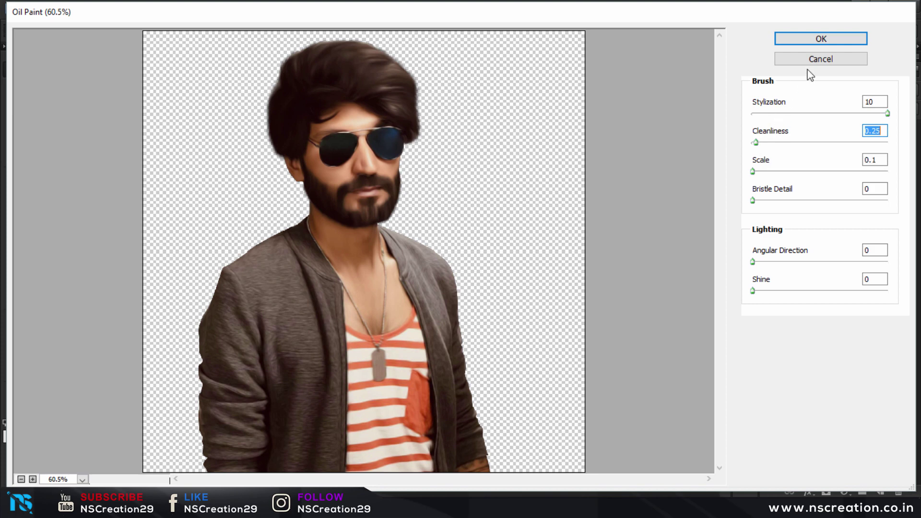
left_click(822, 40)
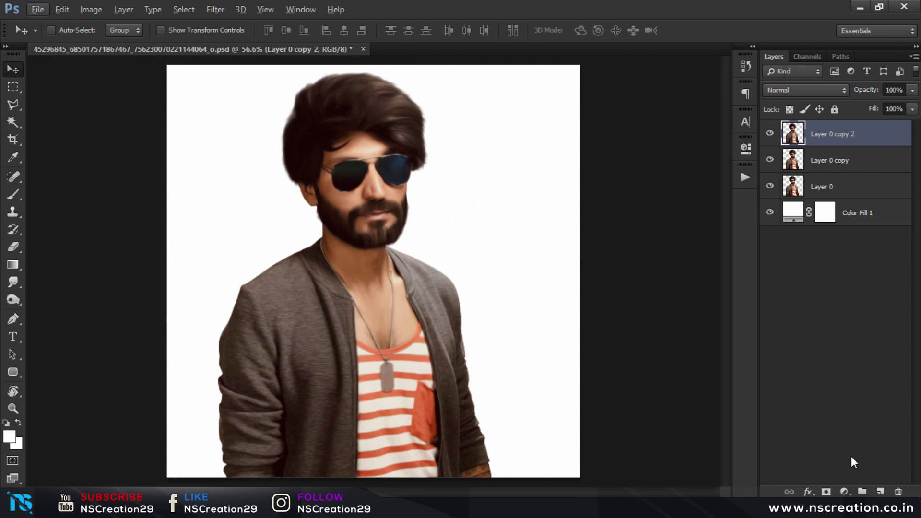
- Add a black-filled layer mask to the oil-painted copy and set a 175 px brush at 100% opacity
left_click(828, 492)
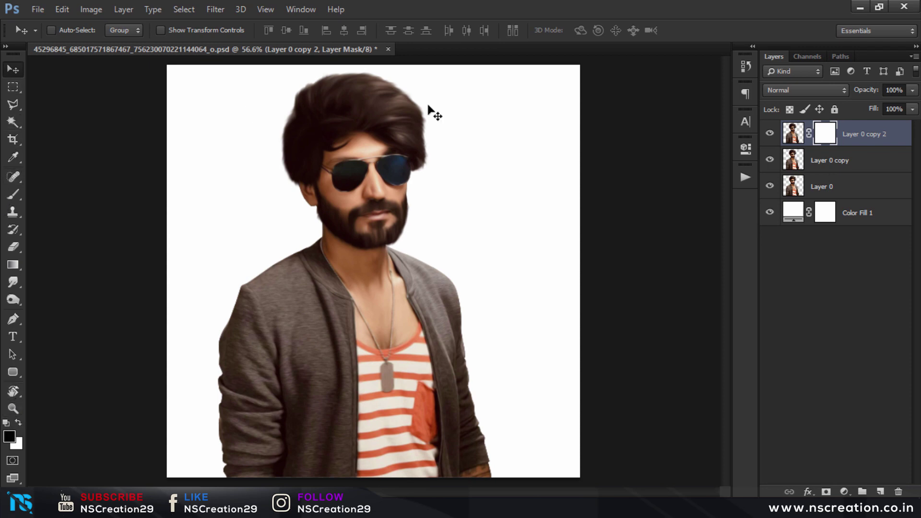
key("alt+Delete")
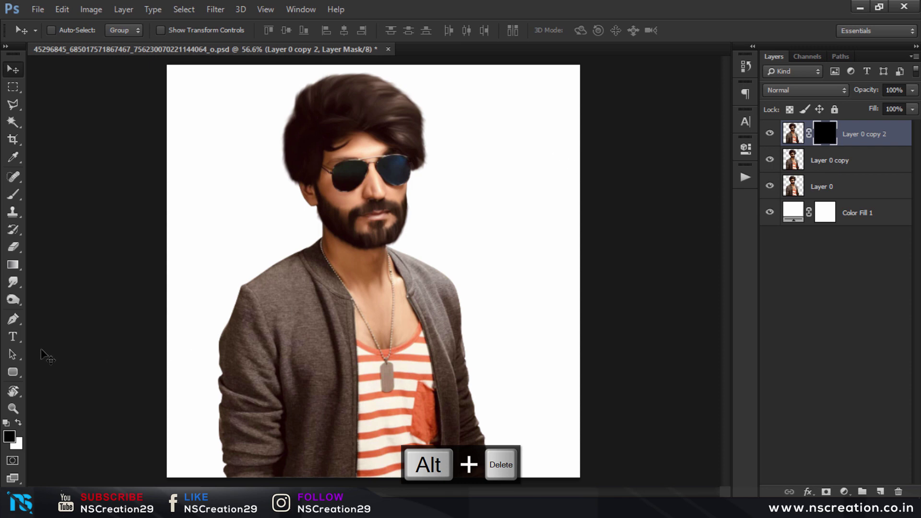
left_click(13, 195)
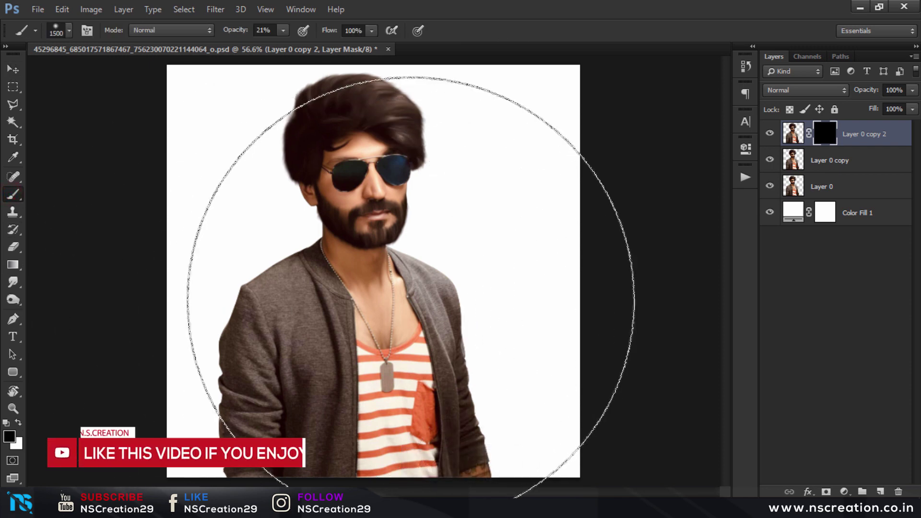
key("bracketleft")
key("bracketleft")
key("bracketleft")
key("bracketleft")
key("bracketleft")
key("bracketleft")
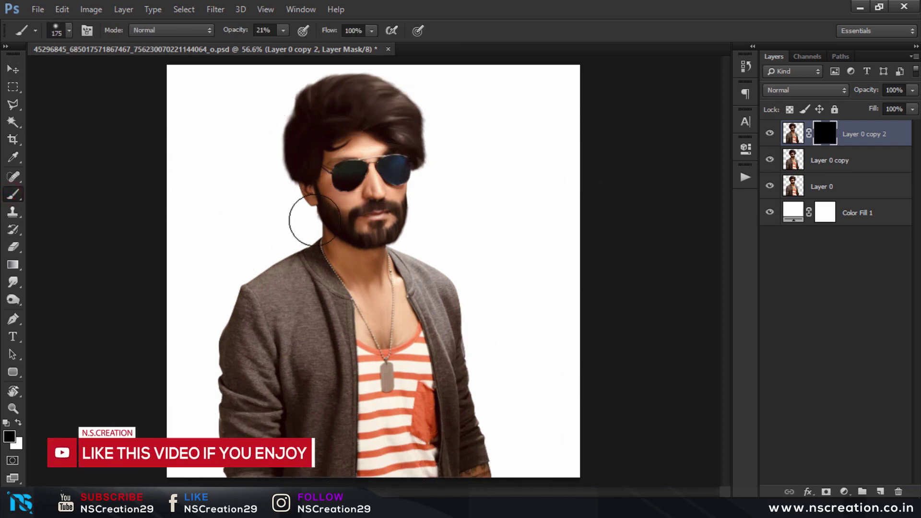
left_click_drag(234, 32, 272, 32)
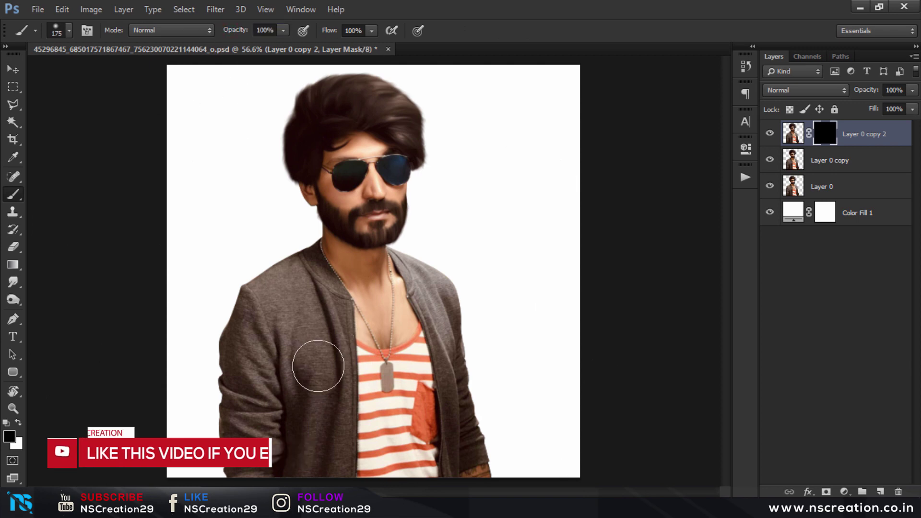
- Paint white on the mask to reveal the oil-paint look over the jacket, beard and hair
scroll(313, 400, "up", 3)
scroll(313, 400, "up", 2)
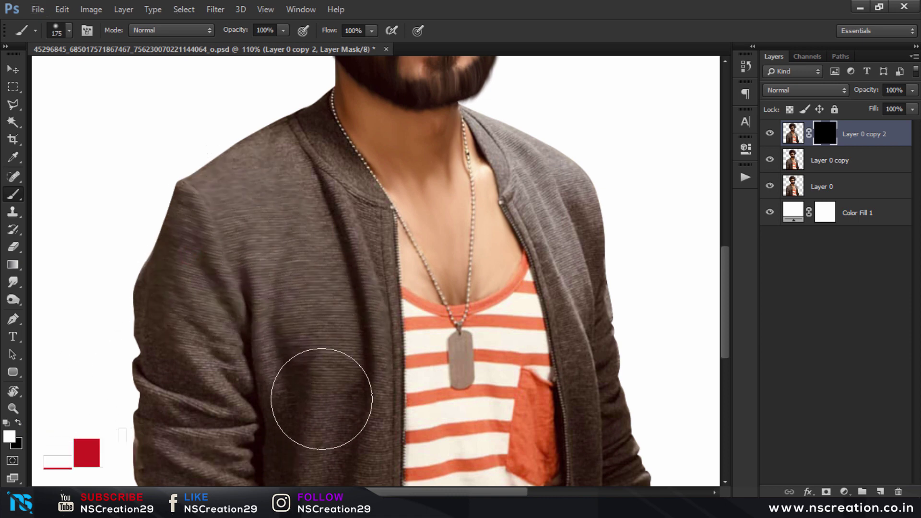
mouse_move(321, 399)
left_mouse_down()
mouse_move(231, 391)
mouse_move(181, 370)
mouse_move(161, 294)
left_mouse_up()
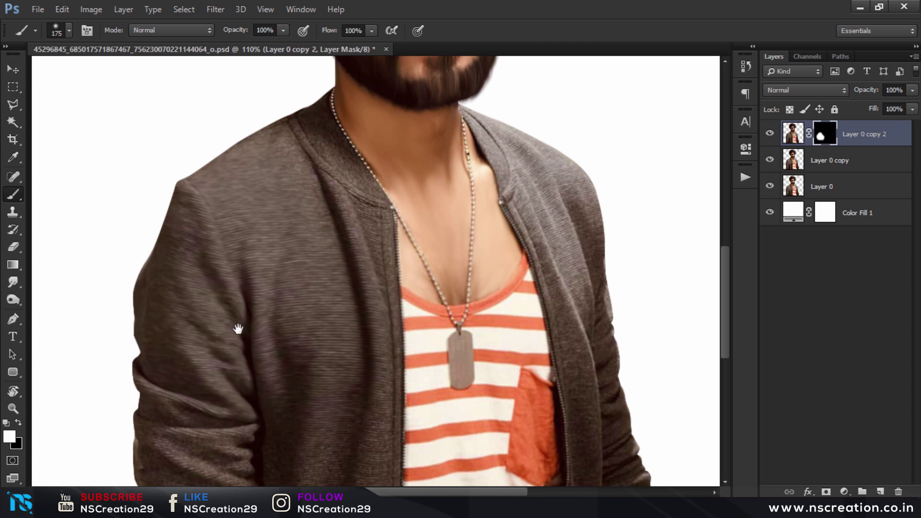
left_click_drag(238, 329, 240, 226)
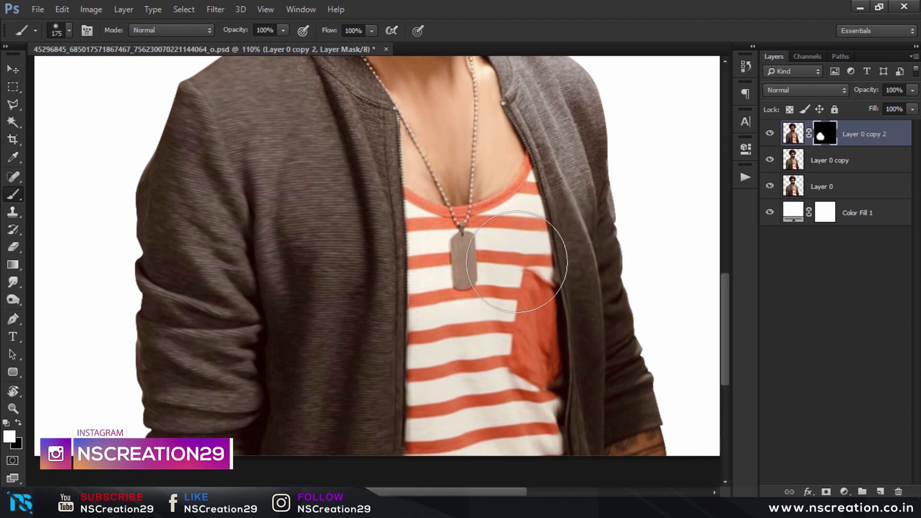
mouse_move(341, 322)
left_mouse_down()
mouse_move(350, 348)
mouse_move(329, 390)
left_mouse_up()
key("bracketleft")
key("bracketleft")
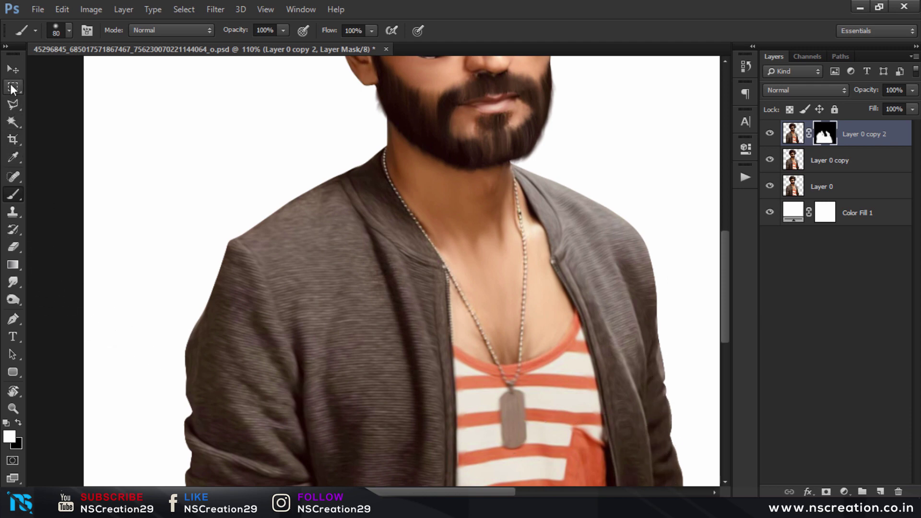
left_click(13, 70)
scroll(300, 221, "down", 2)
- Toggle the oil-painted copy's visibility to compare the before and after
scroll(315, 232, "down", 2)
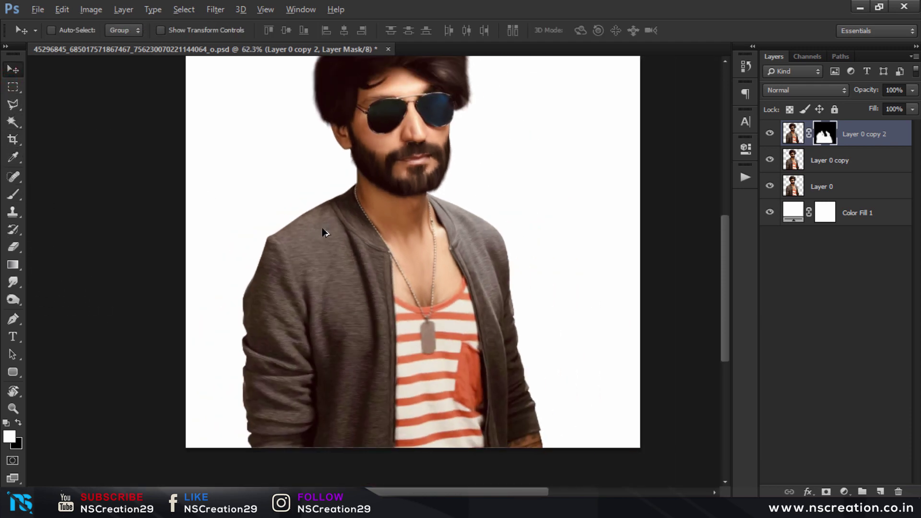
left_click(768, 134)
left_click(768, 134)
left_click_drag(518, 207, 526, 287)
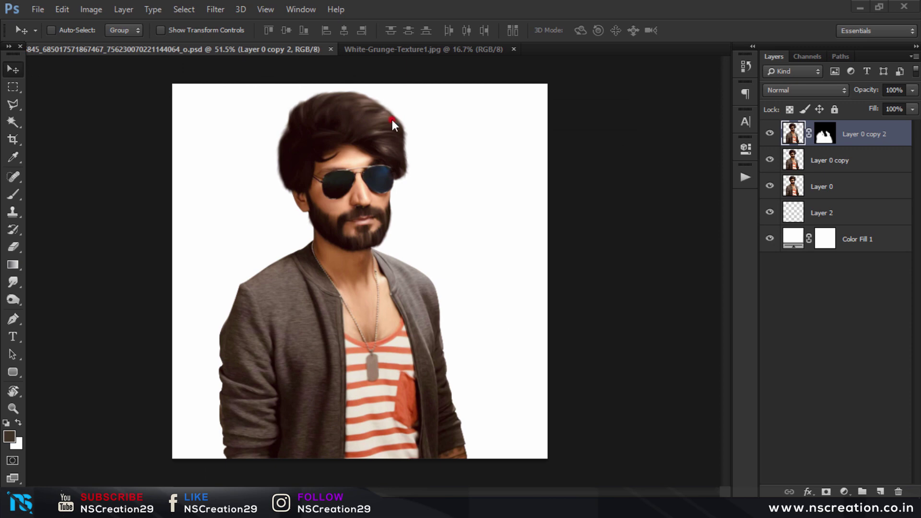
left_click(392, 120)
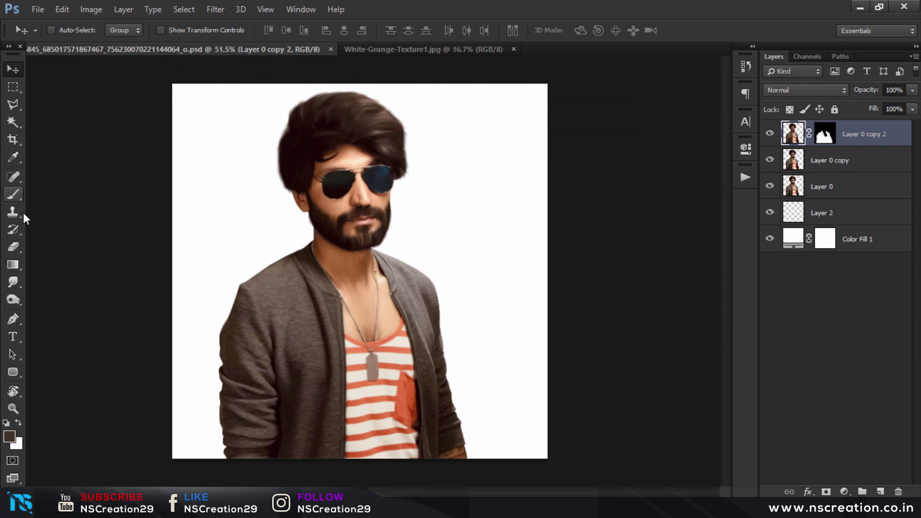
- Crop the canvas wider on both sides into a landscape format
left_click(13, 139)
left_click_drag(548, 271, 671, 260)
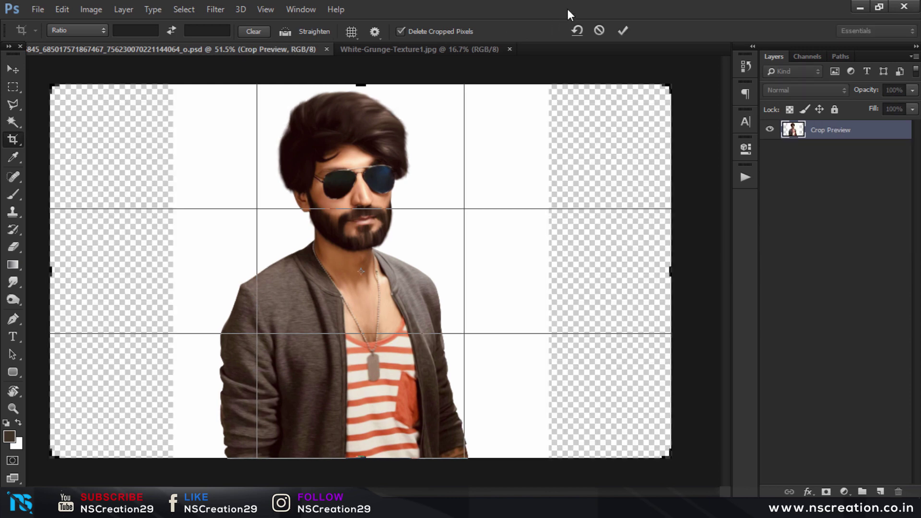
left_click(616, 28)
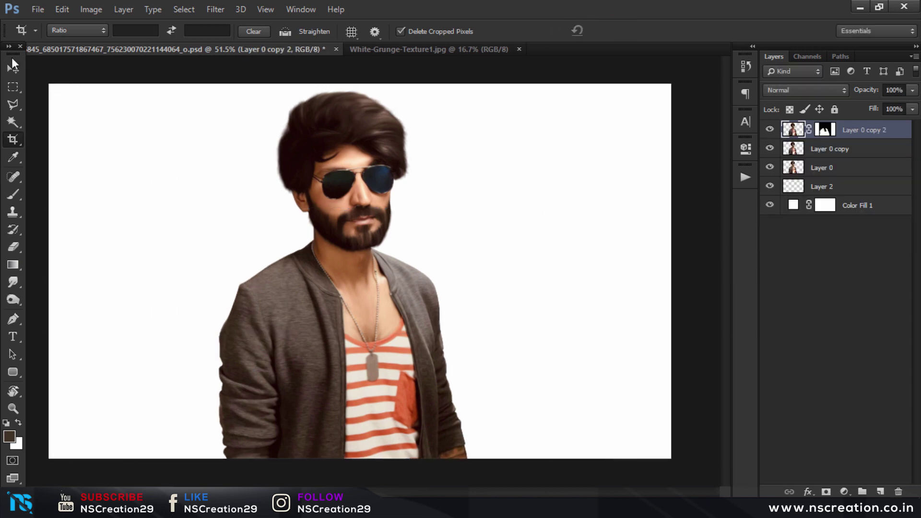
left_click(13, 70)
- Bring White-Grunge-Texture1.jpg into the portrait document as Layer 3, below the portrait layers
left_click(438, 50)
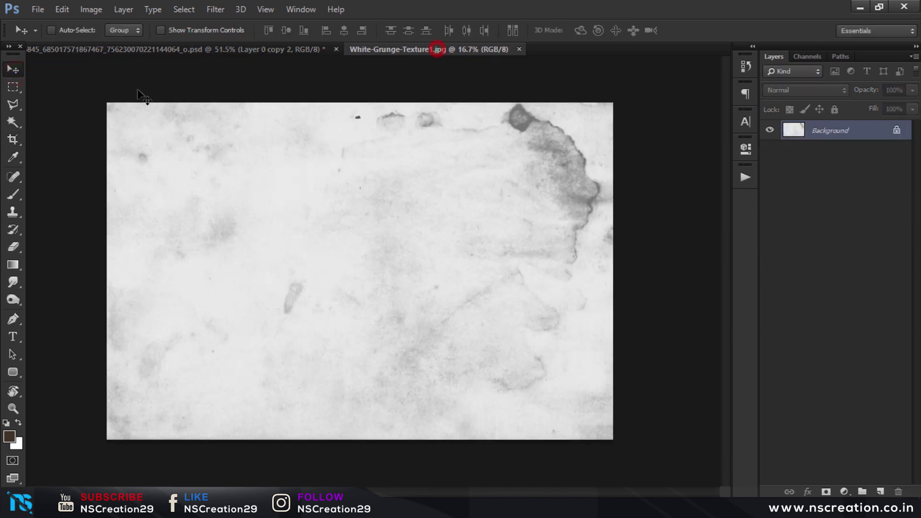
left_click_drag(430, 245, 370, 194)
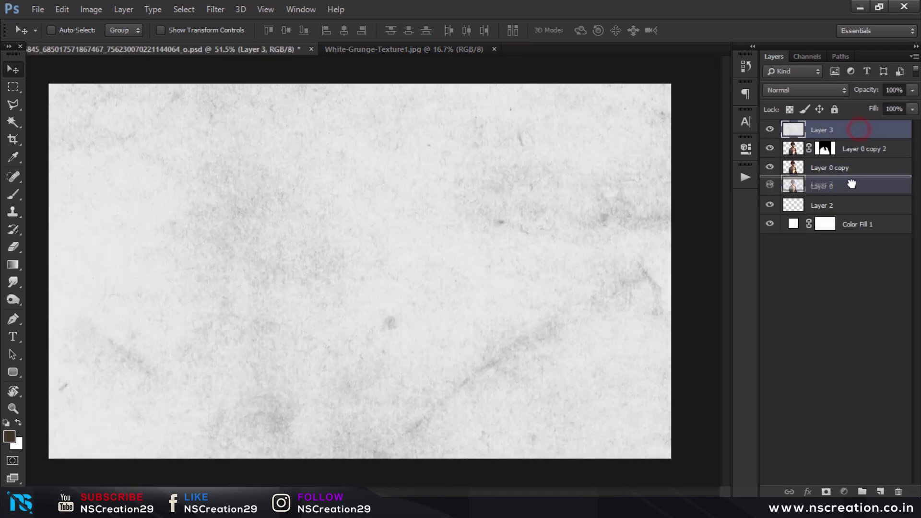
left_click_drag(859, 133, 854, 196)
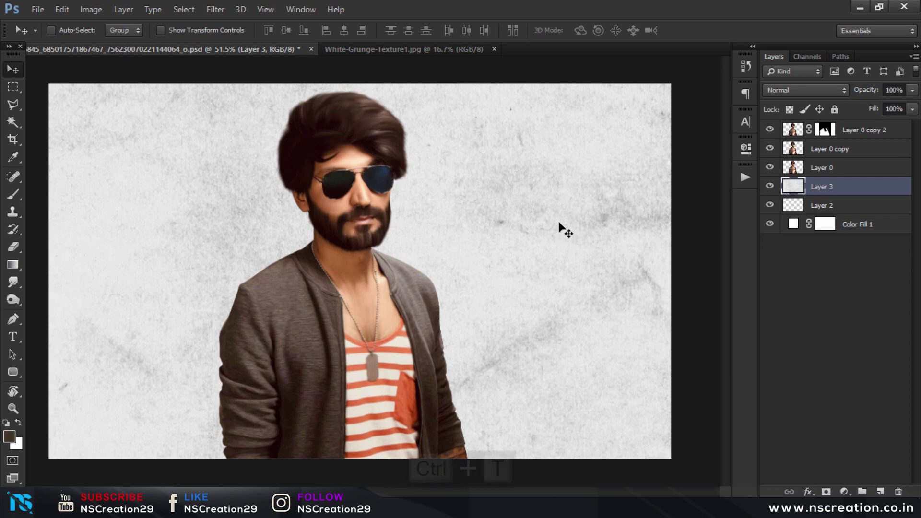
- Scale the texture to about 41.33% and position it to fill the wide canvas
key("ctrl+t")
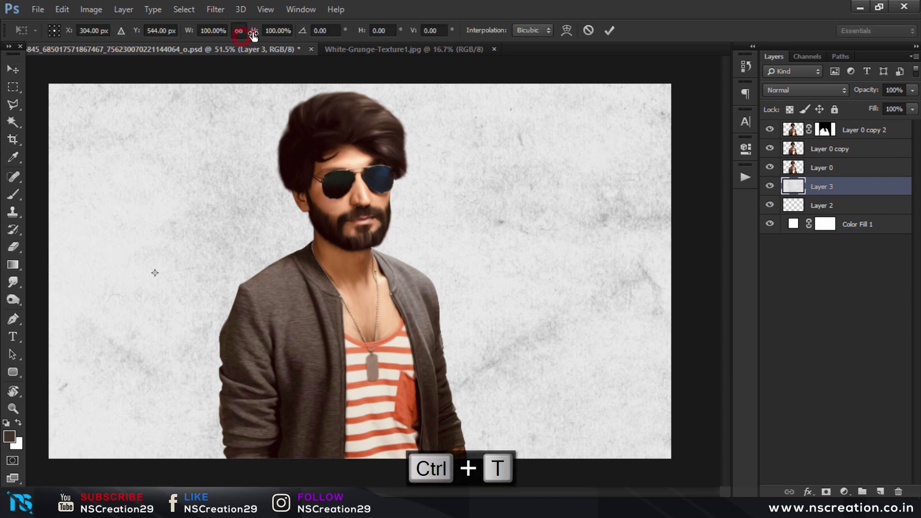
type("60")
key("Return")
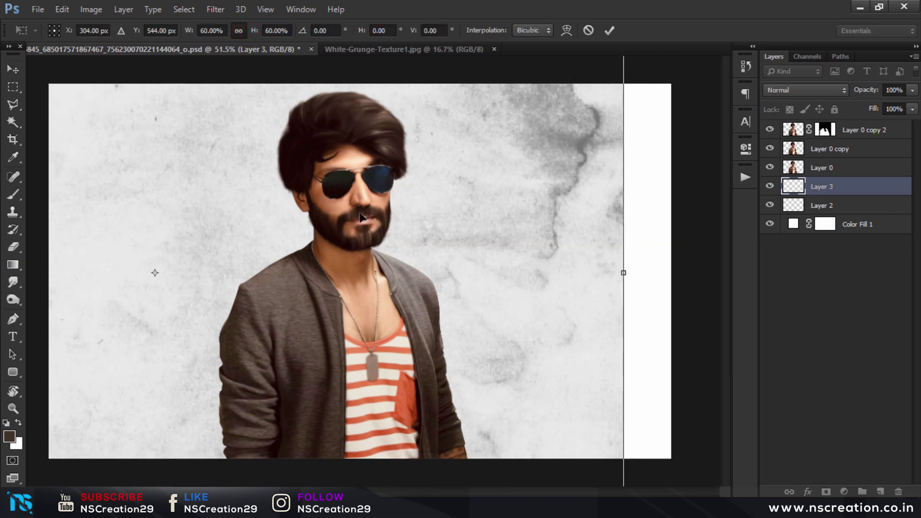
left_click_drag(360, 213, 438, 223)
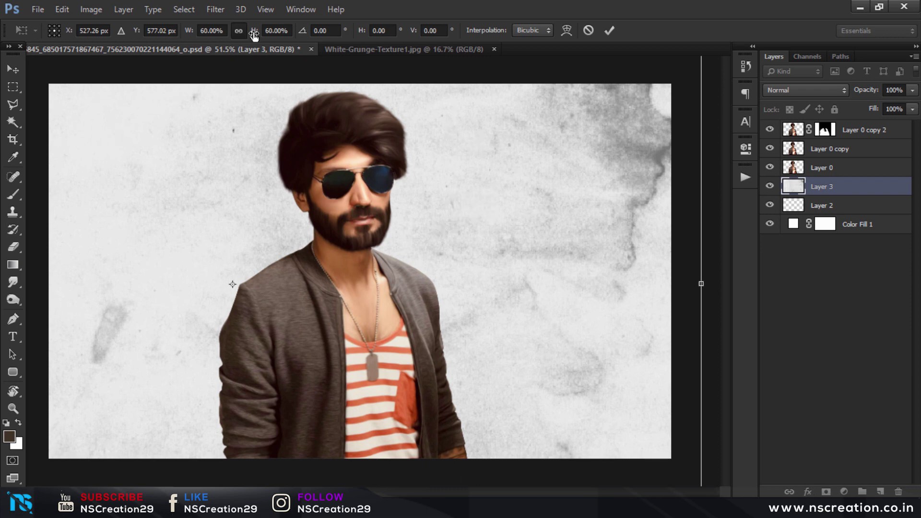
type("40")
key("Return")
left_click_drag(360, 198, 476, 173)
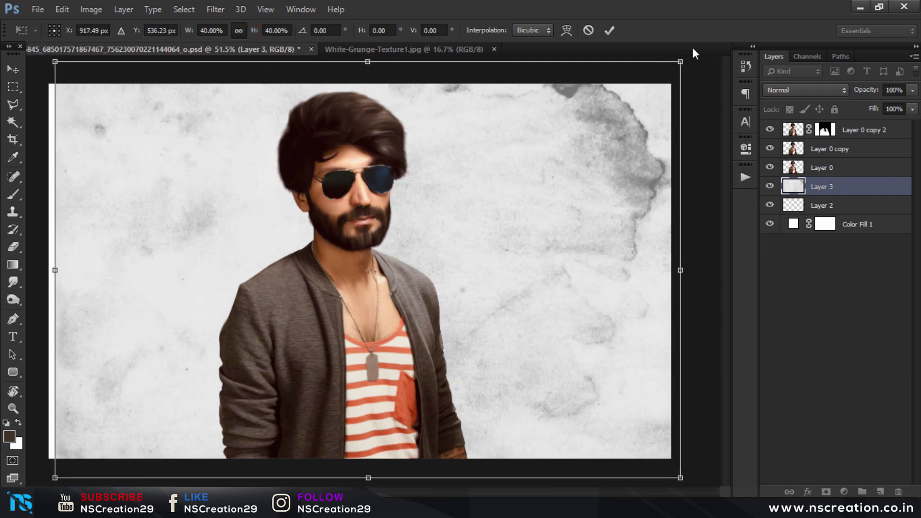
left_click_drag(687, 57, 692, 54)
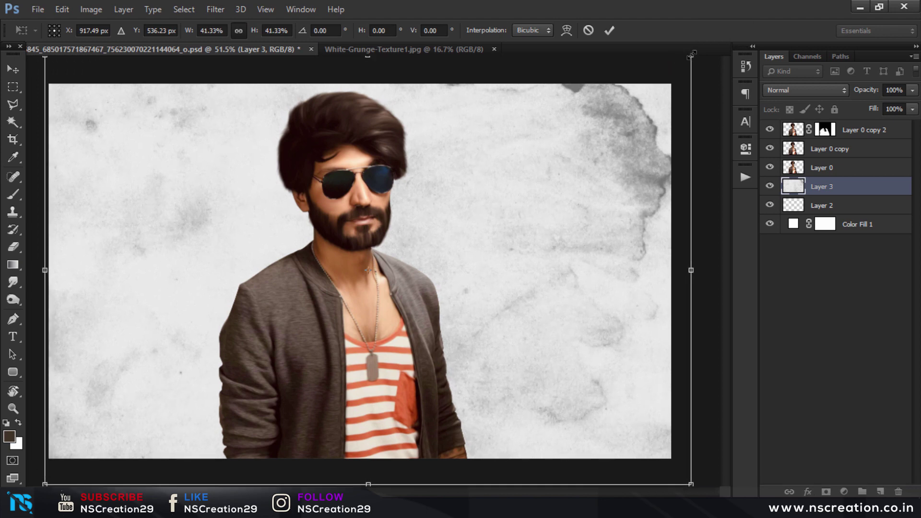
left_click_drag(657, 86, 658, 82)
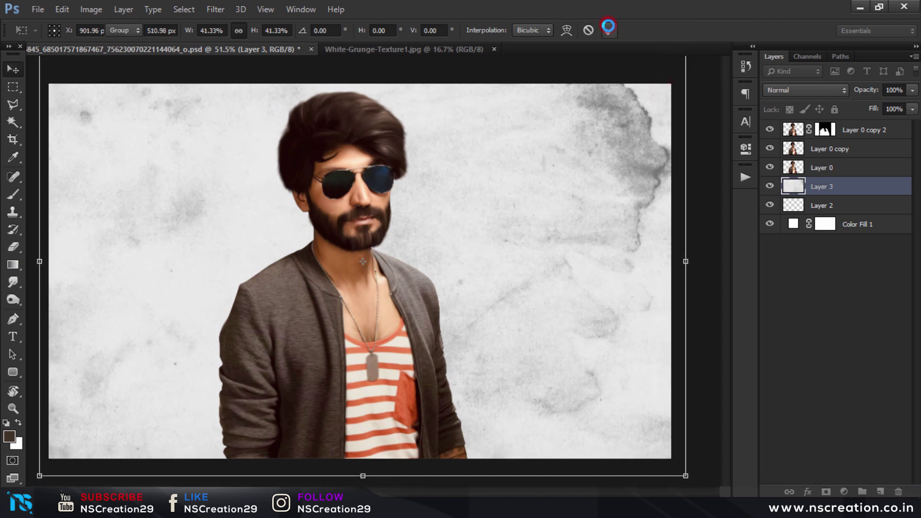
left_click(609, 30)
- Merge Layer 0 copy 2, Layer 0 copy and Layer 0 into one layer and reselect it
left_click(848, 131)
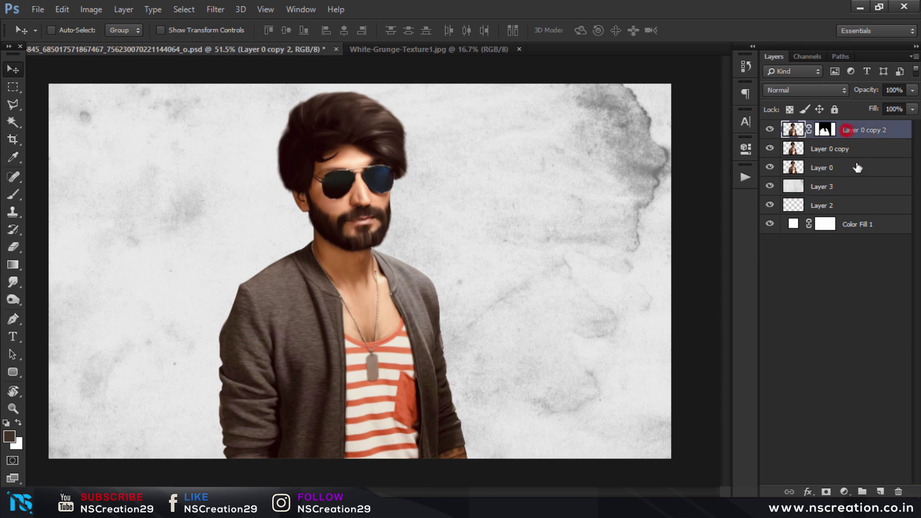
left_click(853, 171, "shift")
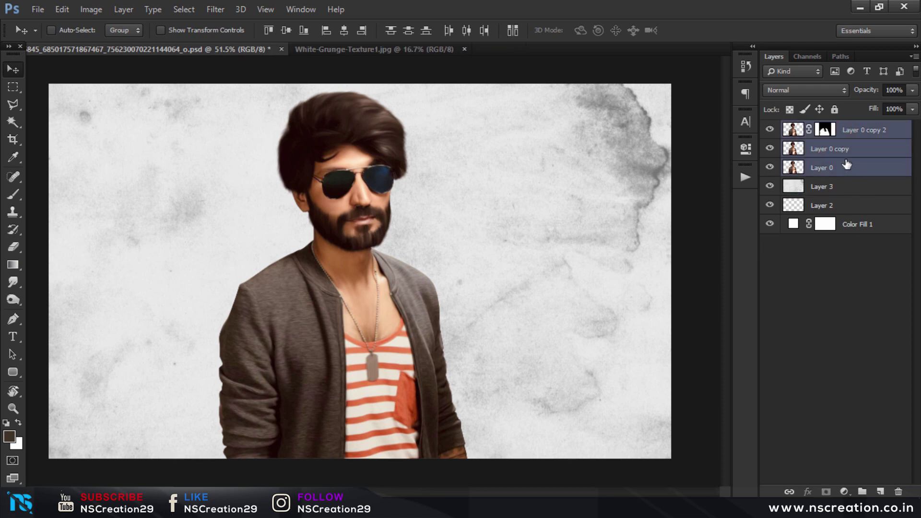
key("ctrl+e")
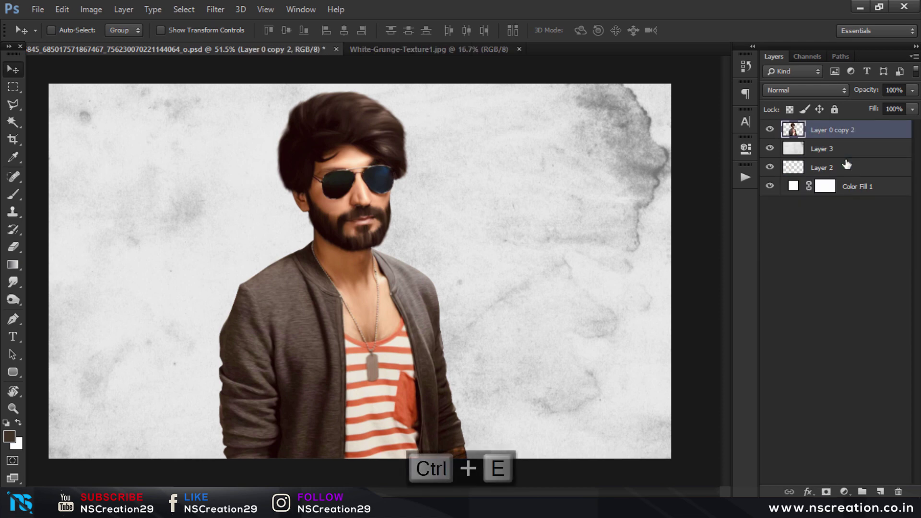
left_click(833, 150)
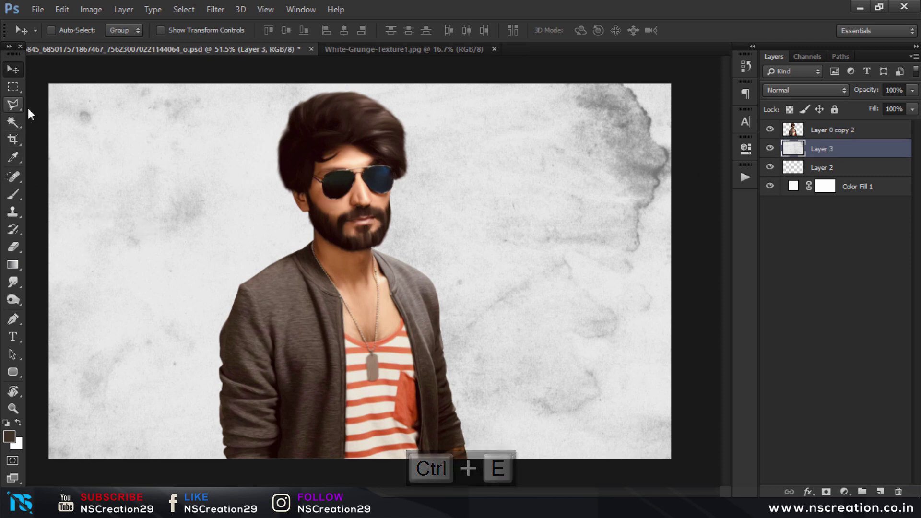
left_click(815, 130)
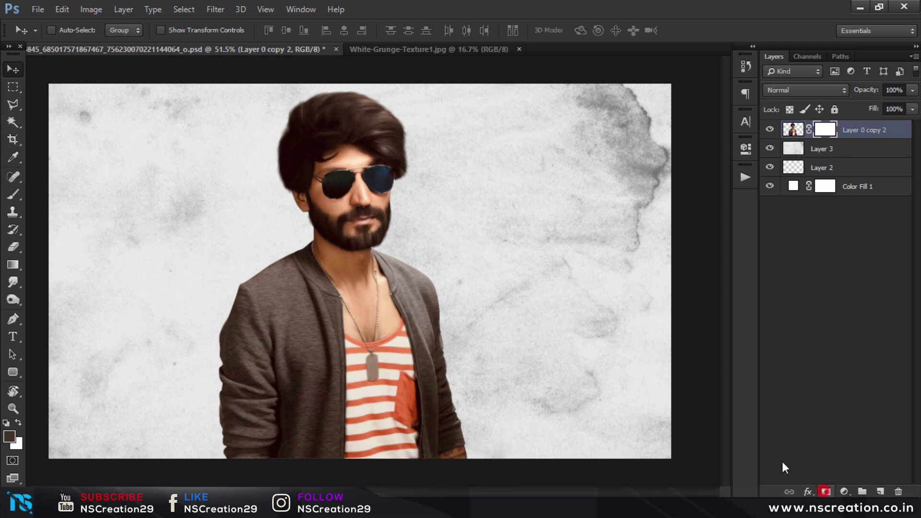
- Paint black on the mask with a 400 px soft textured brush to fade the jacket's bottom edge
left_click(14, 196)
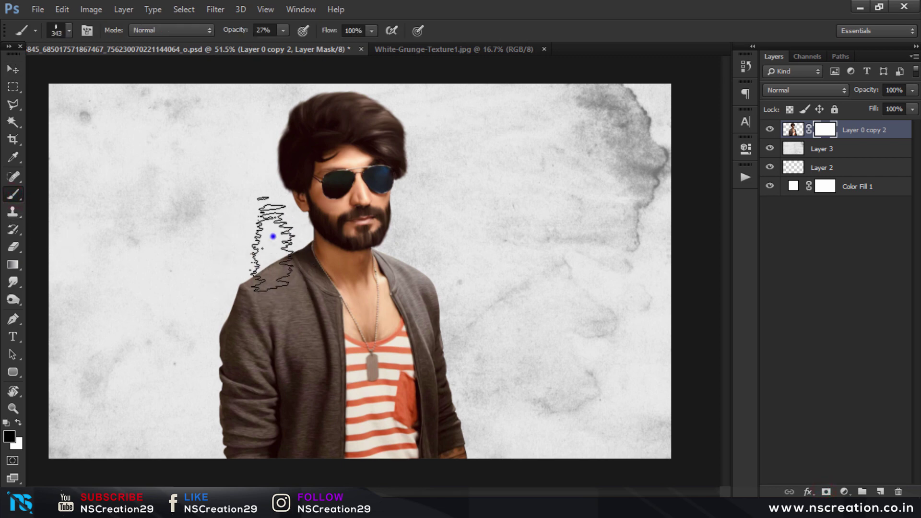
right_click(273, 237)
left_click_drag(419, 384, 414, 352)
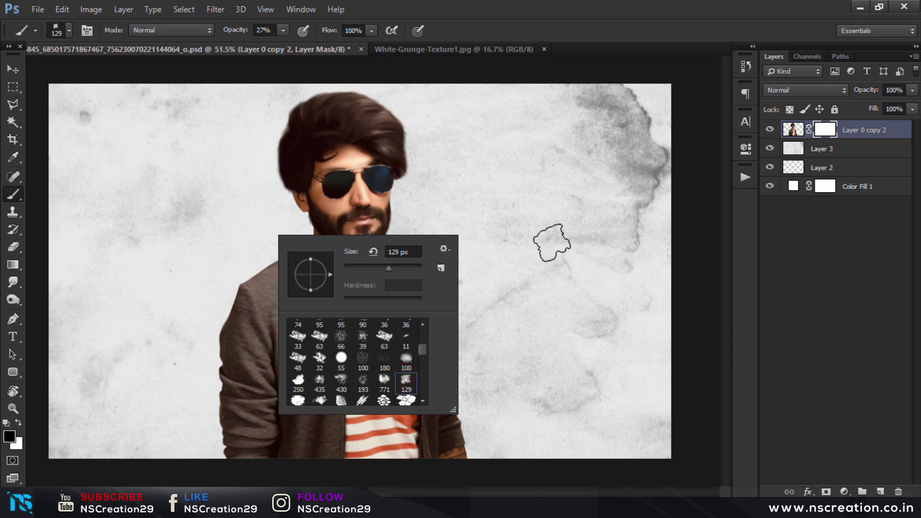
left_click(553, 242)
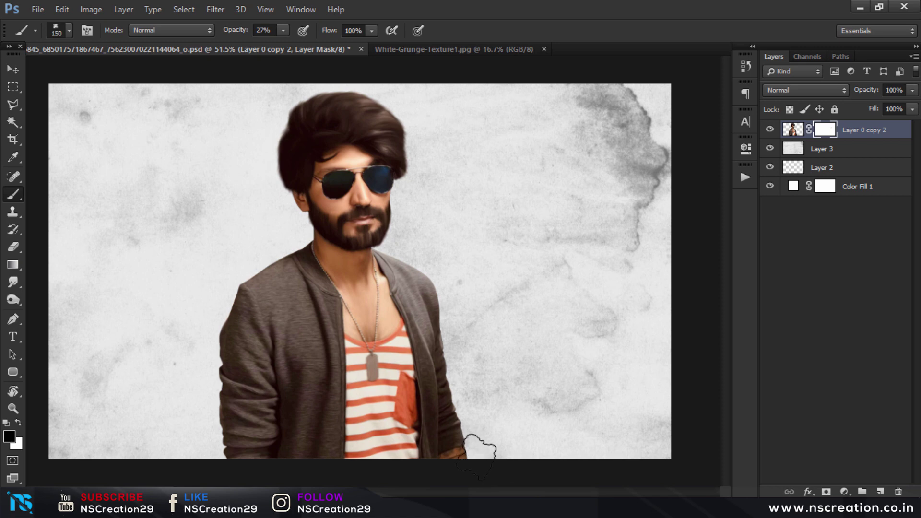
key("bracketright")
left_click(456, 470)
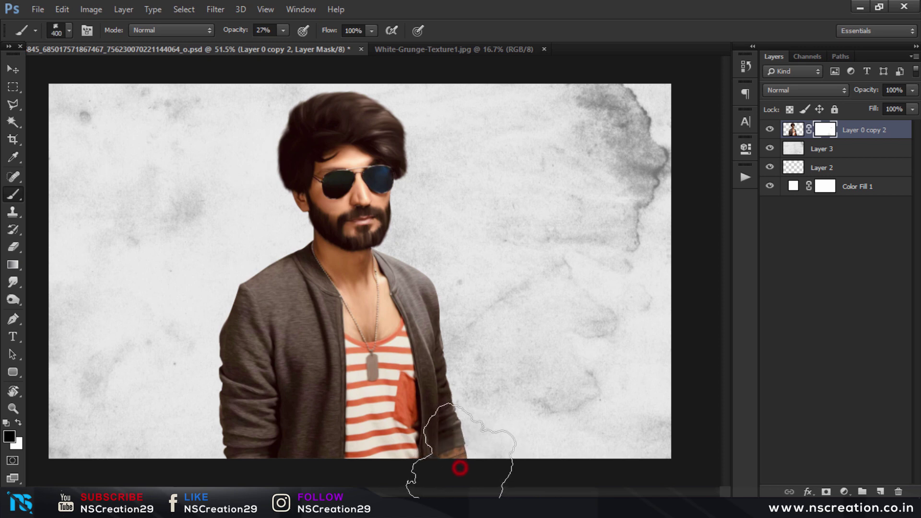
left_click(388, 476)
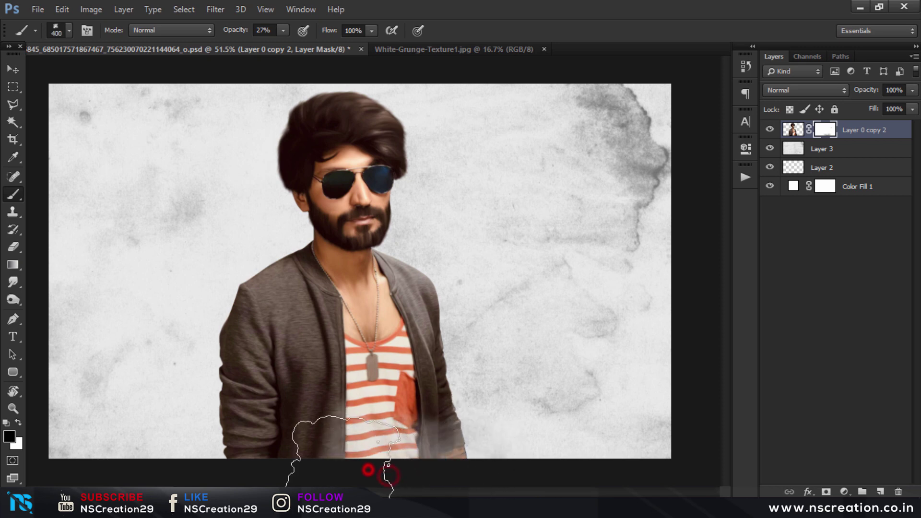
left_click_drag(389, 476, 226, 452)
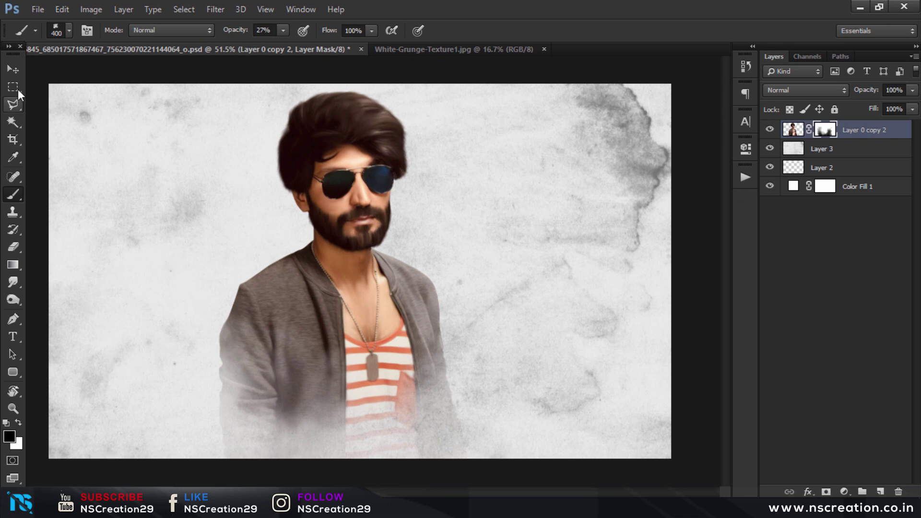
left_click(17, 70)
left_click(855, 150)
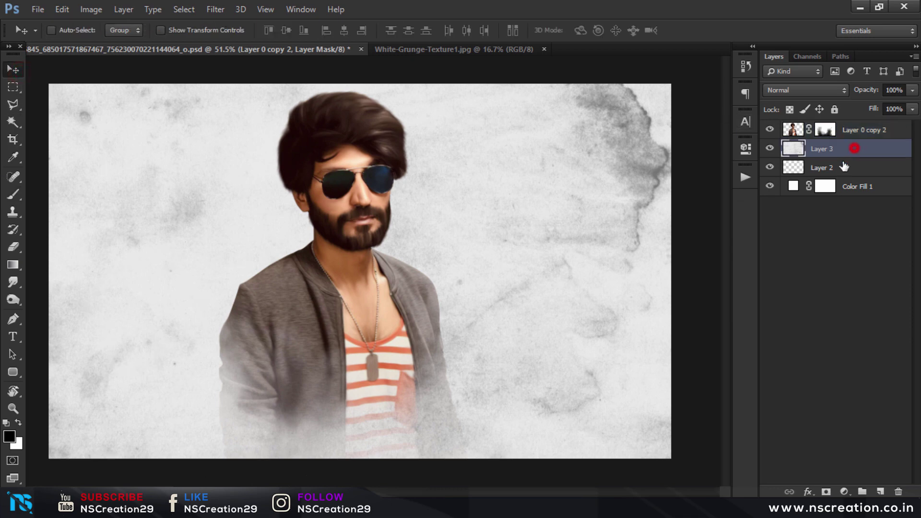
- Add a new layer above the texture and pick the 2349 grunge stroke brush tip
left_click(882, 491)
left_click(14, 194)
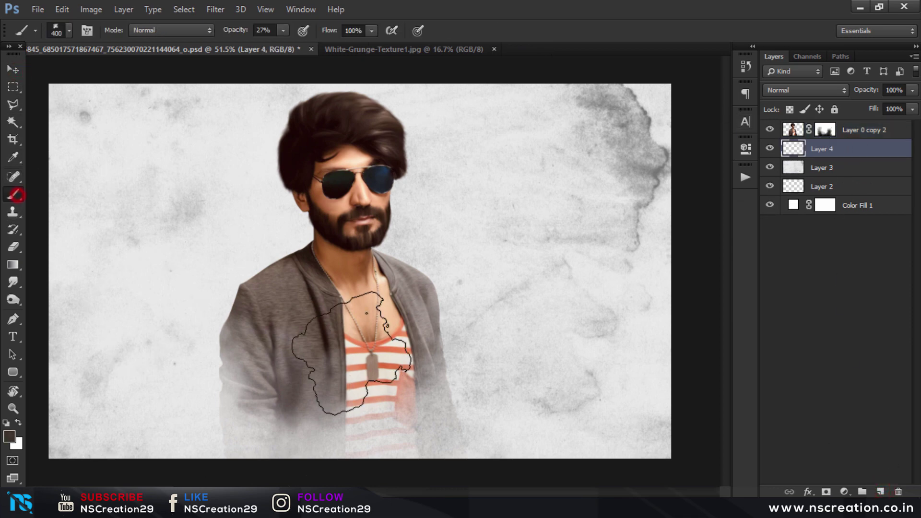
left_click(259, 340)
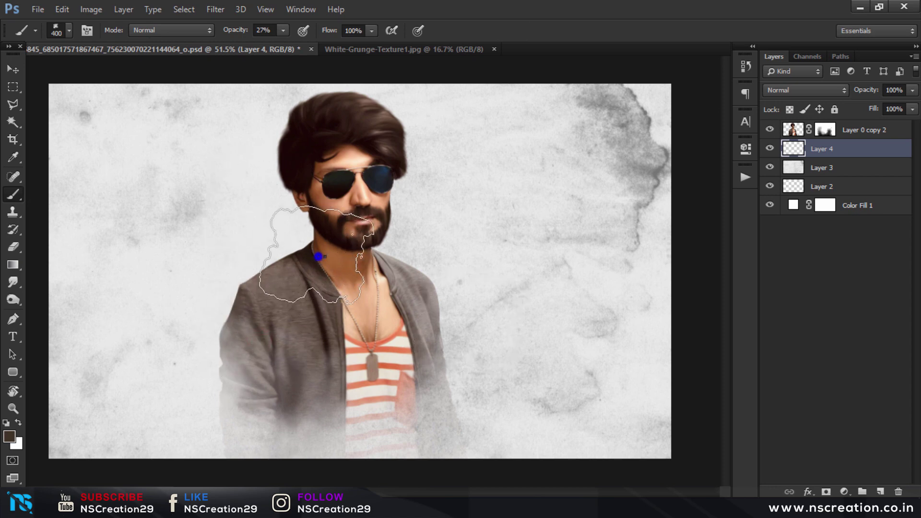
right_click(324, 256)
scroll(414, 393, "down", 3)
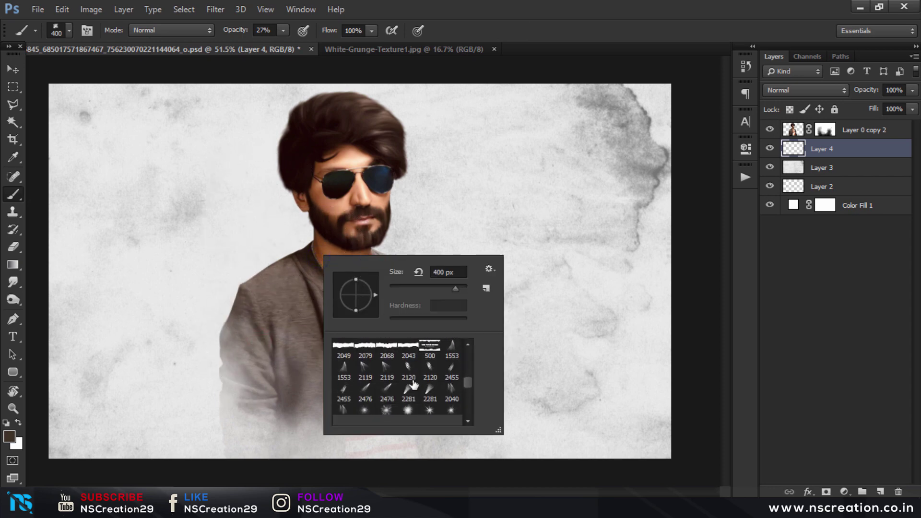
scroll(451, 392, "down", 3)
left_click_drag(467, 393, 465, 422)
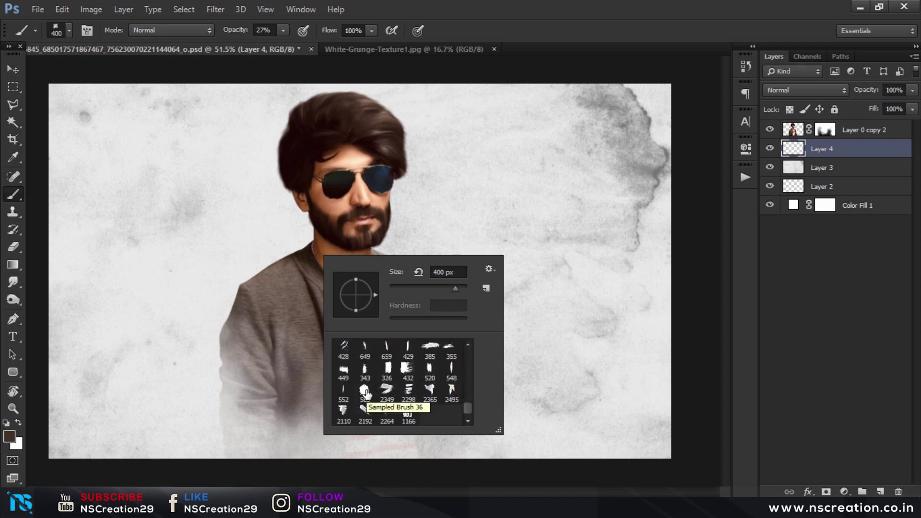
left_click(393, 392)
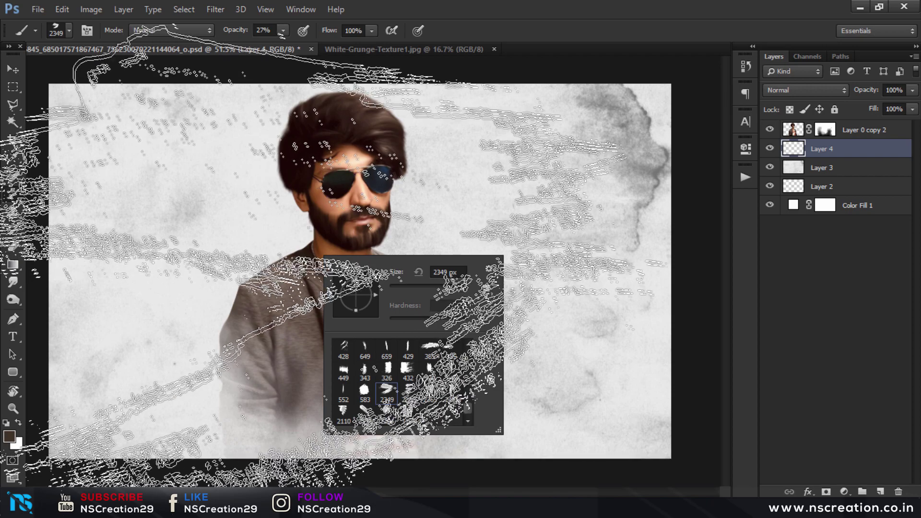
- Resize the brush to 800 px and stamp dark grunge strokes on both sides of the man
key("Return")
key("bracketleft")
key("bracketleft")
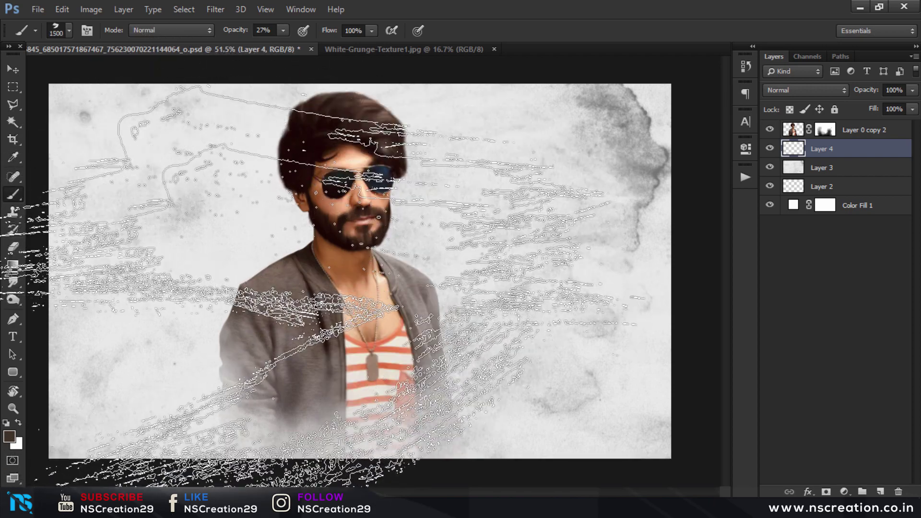
key("bracketleft")
key("bracketleft")
key("bracketleft")
key("bracketleft")
key("bracketleft")
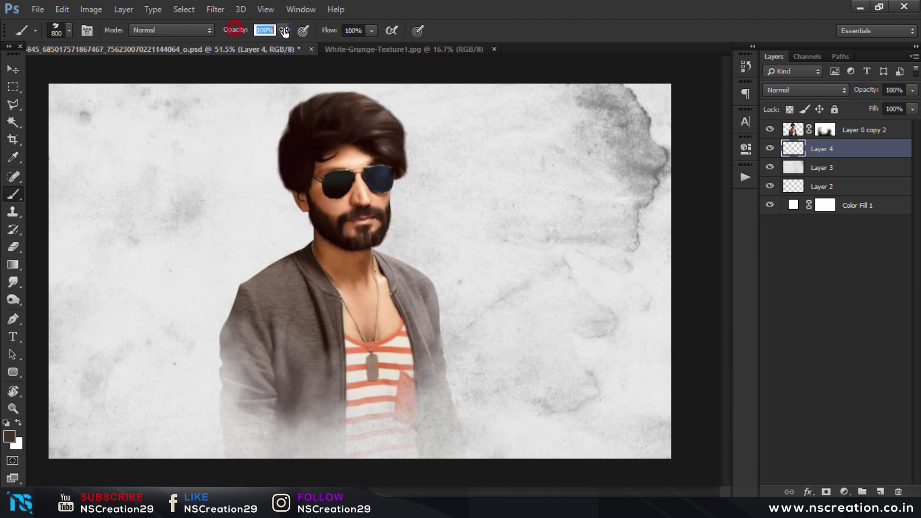
left_click(290, 326)
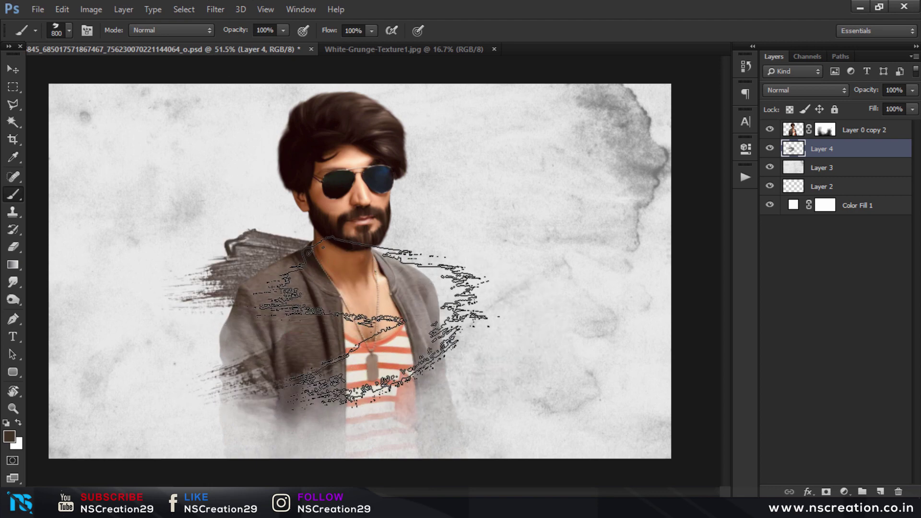
left_click(454, 336)
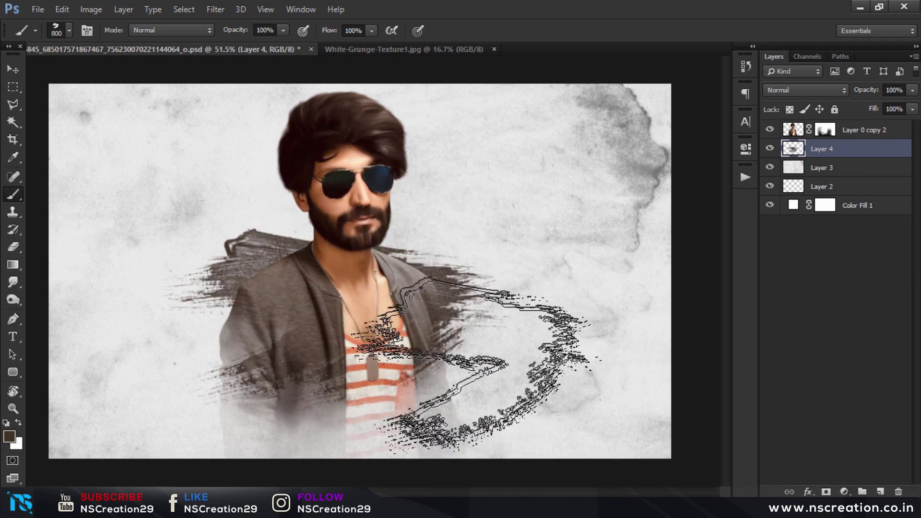
right_click(355, 268)
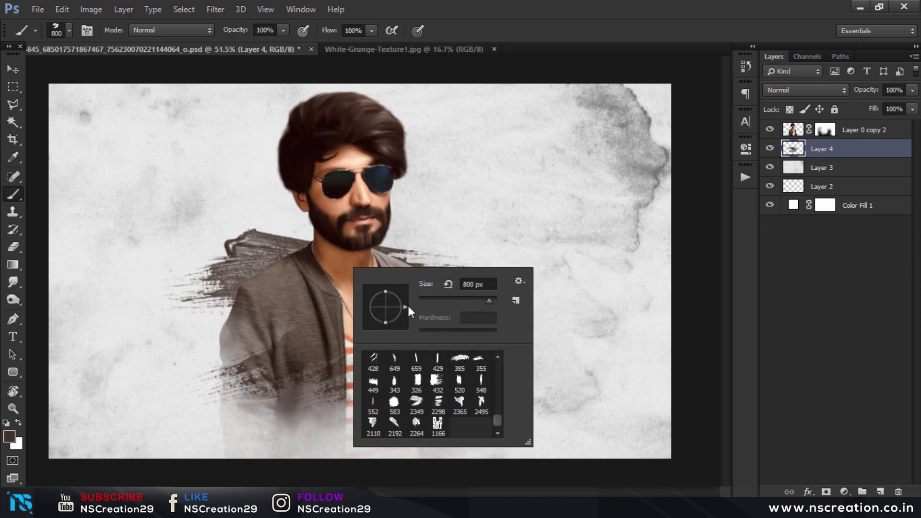
- Rotate the brush tip, sample the skin tone, and stamp peach strokes, undoing the left-side ones
left_click_drag(405, 313, 399, 318)
key("Return")
left_click(353, 298, "alt")
left_click(384, 269)
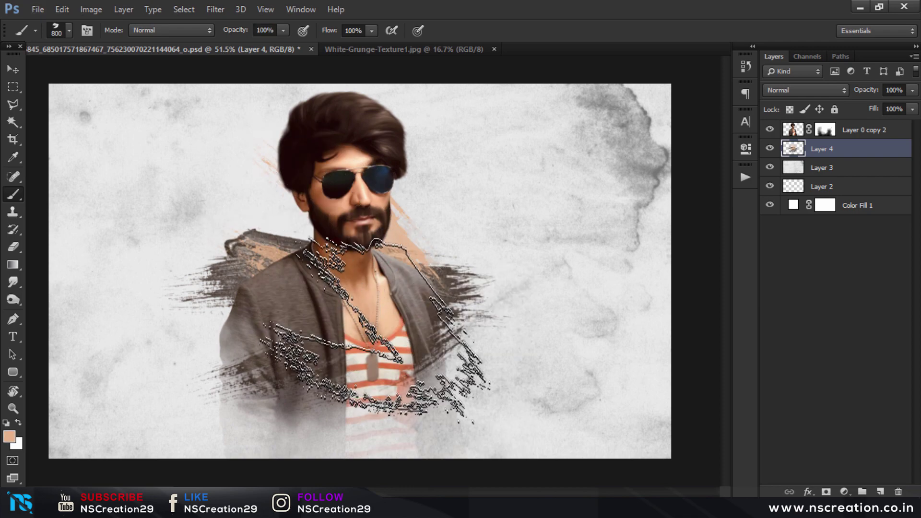
left_click(262, 305)
left_click(231, 278)
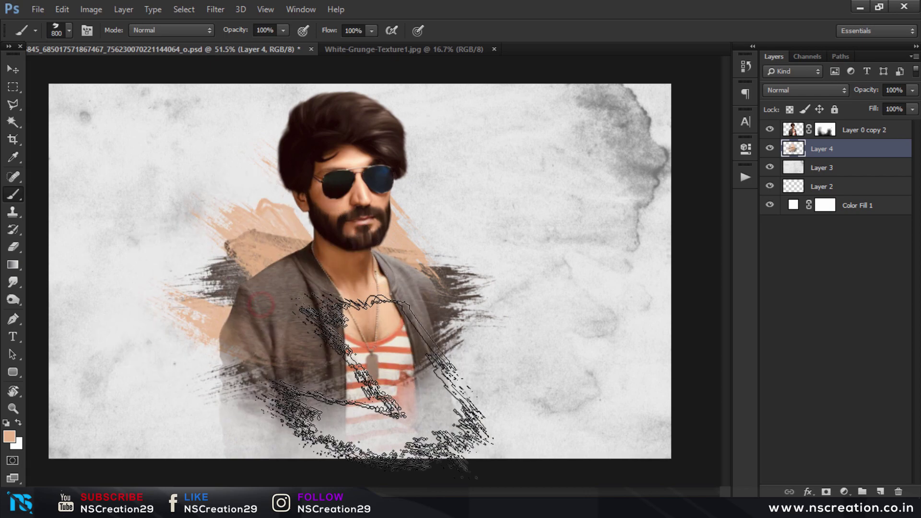
key("ctrl+z")
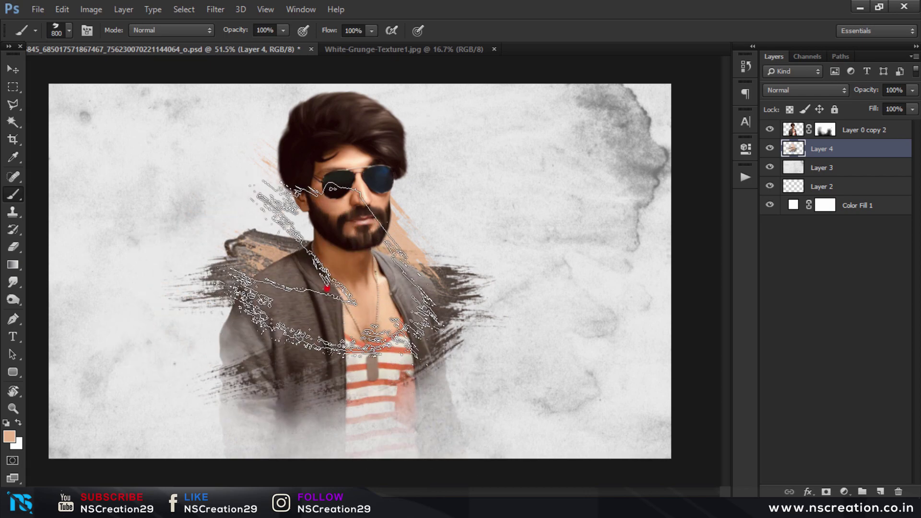
- Add a peach stroke behind the neck, sample the shirt colour, and set the brush to 700 px
left_click(326, 287)
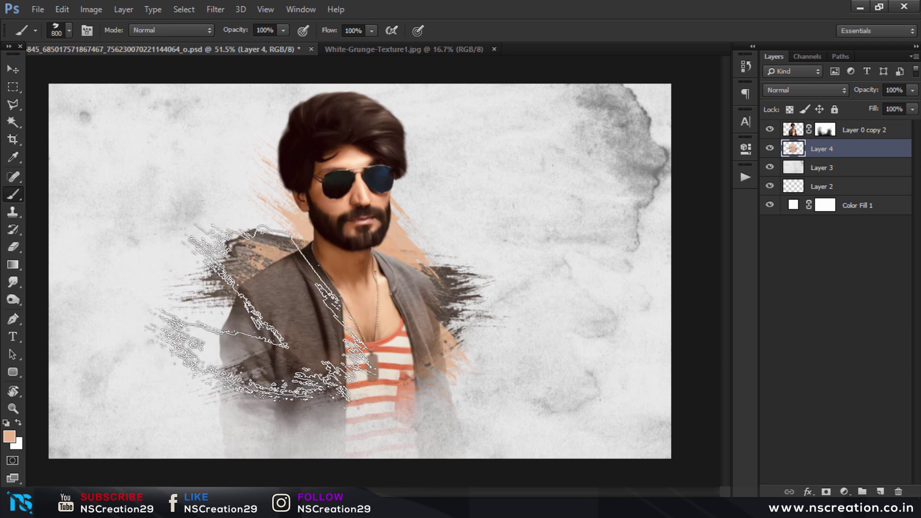
left_click(376, 340, "alt")
key("bracketleft")
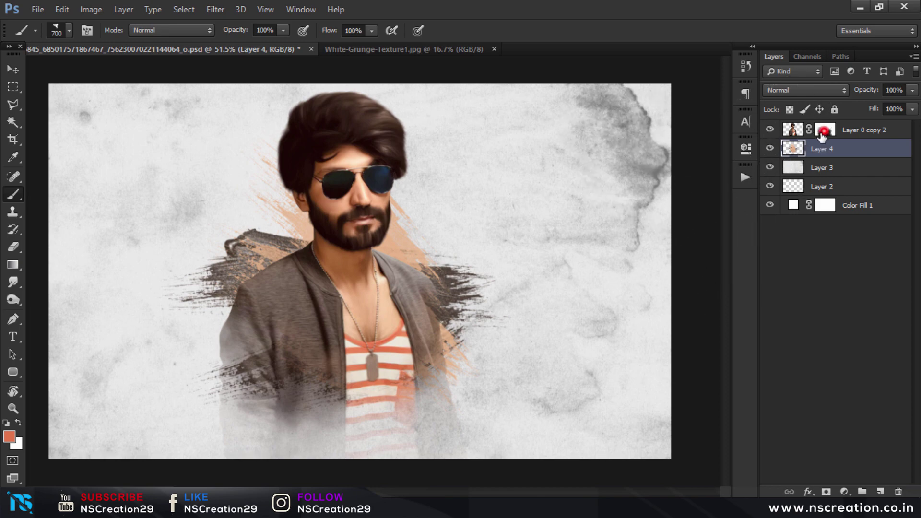
left_click(824, 131)
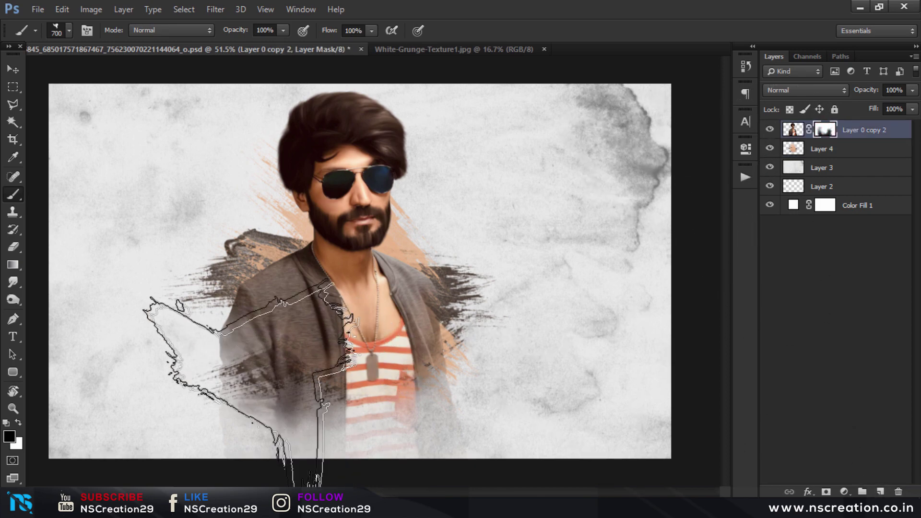
- Mask out more of the lower-left jacket using a 583-pixel brush, restoring part of it
left_click(222, 390)
mouse_move(226, 391)
left_mouse_down()
mouse_move(288, 413)
mouse_move(346, 355)
left_mouse_up()
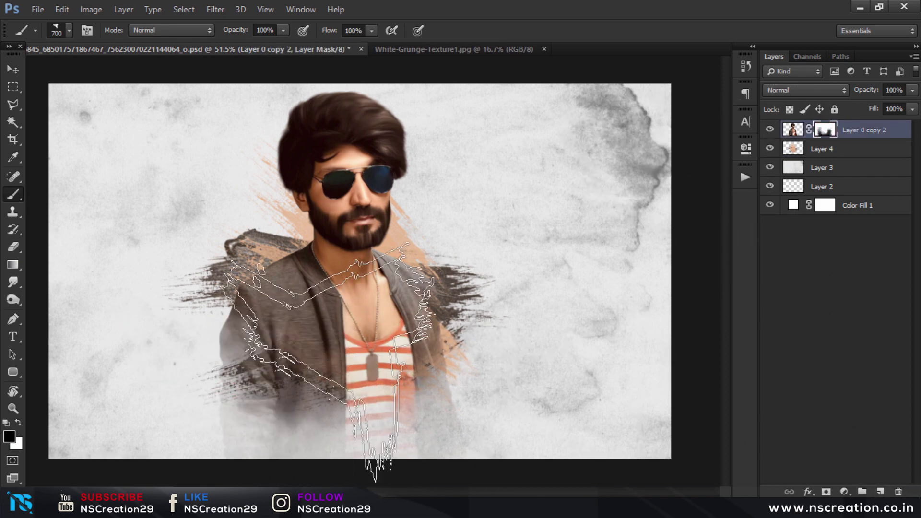
right_click(339, 339)
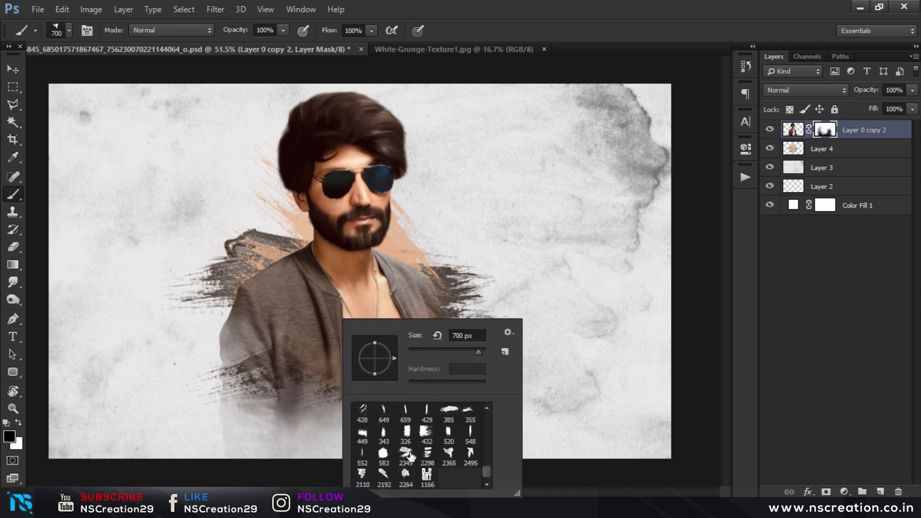
left_click(382, 455)
key("ctrl+z")
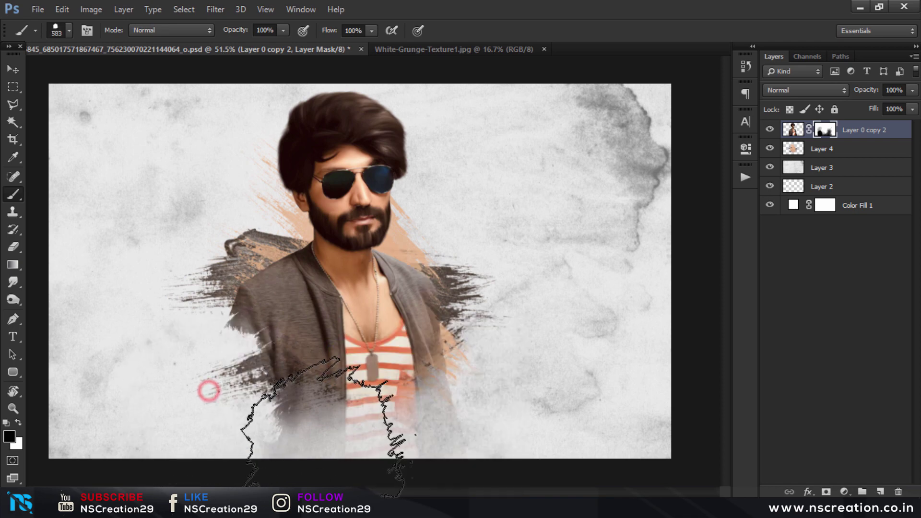
left_click_drag(308, 436, 240, 379)
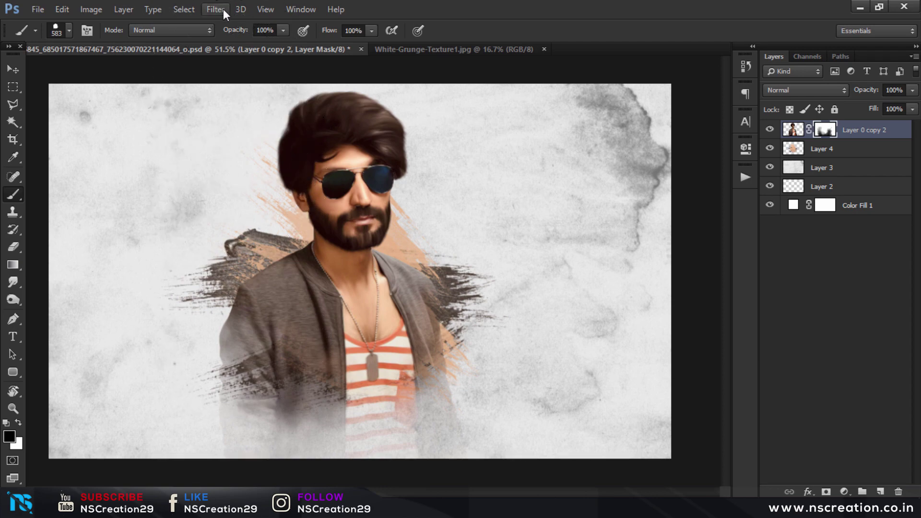
- At about 32% brush opacity, fade the lower chest, jacket edges and upper-right hair into the fog
left_click_drag(233, 33, 189, 34)
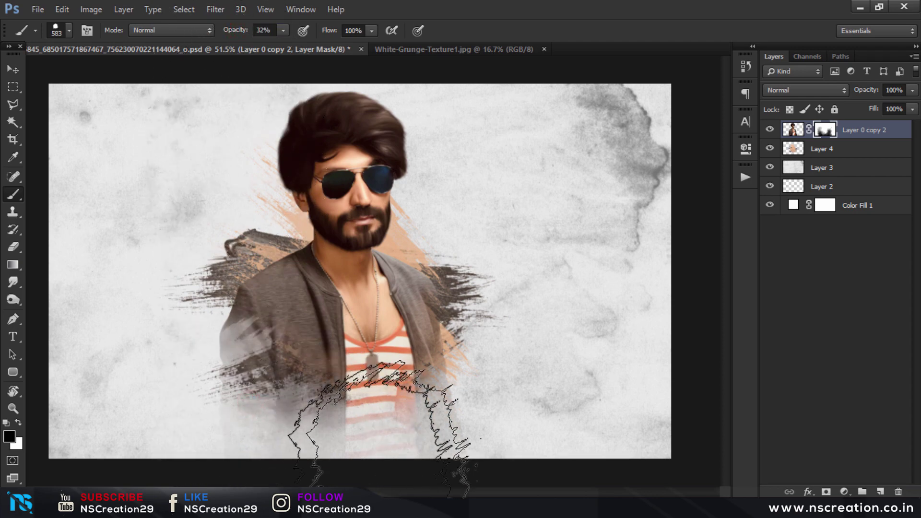
left_click_drag(360, 448, 453, 430)
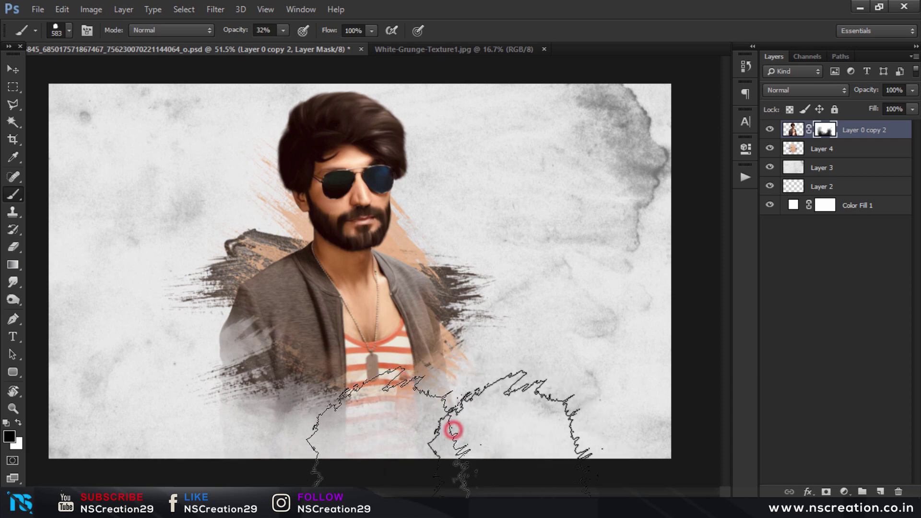
left_click_drag(194, 432, 246, 428)
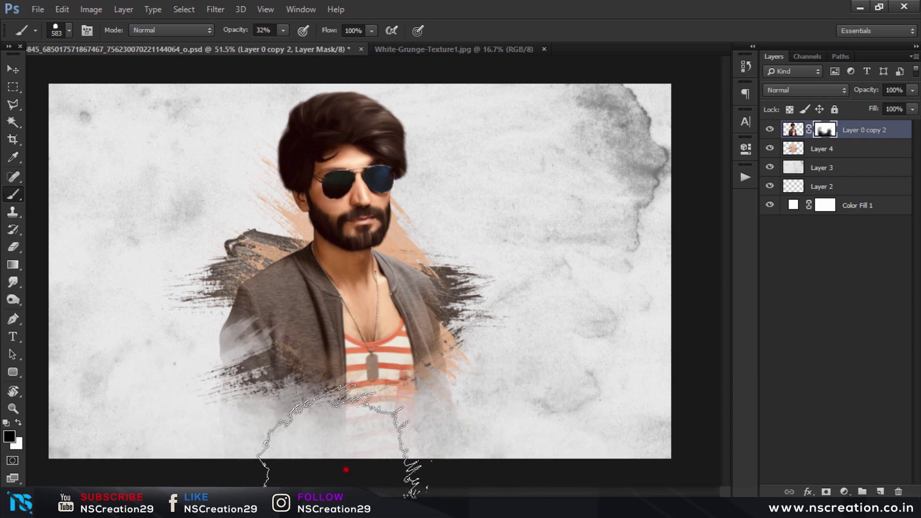
mouse_move(346, 470)
left_mouse_down()
mouse_move(505, 297)
mouse_move(494, 284)
left_mouse_up()
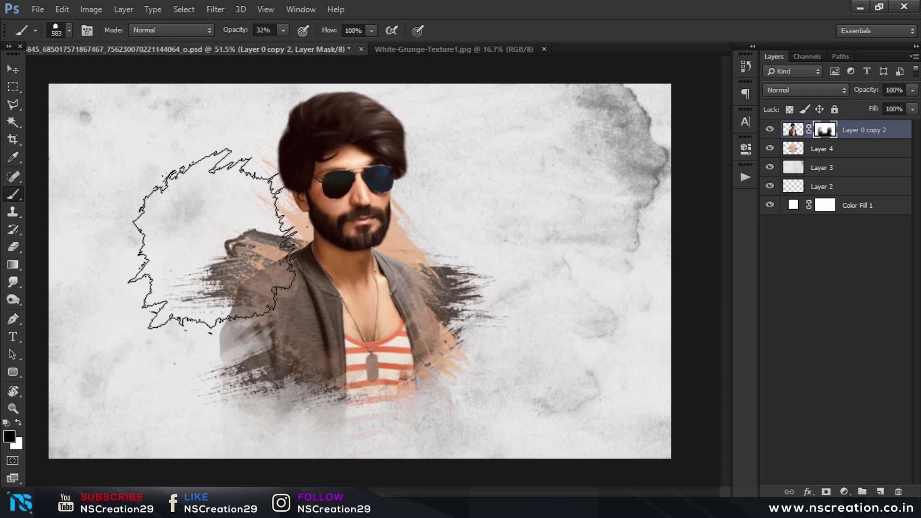
left_click(233, 230)
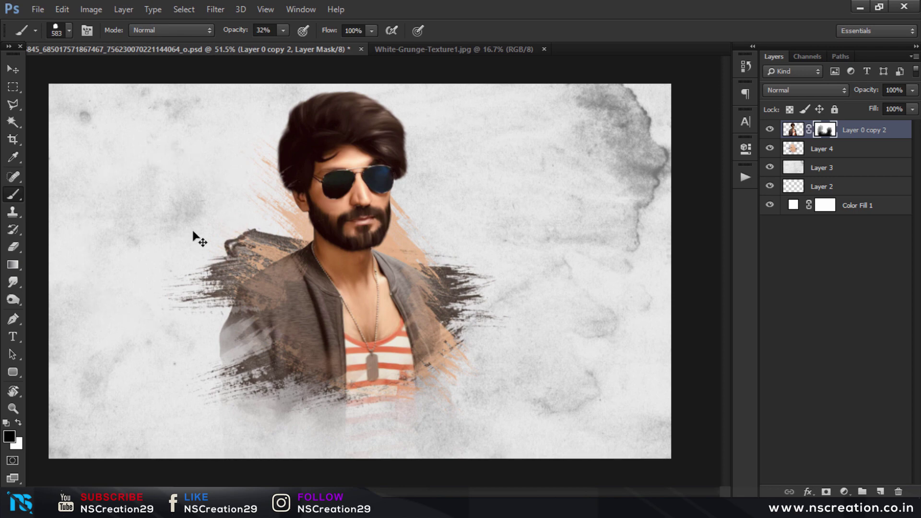
left_click(207, 224)
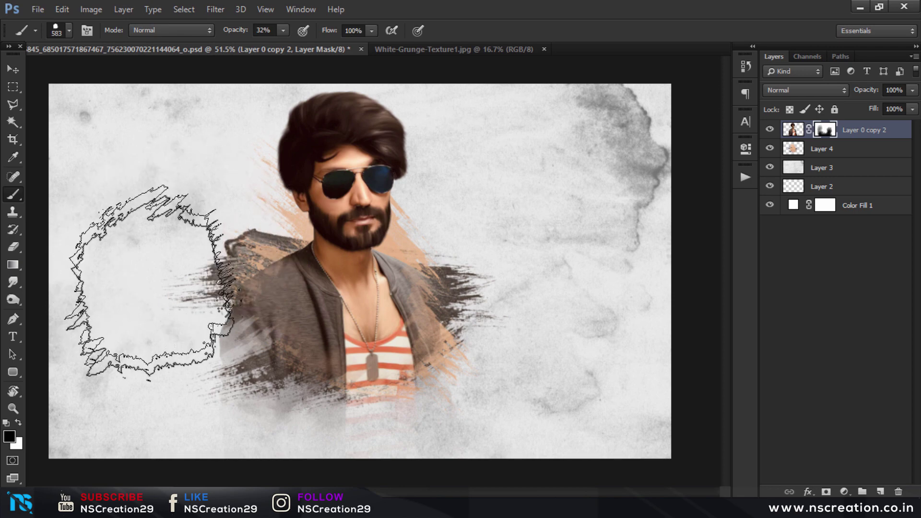
left_click(162, 286)
left_click(161, 344)
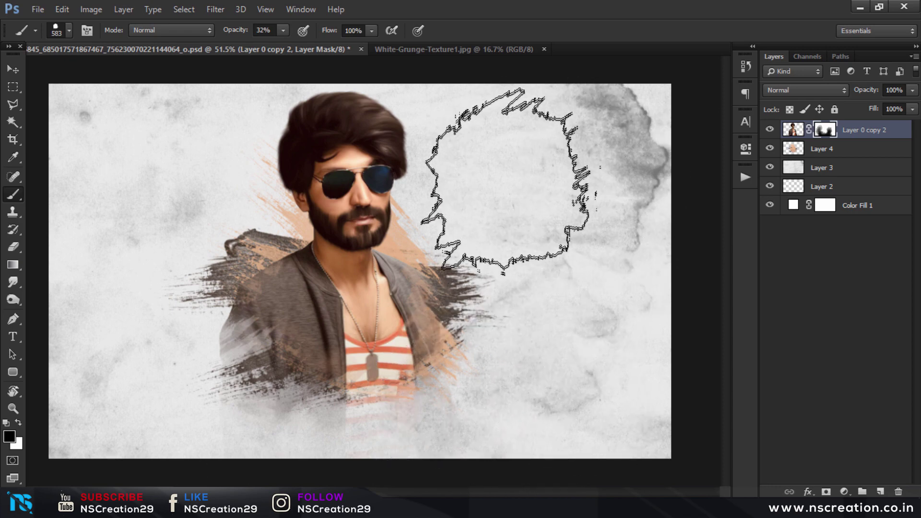
left_click(473, 86)
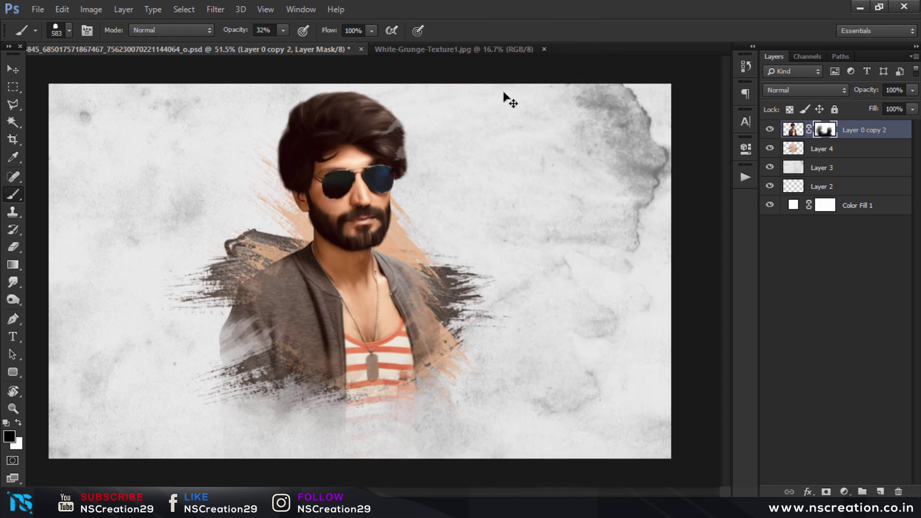
- Enlarge Layer 4's splash behind the head with an orange-red sampled from the skin
left_click(800, 151)
left_click(799, 151, "ctrl")
left_click(347, 259, "alt")
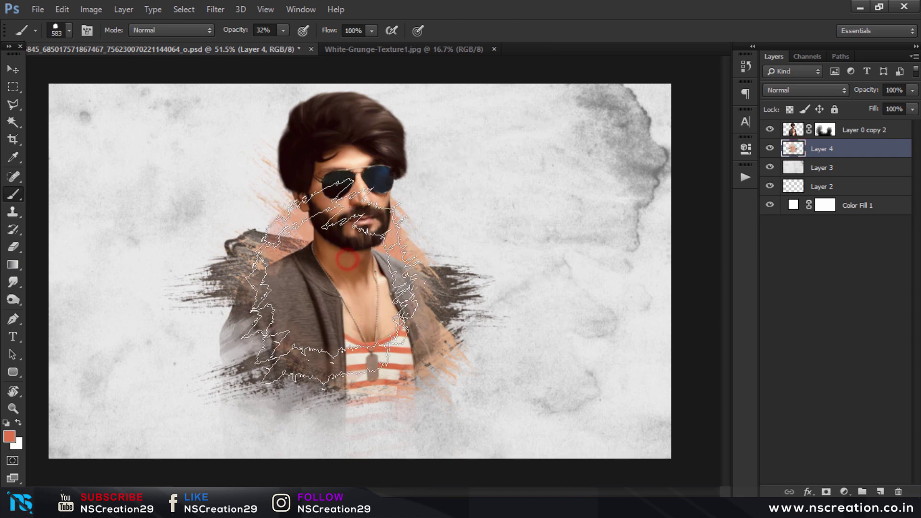
left_click_drag(336, 288, 355, 206)
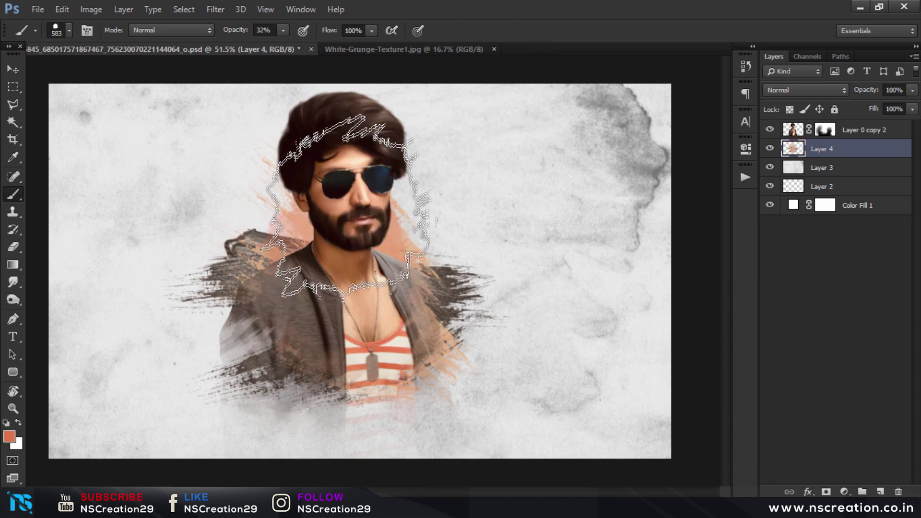
left_click(345, 207)
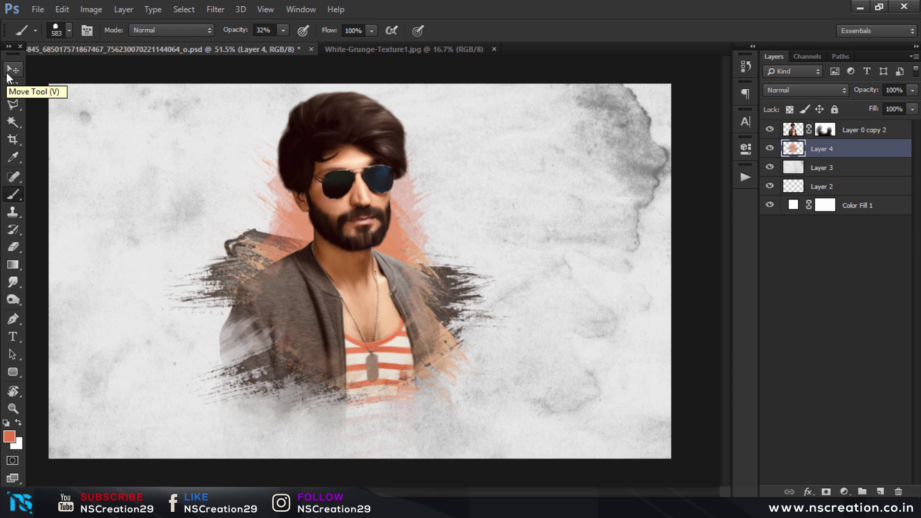
- Move the portrait and Layer 4 together slightly down and to the right
left_click(7, 72)
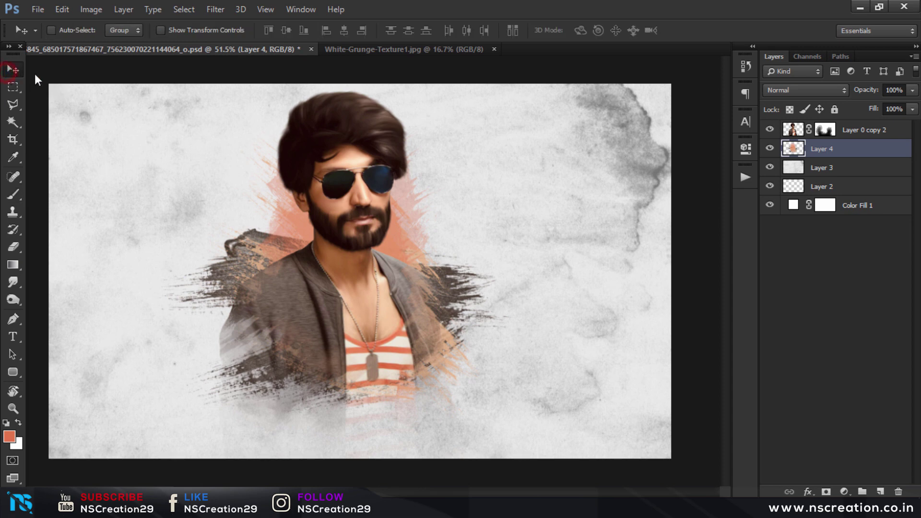
left_click(850, 131, "shift")
left_click_drag(582, 250, 587, 253)
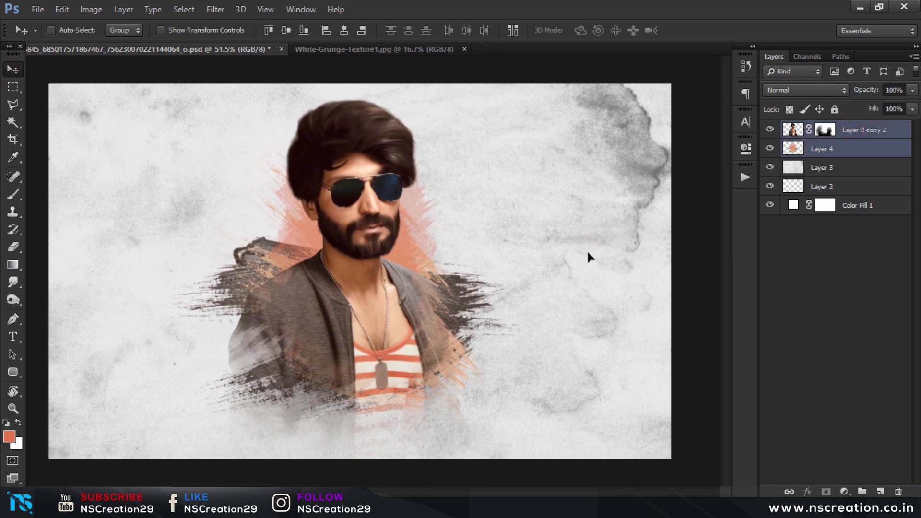
- Add a Curves adjustment clipped to Layer 0 copy 2, easing the curve nearly straight
left_click(853, 131)
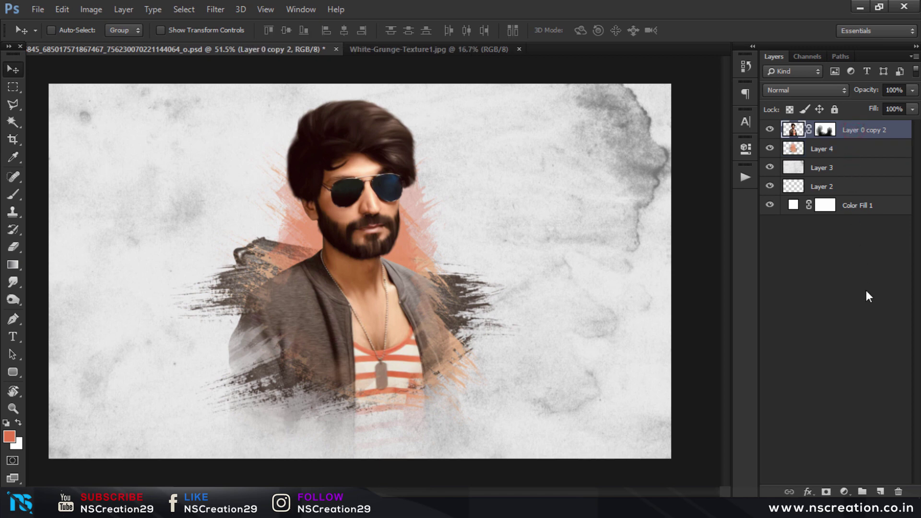
left_click(845, 492)
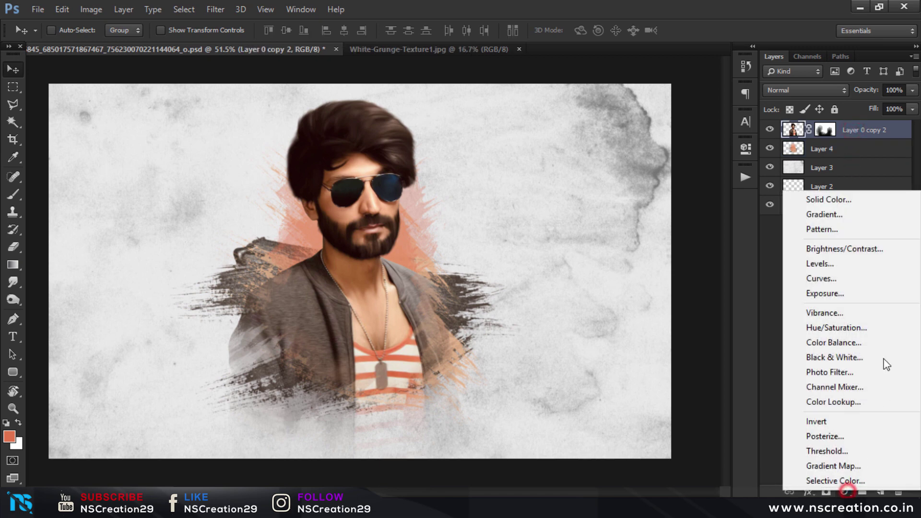
left_click(847, 282)
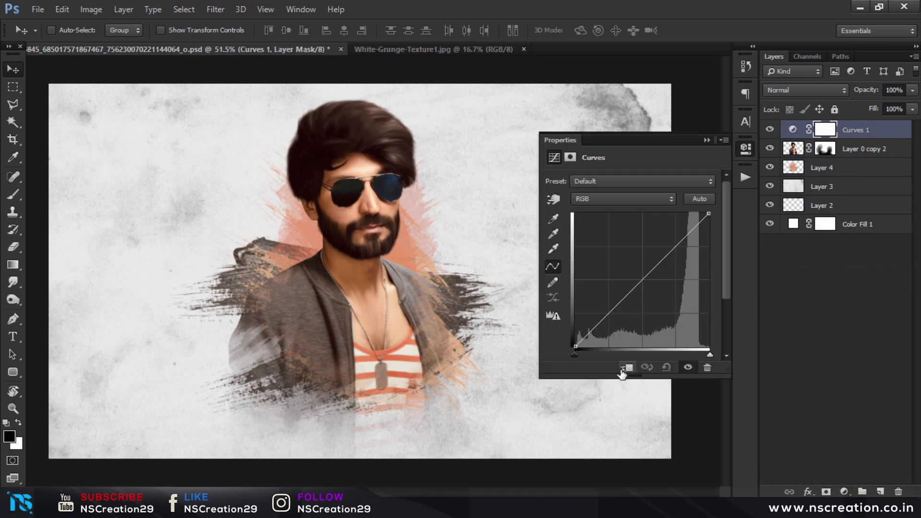
left_click(624, 368)
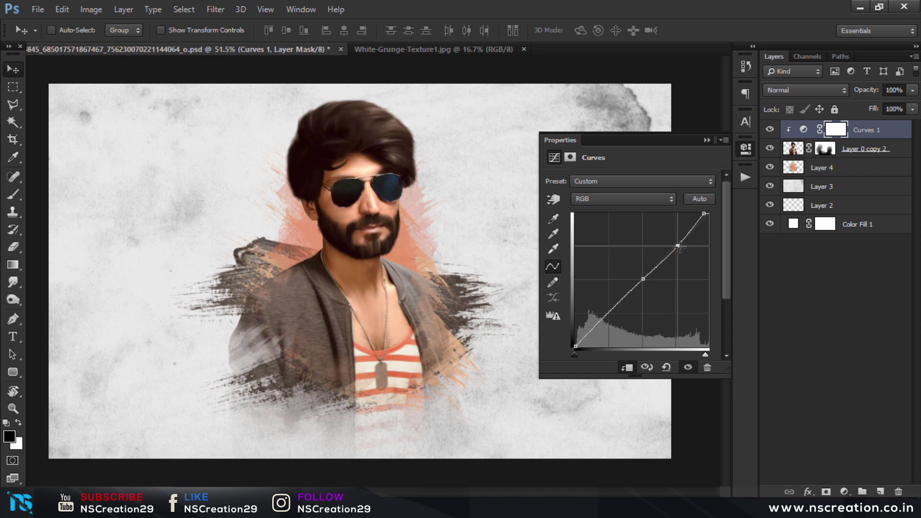
left_click_drag(681, 246, 674, 245)
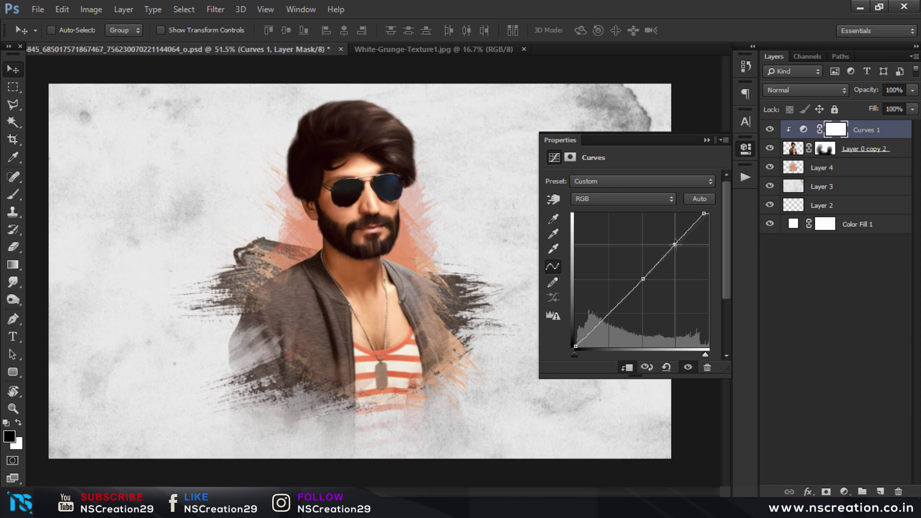
left_click(706, 140)
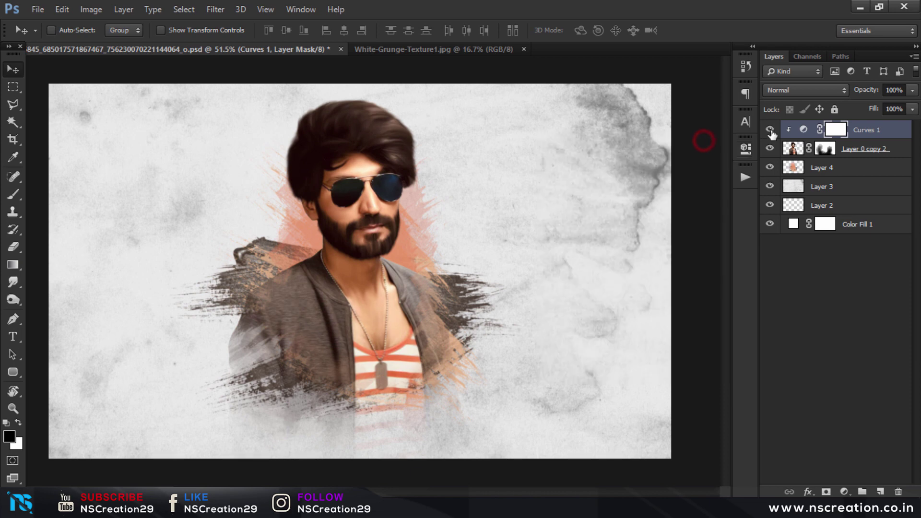
left_click(770, 129)
- Merge Curves 1 into Layer 0 copy 2, then merge the result with Layer 4
left_click(898, 148, "shift")
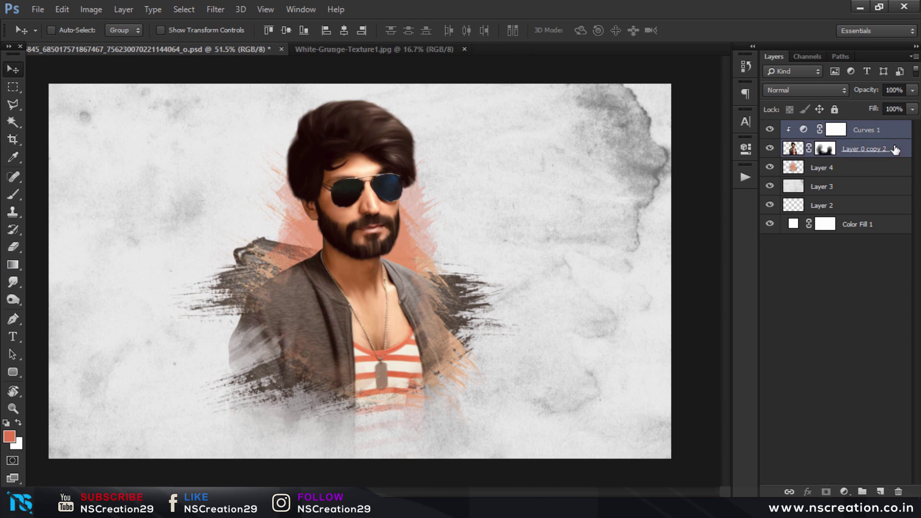
key("ctrl+e")
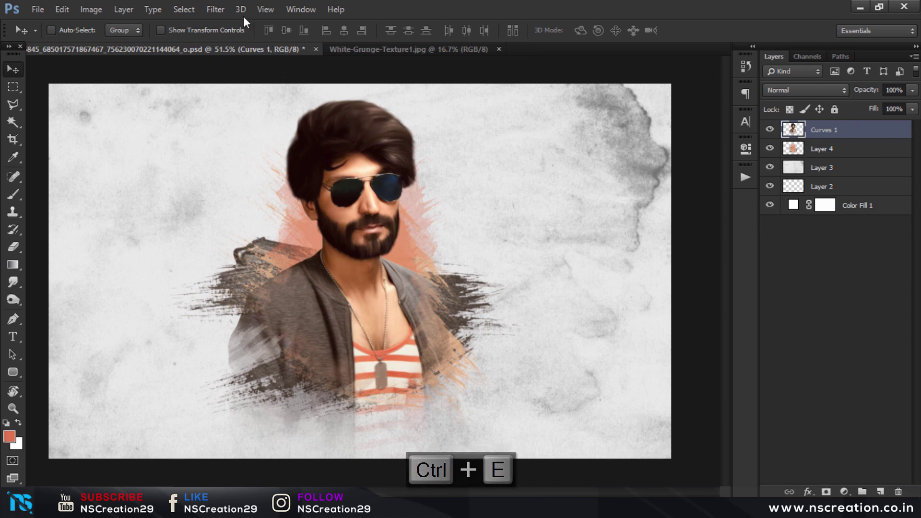
left_click(847, 144)
left_click(847, 133, "shift")
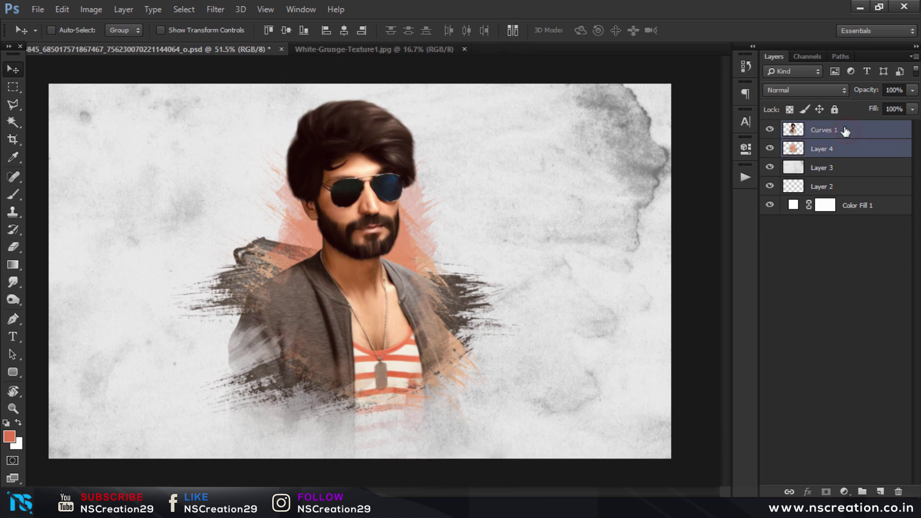
key("ctrl+e")
left_click(215, 9)
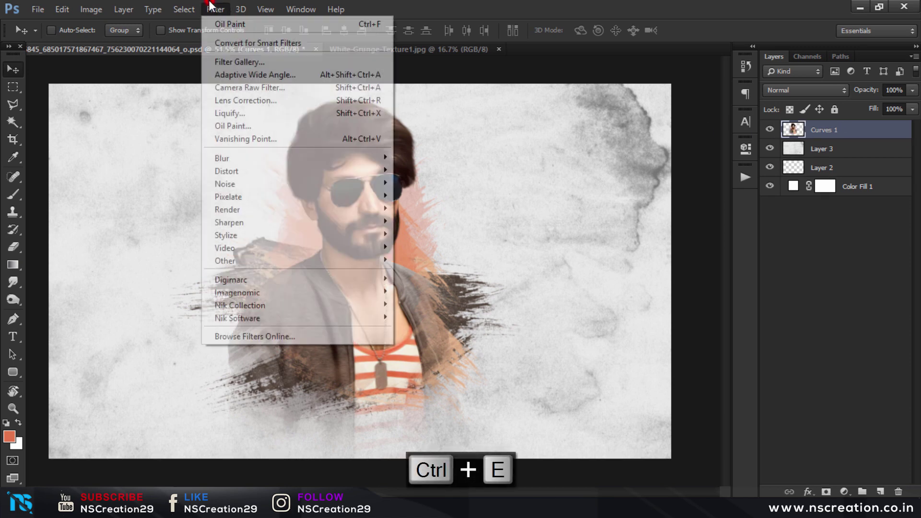
- Open the Camera Raw filter and set Clarity +28, Vibrance +13 and Contrast +6
left_click(234, 87)
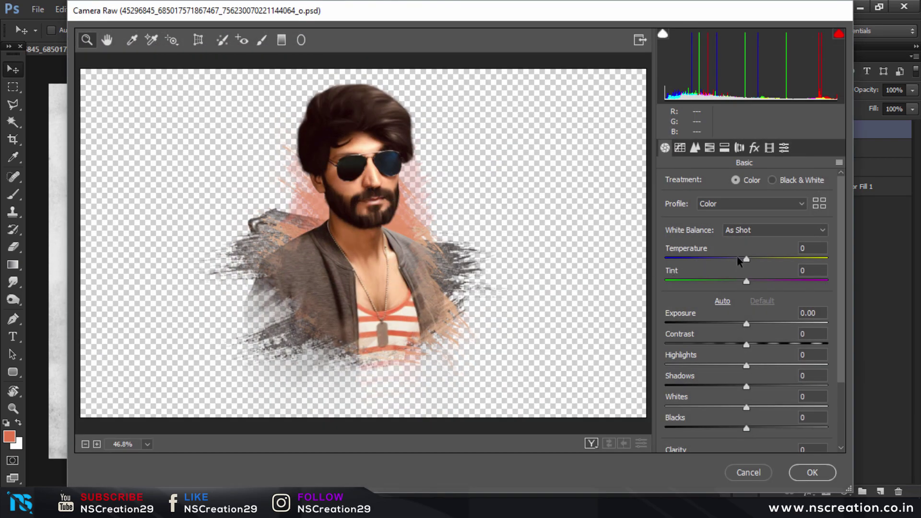
scroll(784, 405, "down", 3)
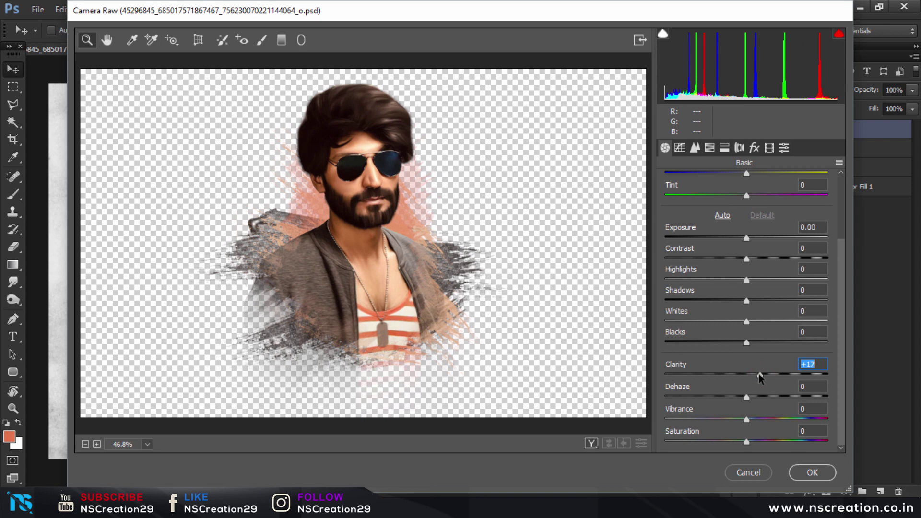
left_click_drag(763, 379, 779, 378)
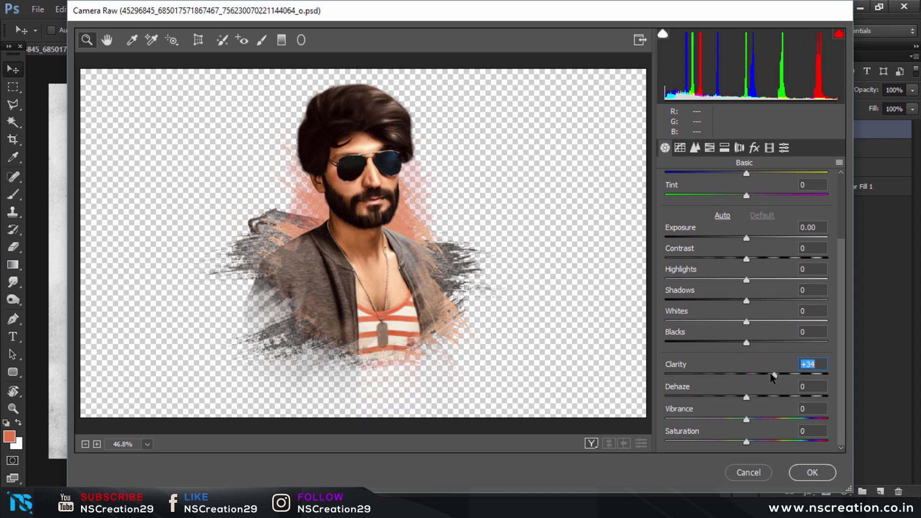
left_click_drag(773, 378, 769, 378)
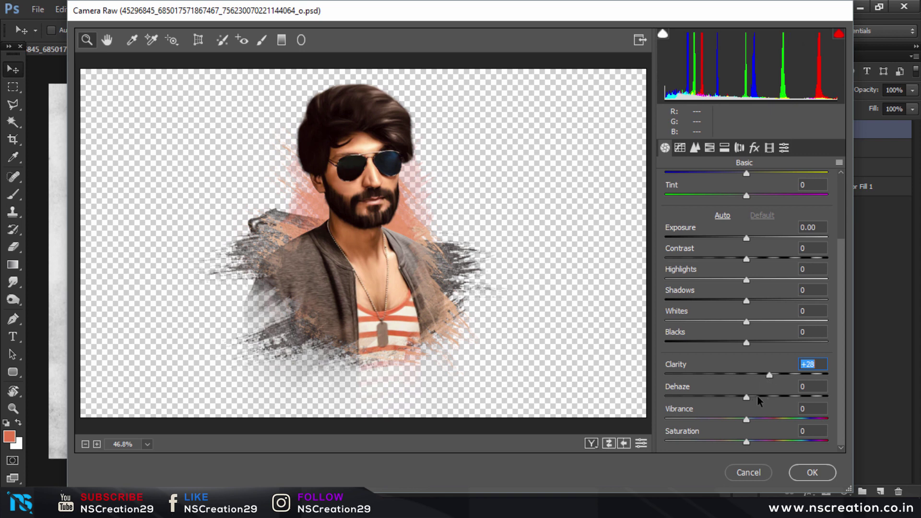
left_click_drag(746, 421, 756, 421)
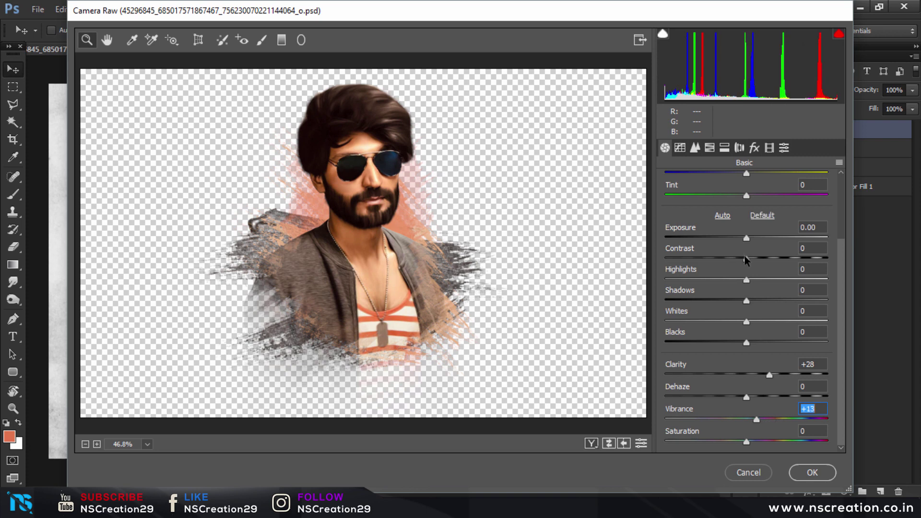
mouse_move(746, 258)
left_mouse_down()
mouse_move(739, 258)
mouse_move(752, 257)
left_mouse_up()
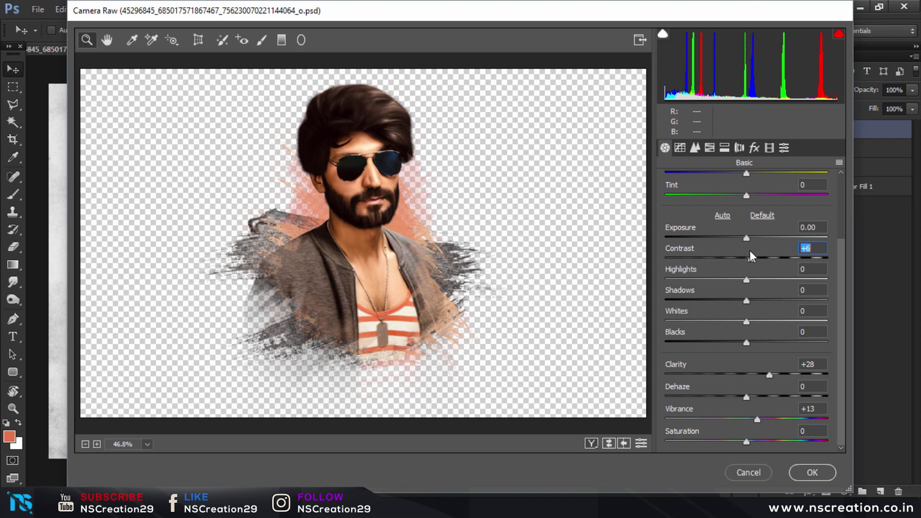
- In the HSL/Grayscale panel, lower the Oranges luminance to -15
left_click(695, 149)
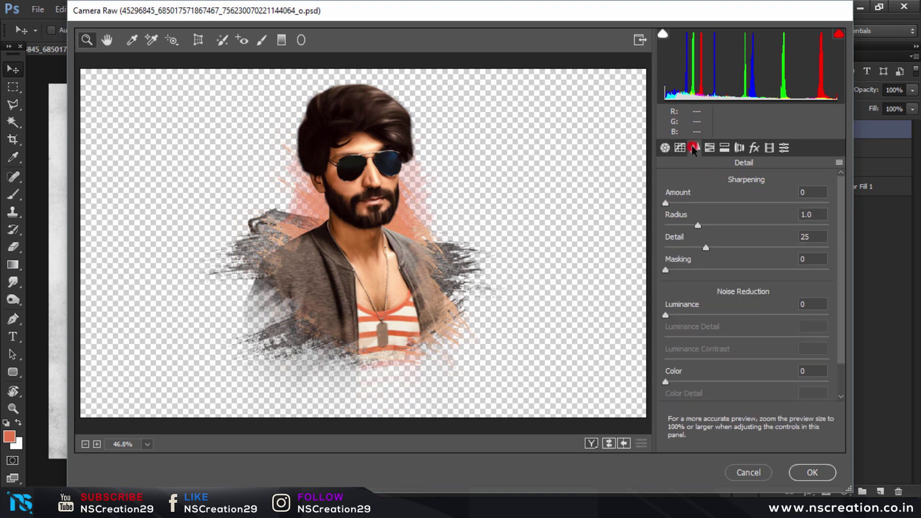
left_click(711, 148)
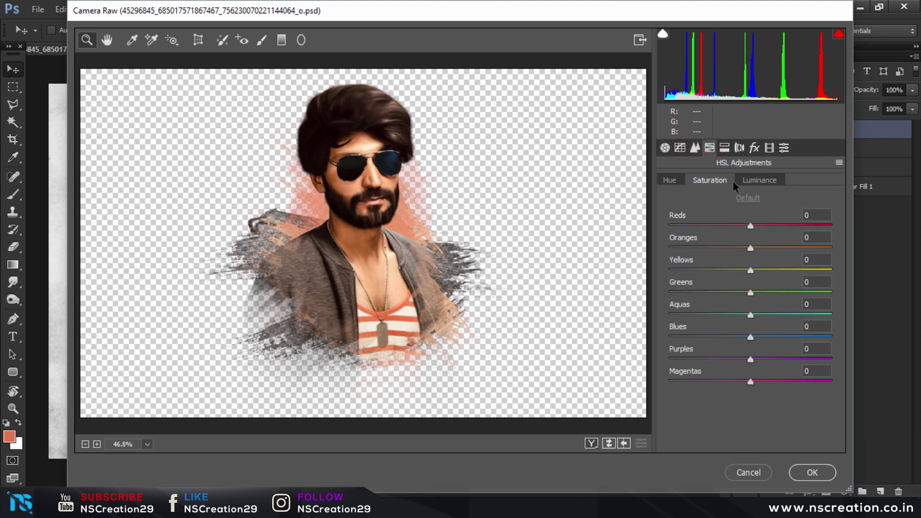
left_click(672, 181)
left_click(746, 181)
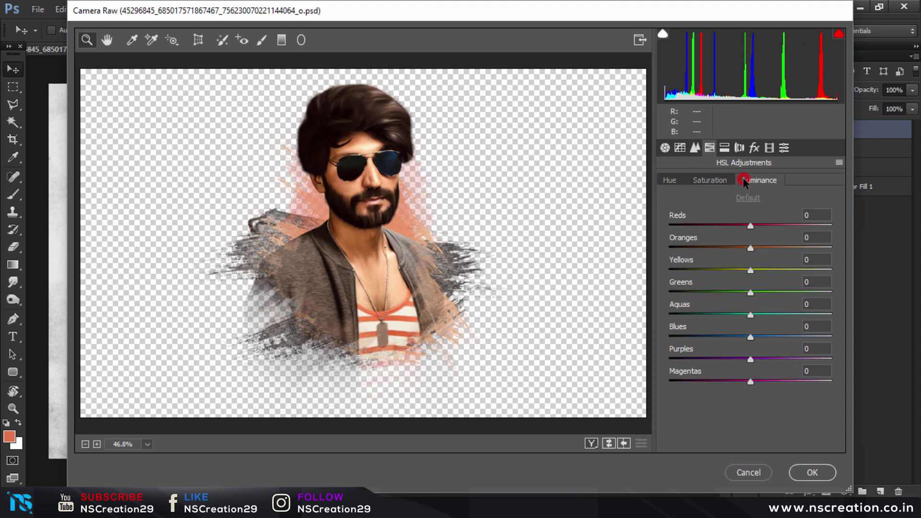
mouse_move(752, 223)
left_mouse_down()
mouse_move(821, 224)
mouse_move(750, 226)
mouse_move(783, 241)
mouse_move(724, 248)
mouse_move(738, 246)
left_mouse_up()
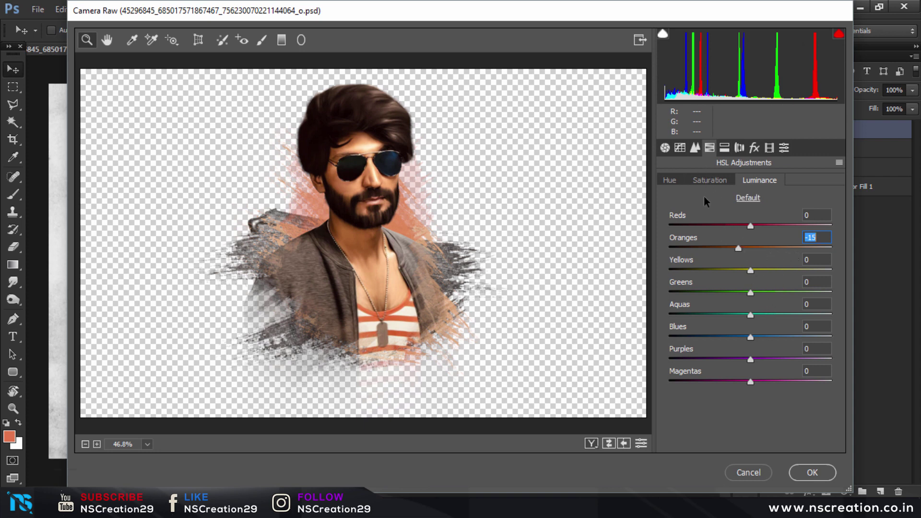
- Set Blues hue to -100 and raise Aquas and Blues saturation to +100
left_click(669, 180)
mouse_move(752, 315)
left_mouse_down()
mouse_move(830, 315)
mouse_move(659, 319)
left_mouse_up()
double_click(669, 315)
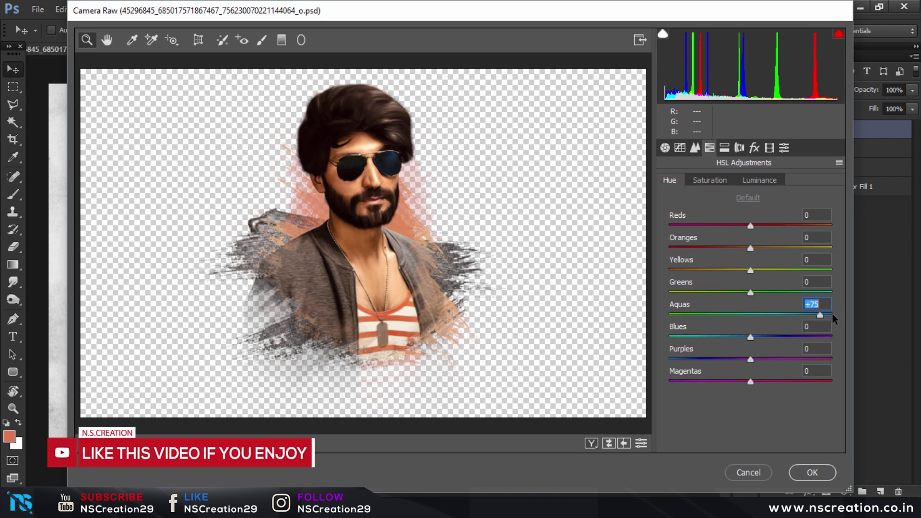
mouse_move(750, 338)
left_mouse_down()
mouse_move(671, 338)
mouse_move(831, 337)
mouse_move(634, 342)
left_mouse_up()
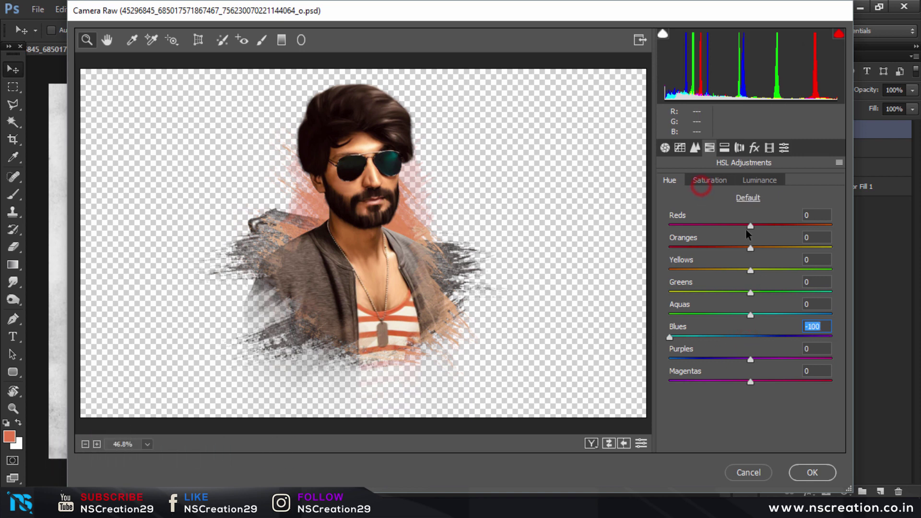
left_click(713, 178)
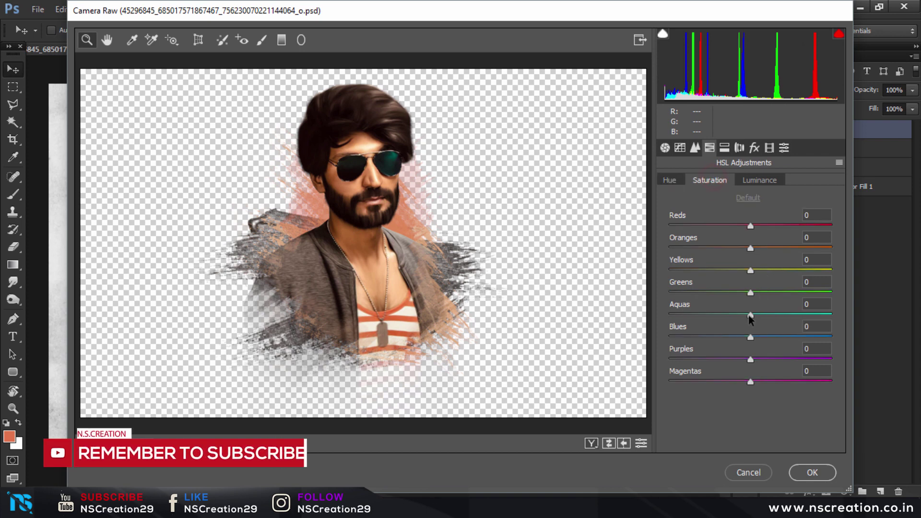
left_click_drag(750, 315, 833, 315)
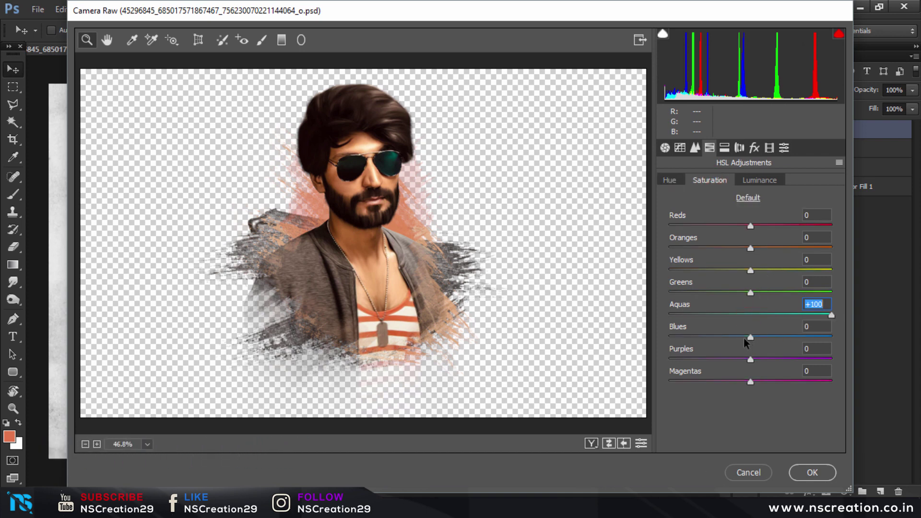
left_click_drag(751, 338, 876, 340)
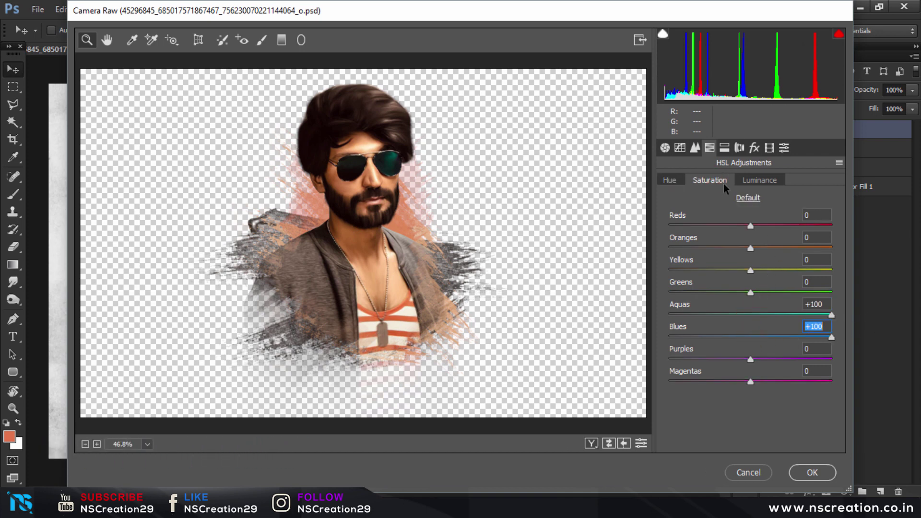
- Shift Aquas hue to +36 to tint the lenses teal, keeping Yellows hue at zero
left_click(759, 181)
left_click(670, 181)
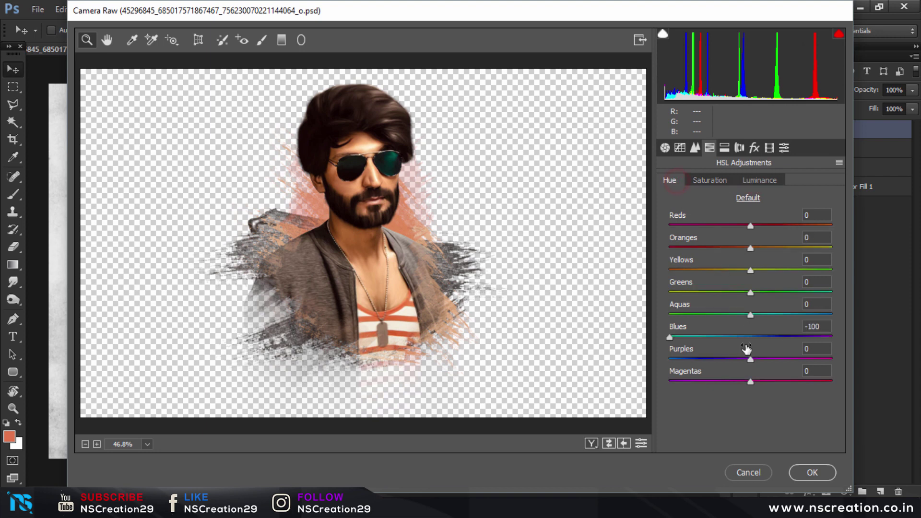
left_click(746, 338)
mouse_move(745, 338)
left_mouse_down()
mouse_move(869, 339)
mouse_move(605, 350)
left_mouse_up()
mouse_move(751, 314)
left_mouse_down()
mouse_move(844, 312)
mouse_move(781, 316)
left_mouse_up()
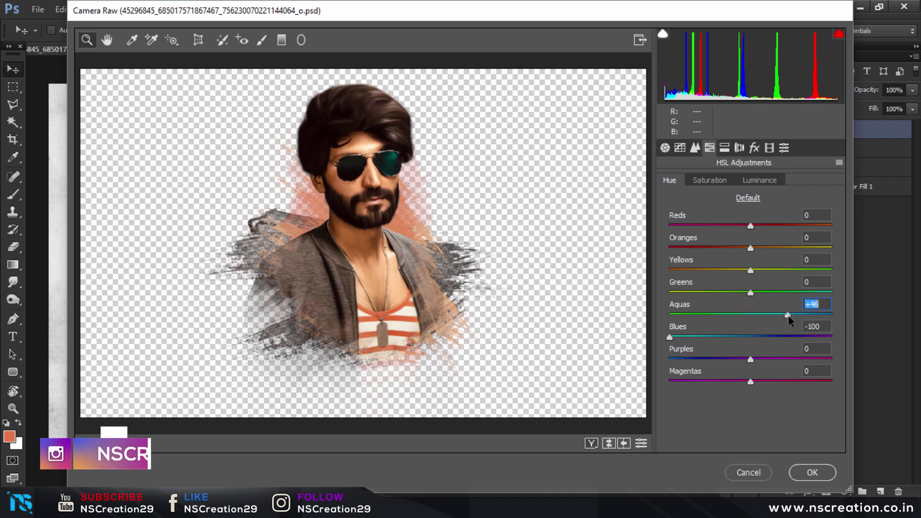
mouse_move(748, 268)
left_mouse_down()
mouse_move(695, 270)
mouse_move(806, 271)
left_mouse_up()
double_click(805, 270)
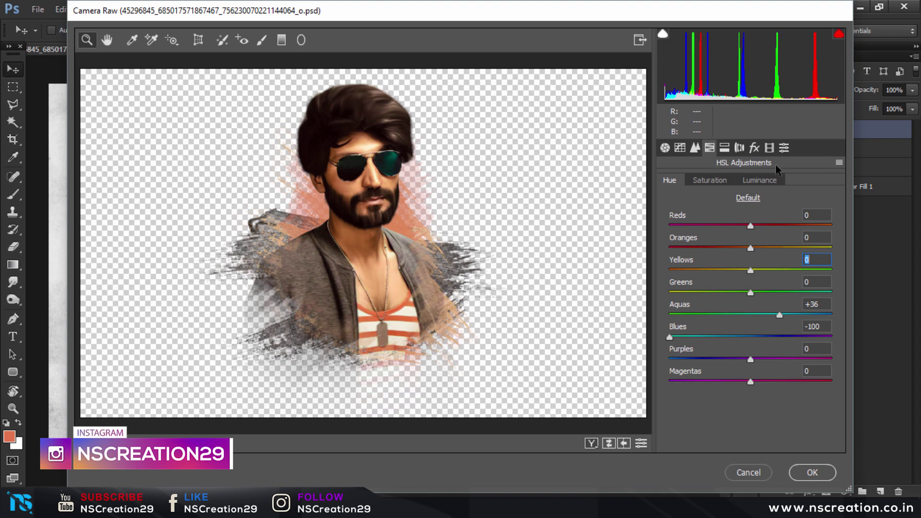
- In Camera Calibration, set Green Primary Hue to +12, leaving Blue Primary at zero
left_click(755, 147)
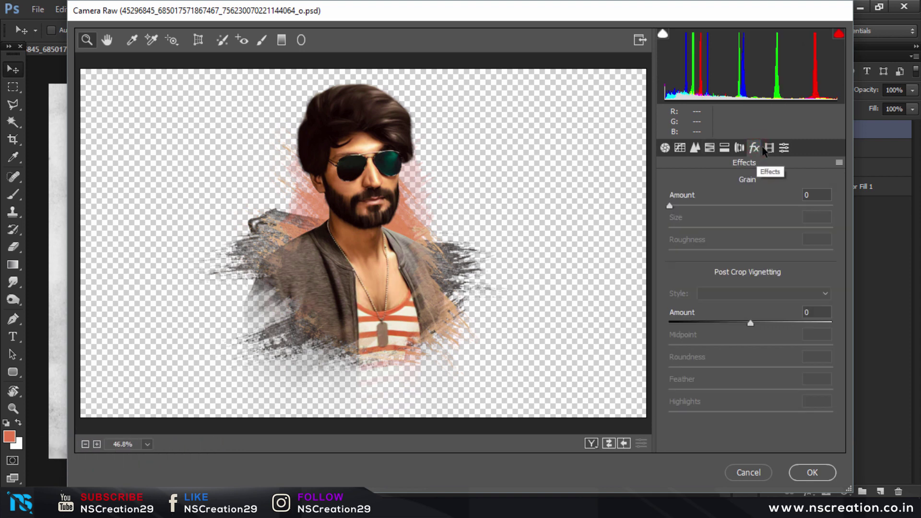
left_click(770, 148)
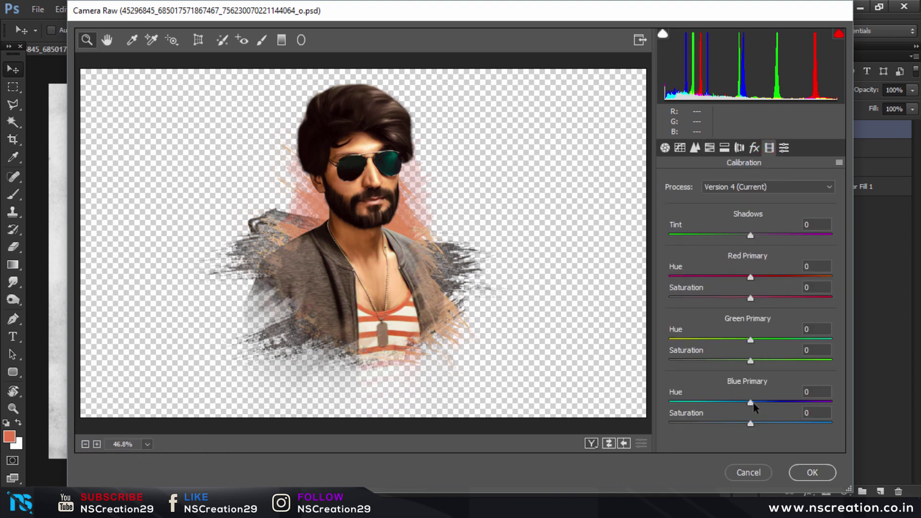
left_click_drag(750, 402, 726, 404)
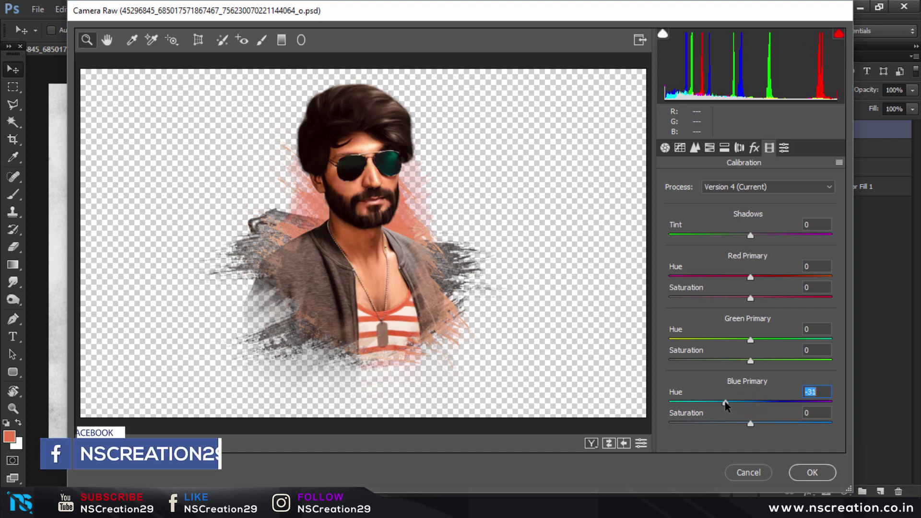
double_click(726, 403)
left_click_drag(750, 340, 762, 343)
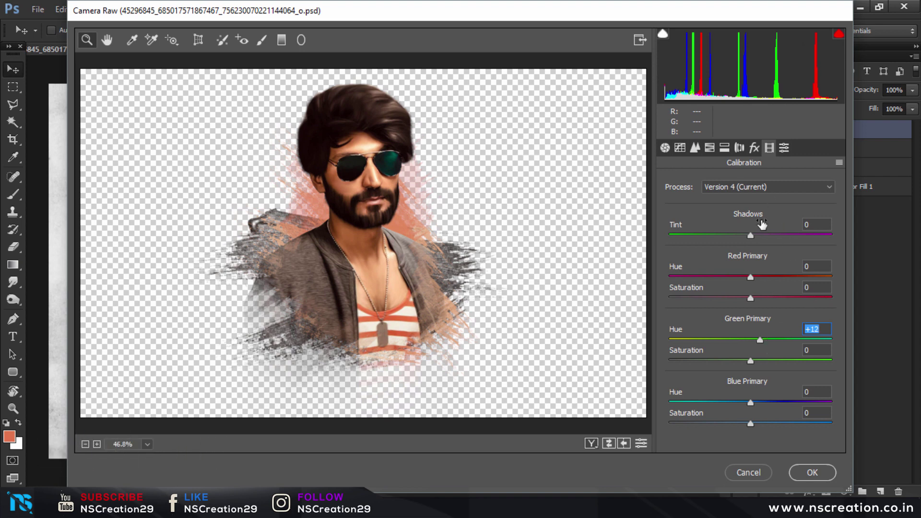
- Set Sharpening Amount to 14 and commit the Camera Raw edits
left_click(678, 148)
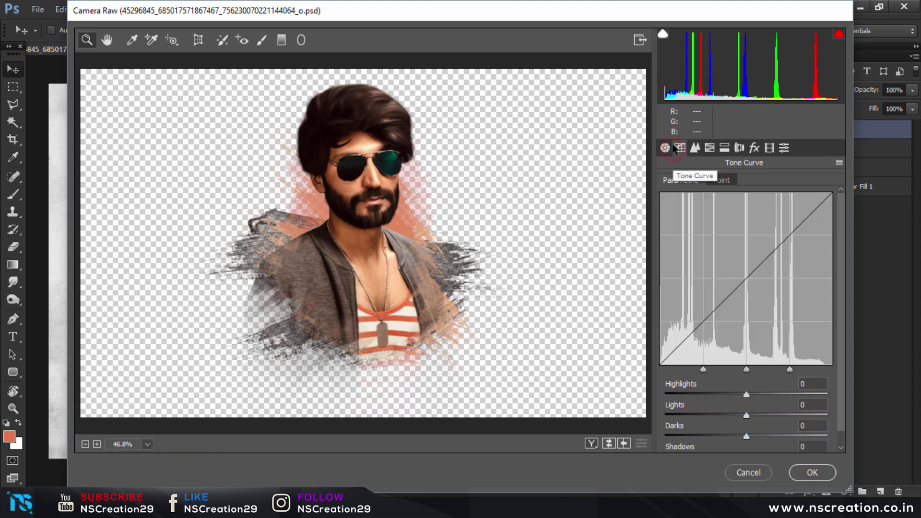
left_click(695, 148)
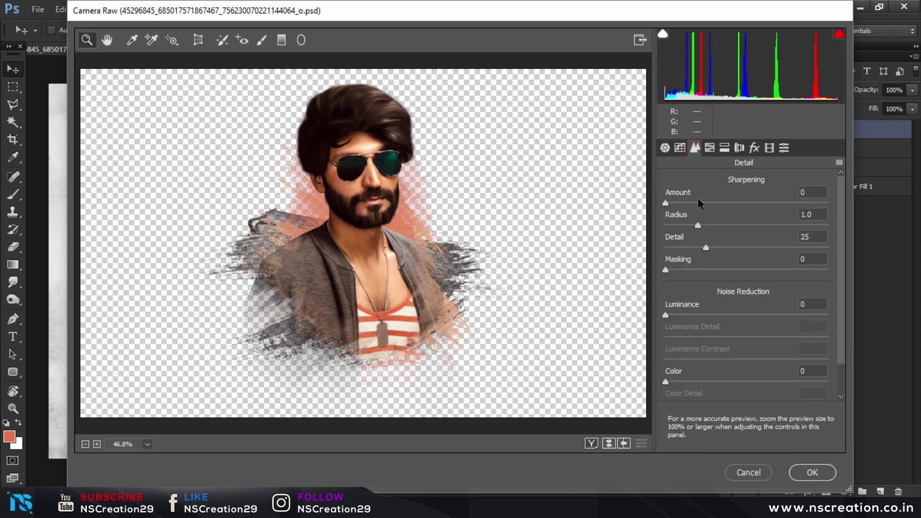
left_click(688, 204)
left_click(809, 473)
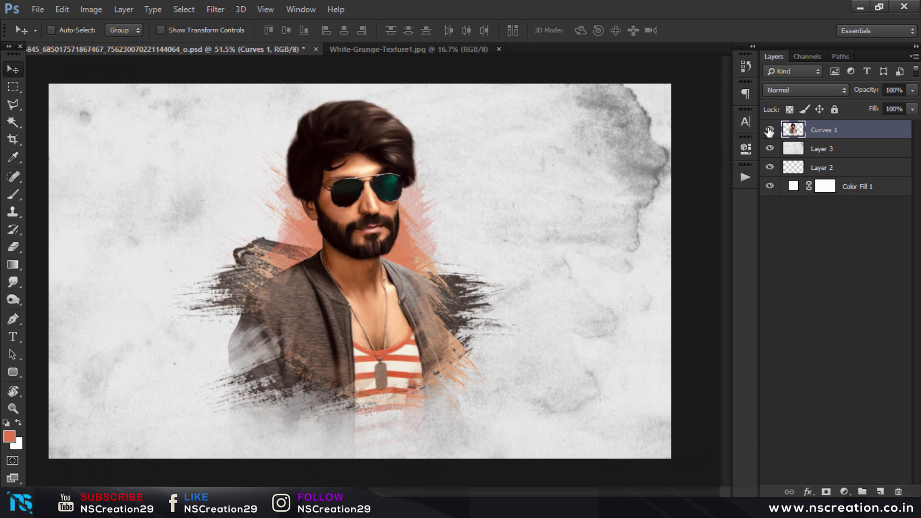
left_click(770, 130)
left_click(770, 131)
left_click(537, 198)
scroll(402, 216, "up", 2)
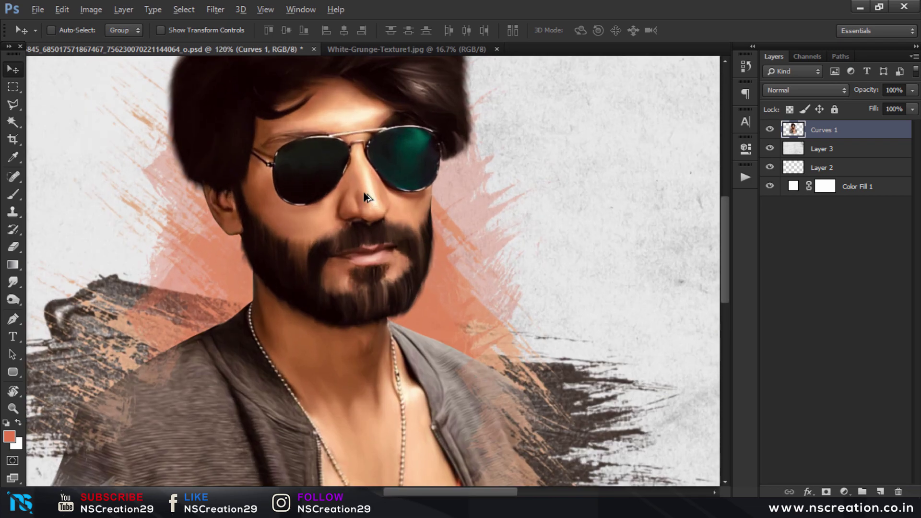
scroll(367, 194, "up", 2)
scroll(367, 194, "up", 1)
scroll(367, 194, "down", 1)
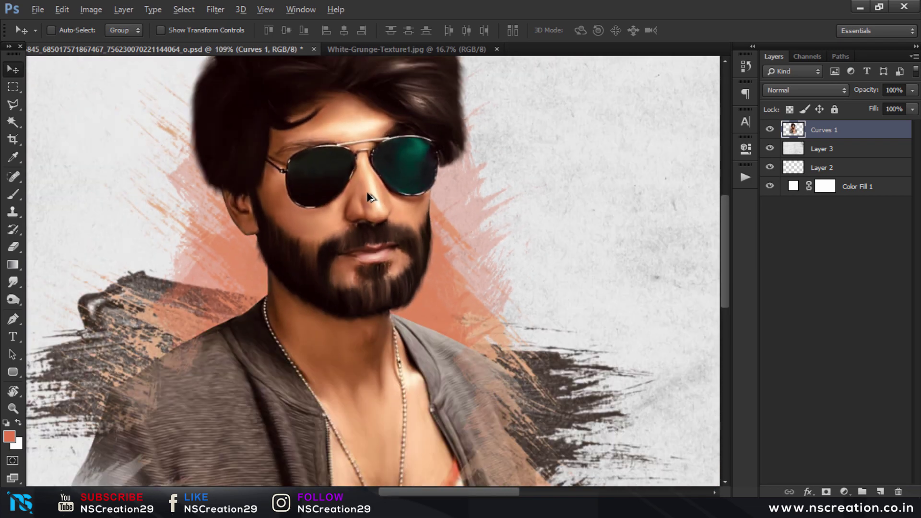
scroll(368, 195, "down", 1)
scroll(369, 196, "down", 1)
scroll(370, 196, "down", 1)
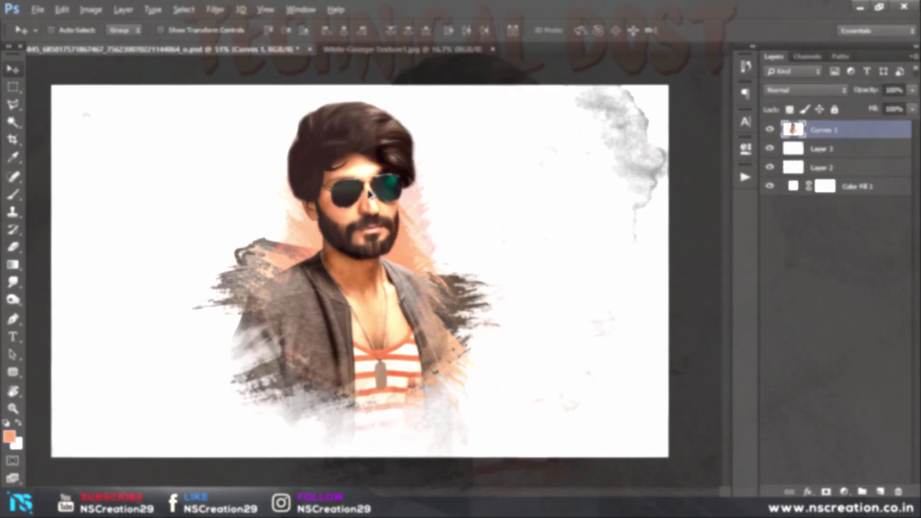